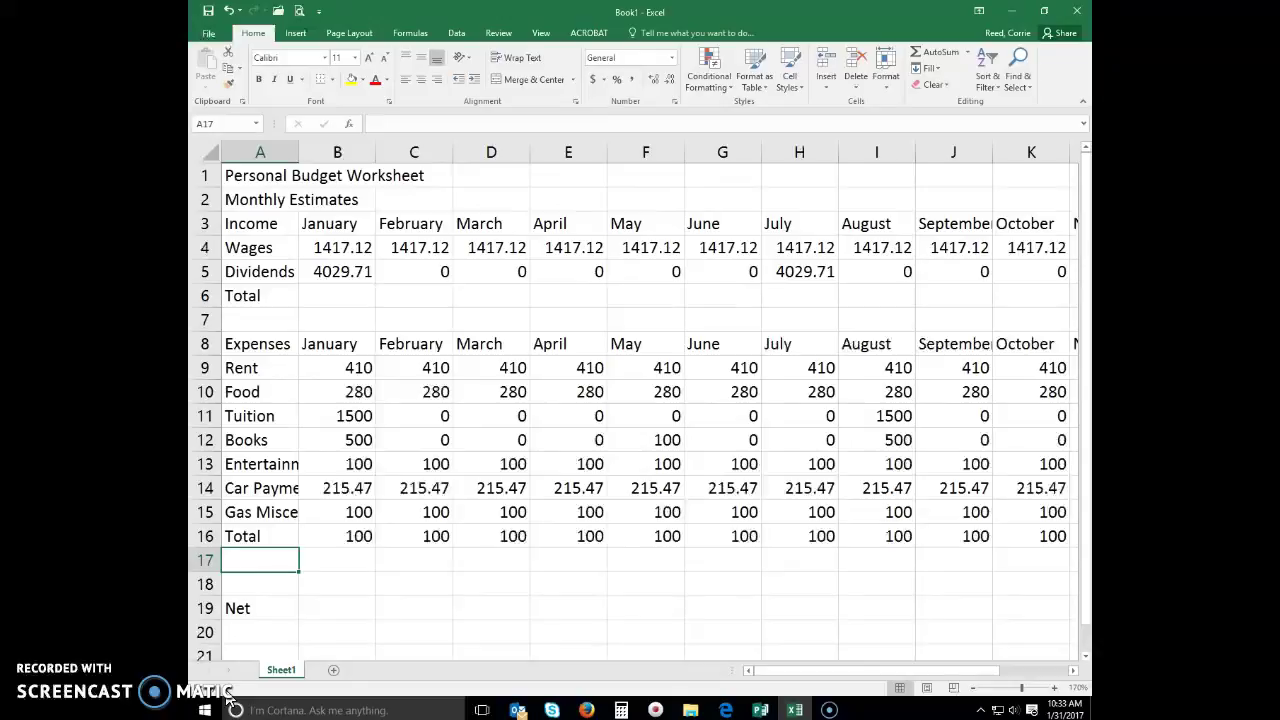
Step: AutoSum January's Wages and Dividends into B6 as =SUM(B4:B5), giving 5446.83
{"action": "left_click", "coordinate": [322, 299]}
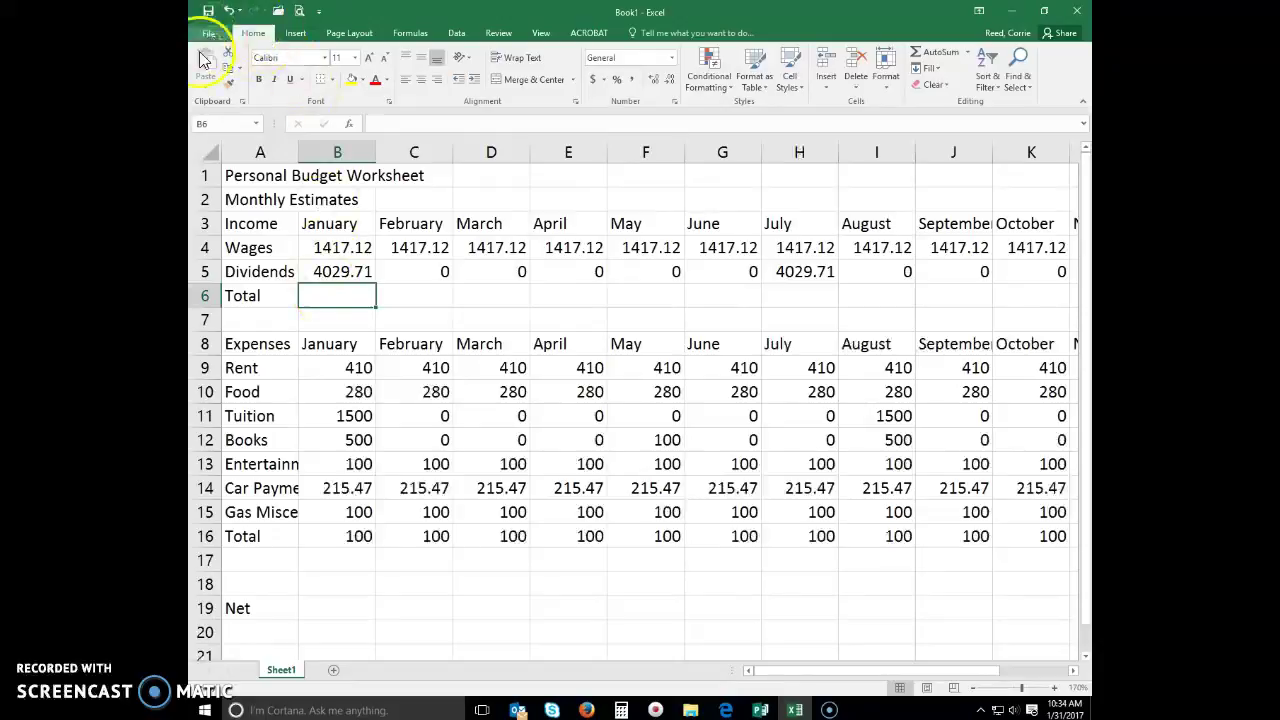
{"action": "left_click", "coordinate": [993, 65]}
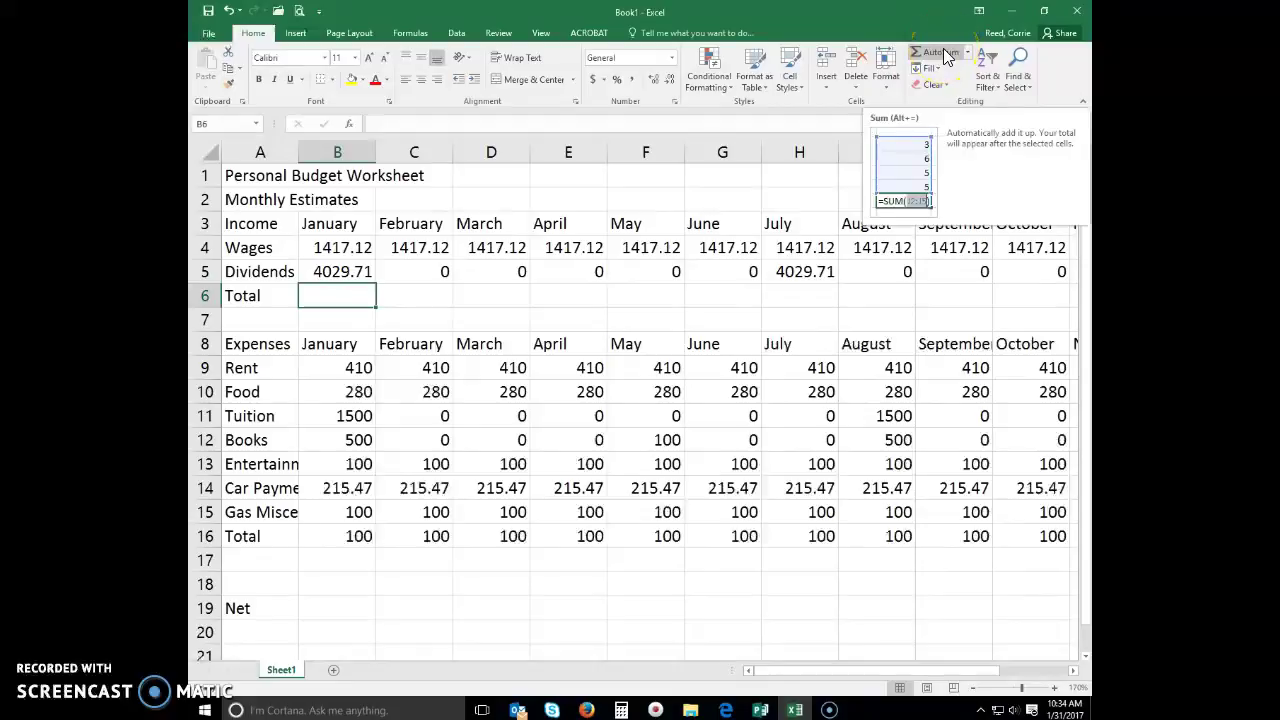
{"action": "left_click", "coordinate": [943, 52]}
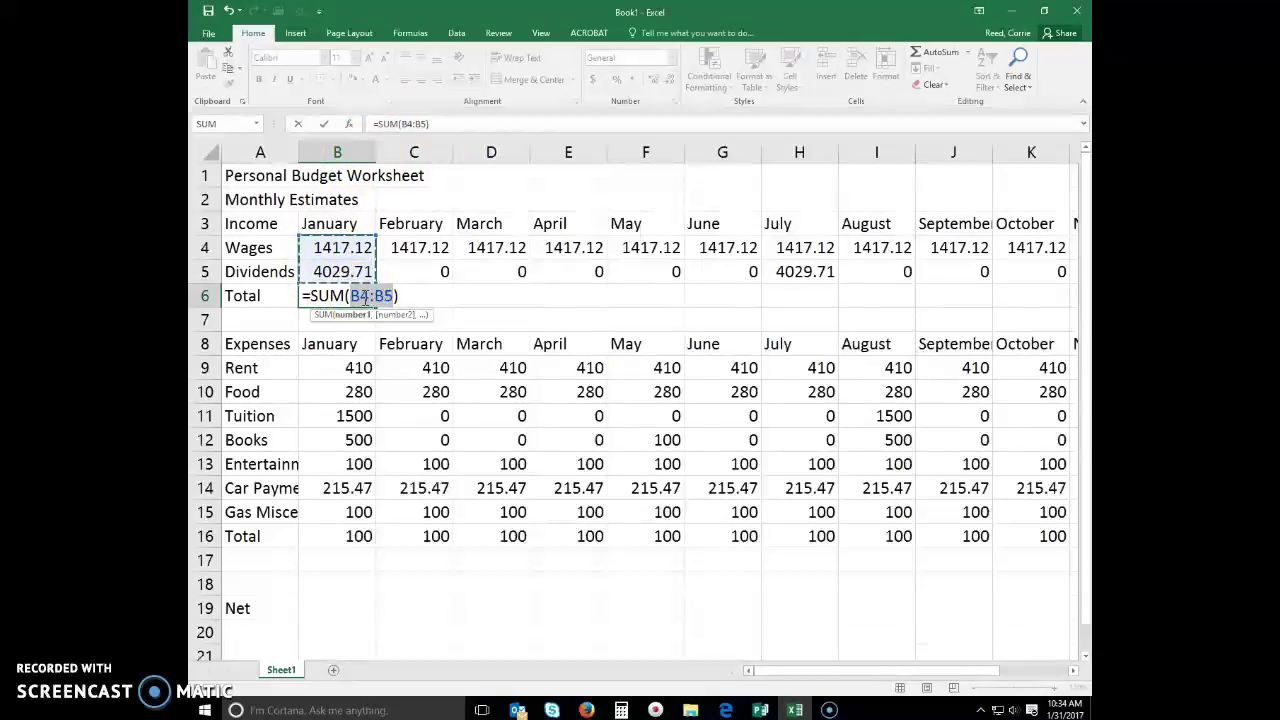
{"action": "key", "text": "Return"}
Step: Fill B6's SUM formula right across row 6 through December in column M
{"action": "left_click", "coordinate": [362, 296]}
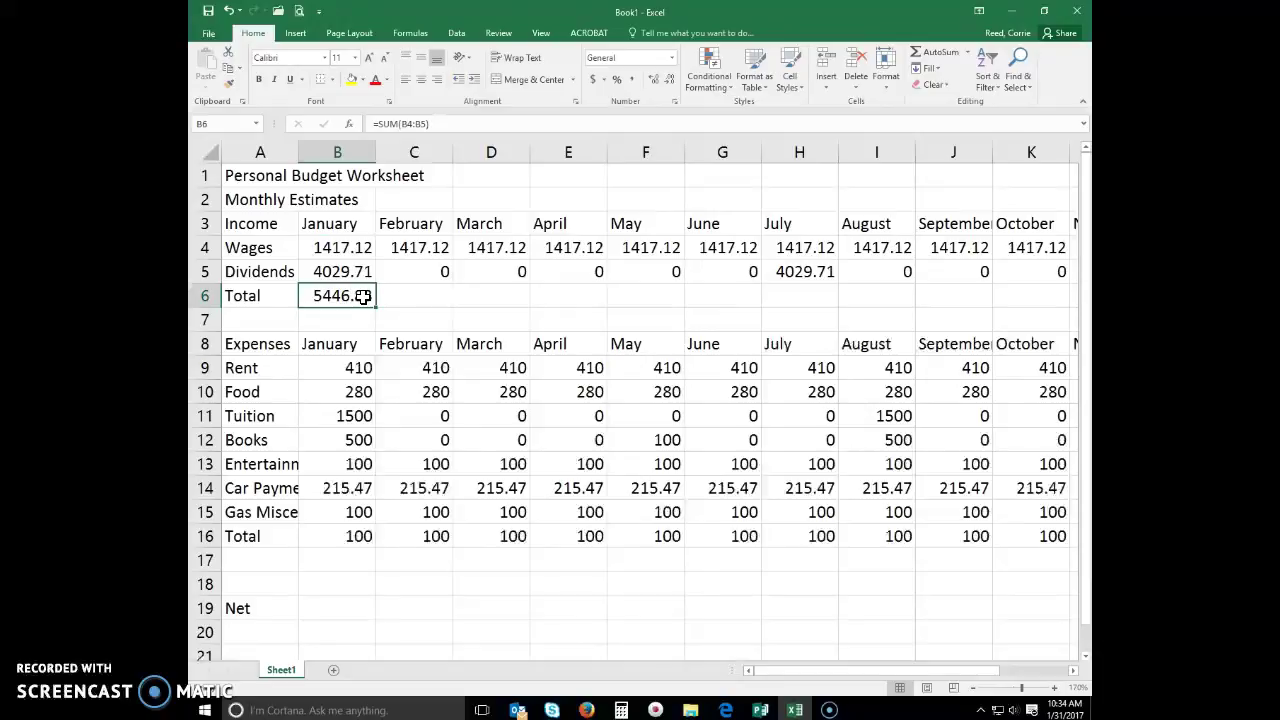
{"action": "left_click", "coordinate": [393, 294]}
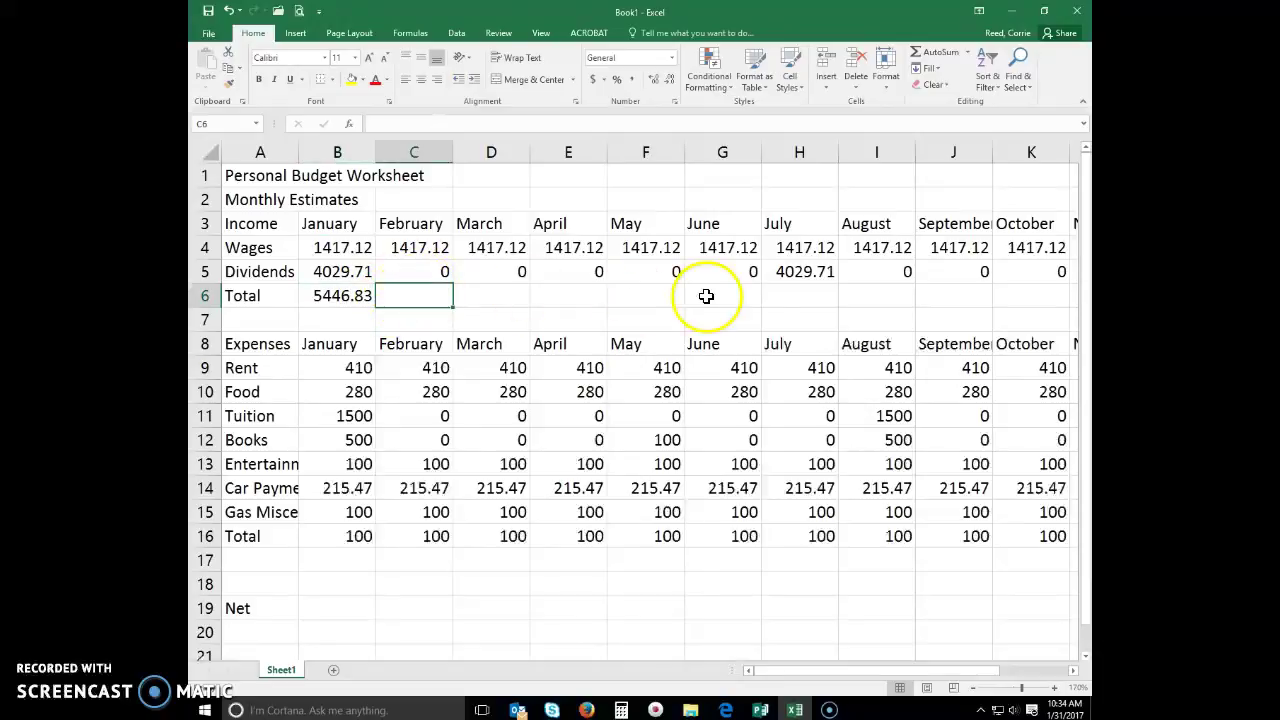
{"action": "left_click", "coordinate": [357, 296]}
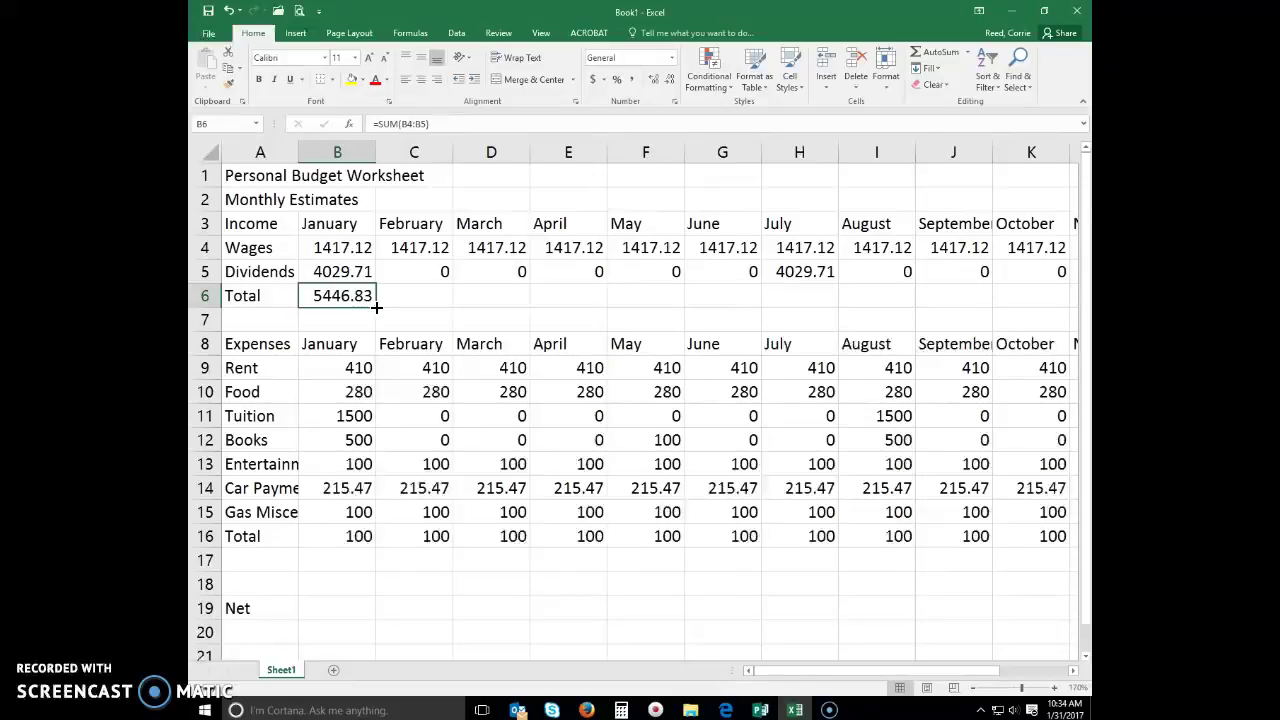
{"action": "left_click_drag", "start_coordinate": [377, 308], "coordinate": [540, 321]}
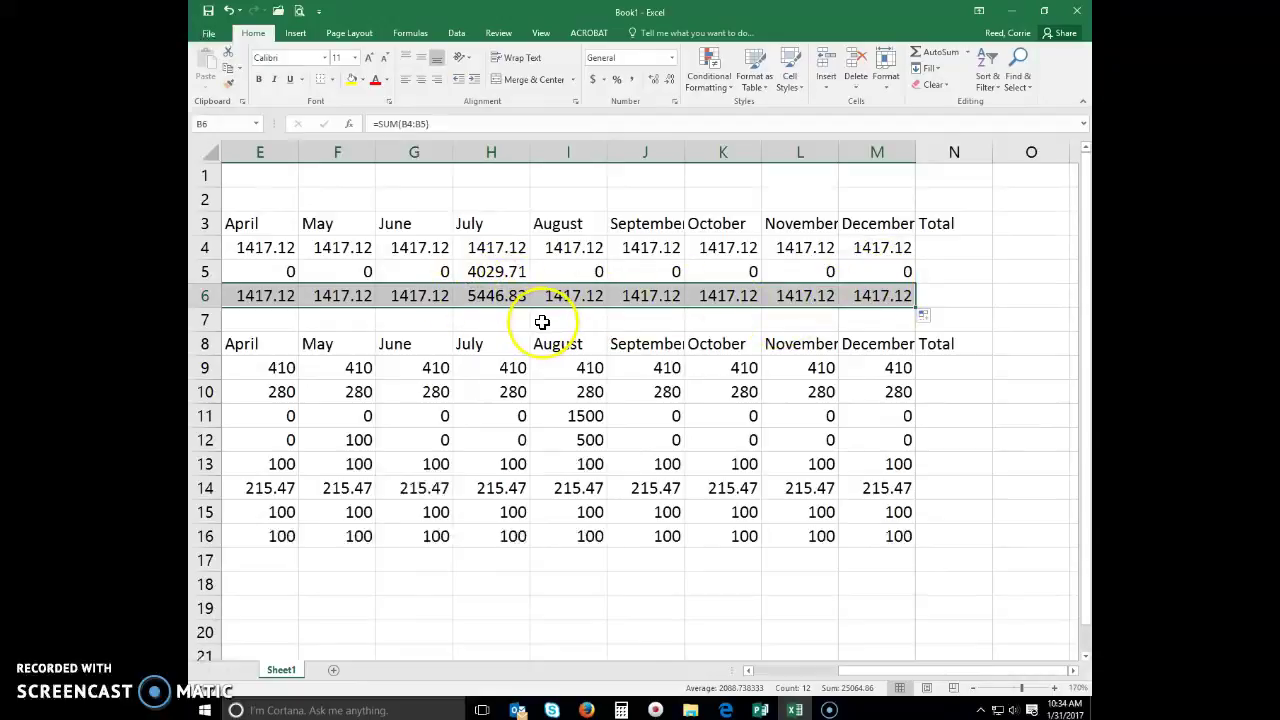
{"action": "key", "text": "Left"}
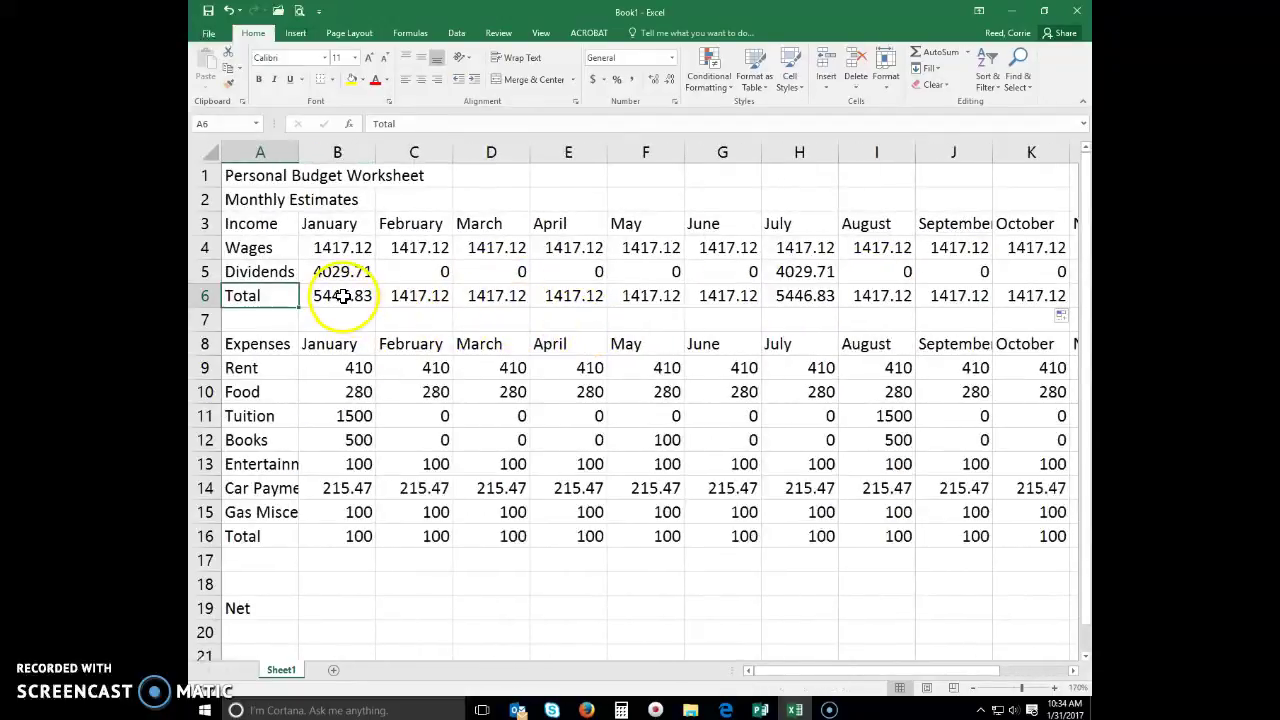
{"action": "left_click", "coordinate": [422, 295]}
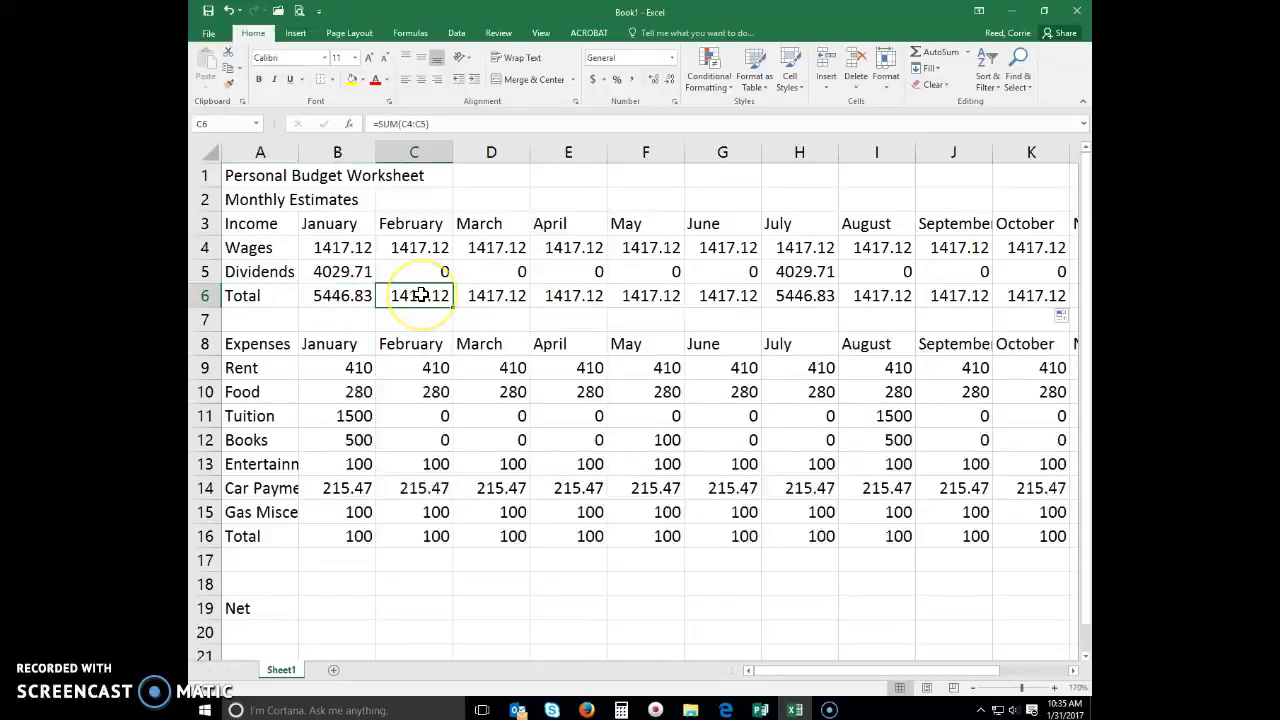
{"action": "double_click", "coordinate": [422, 295]}
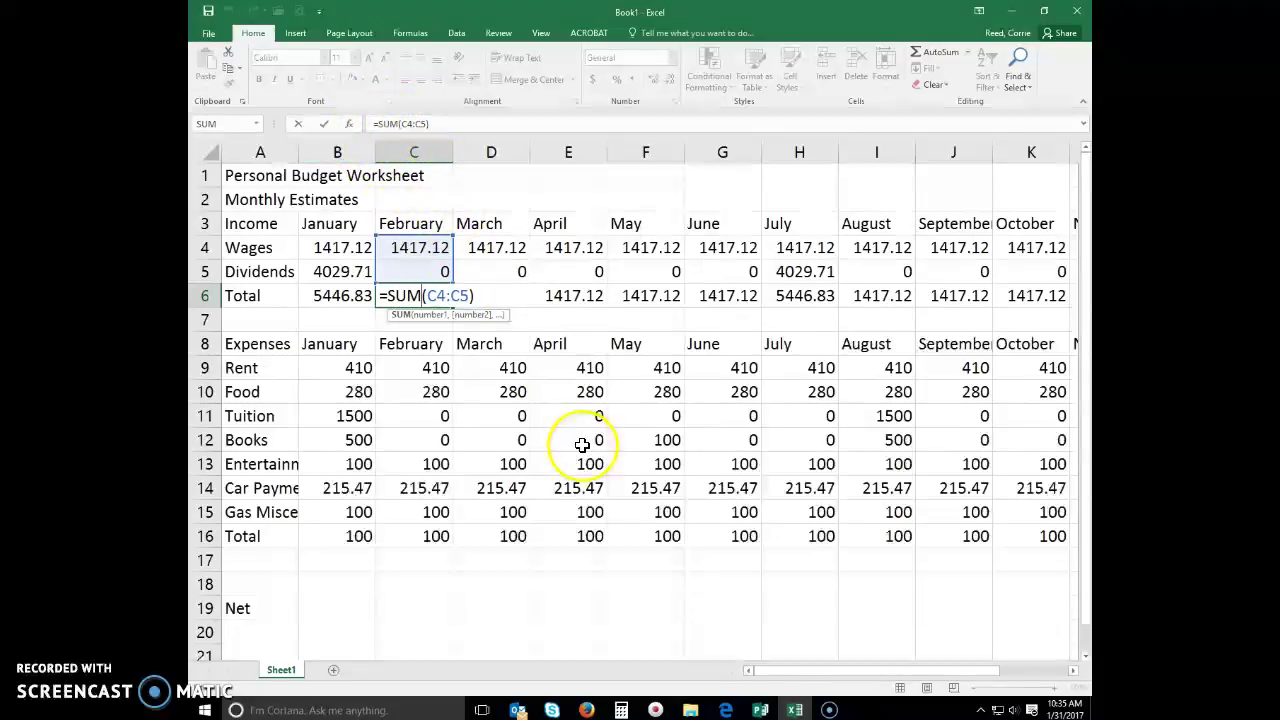
{"action": "key", "text": "Return"}
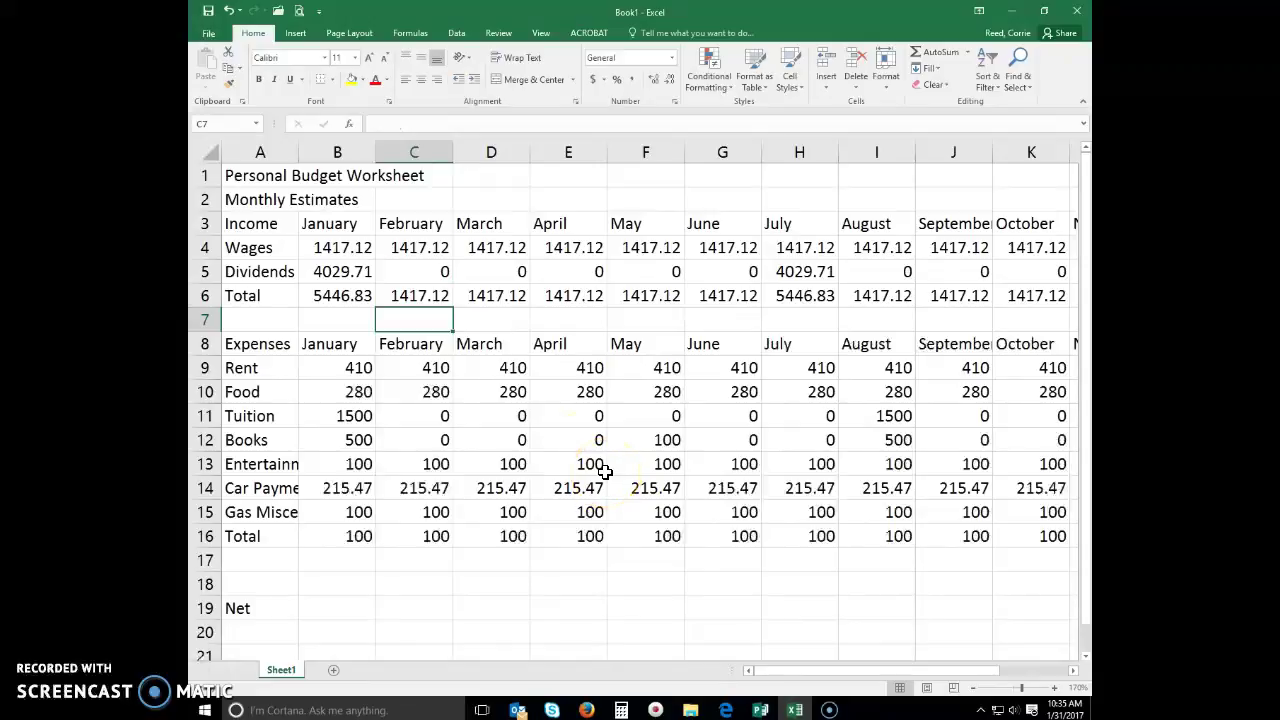
{"action": "left_click", "coordinate": [479, 293]}
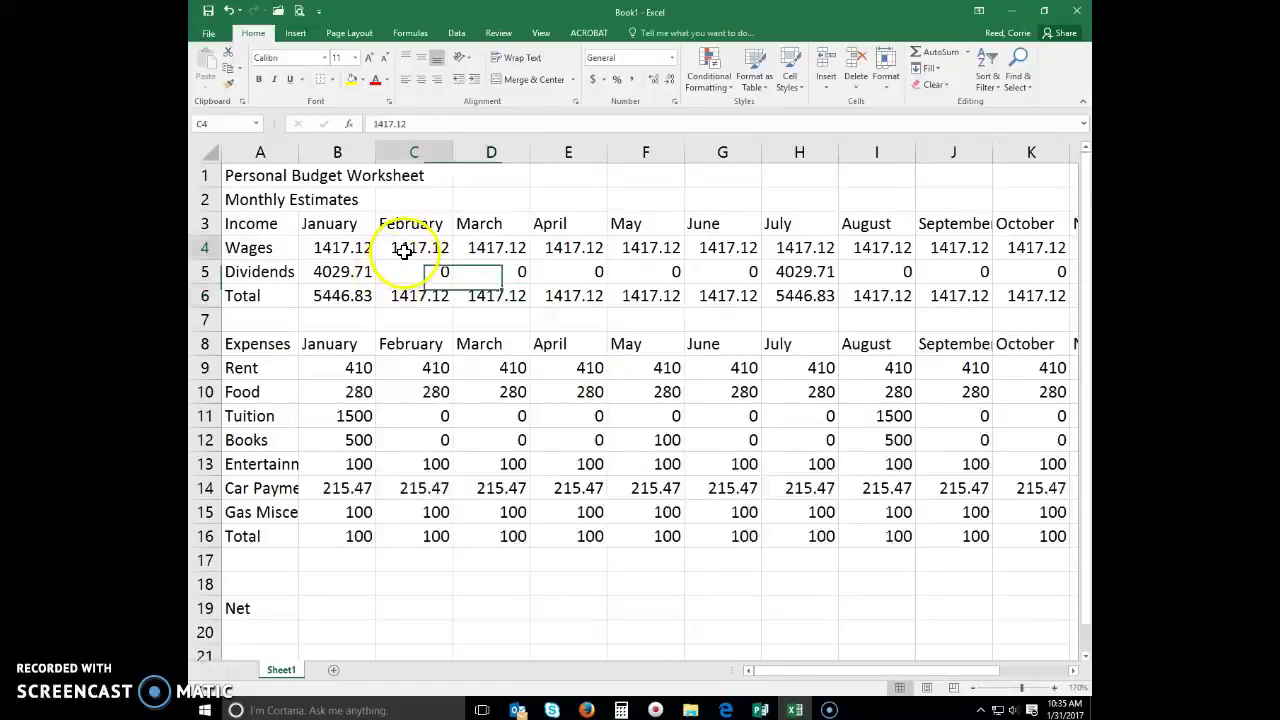
{"action": "left_click", "coordinate": [411, 245]}
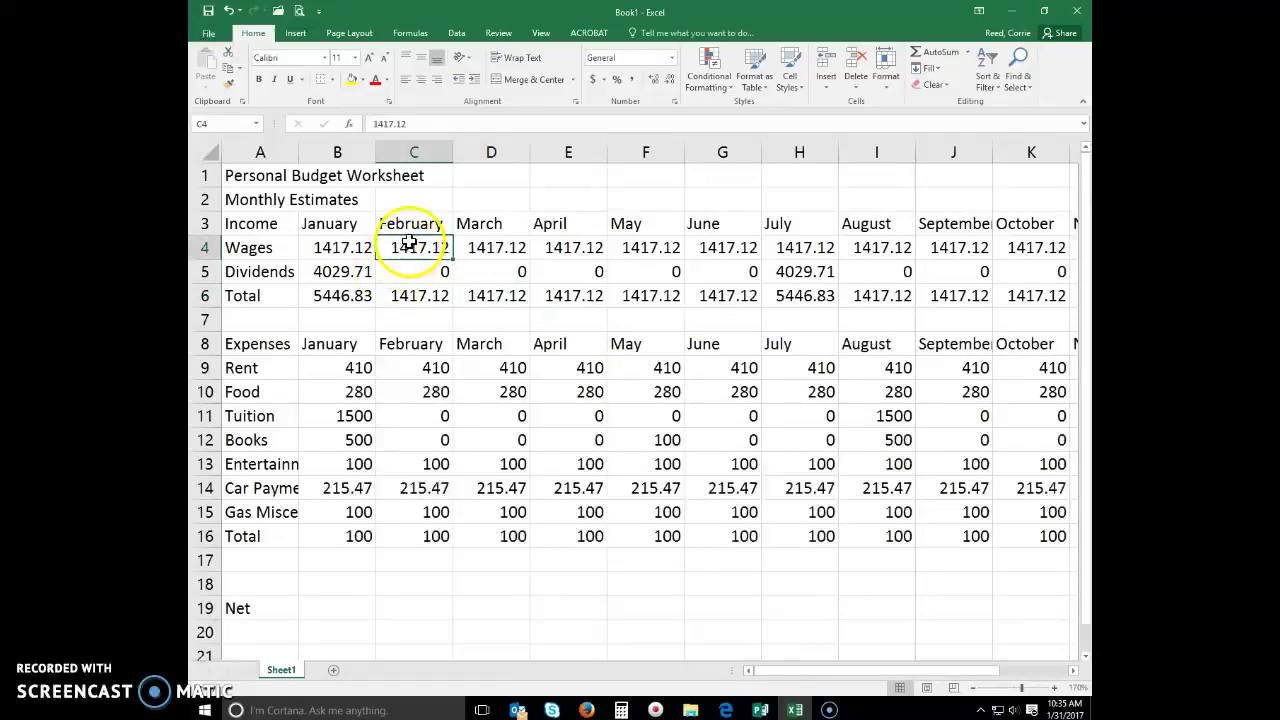
{"action": "left_click", "coordinate": [422, 300]}
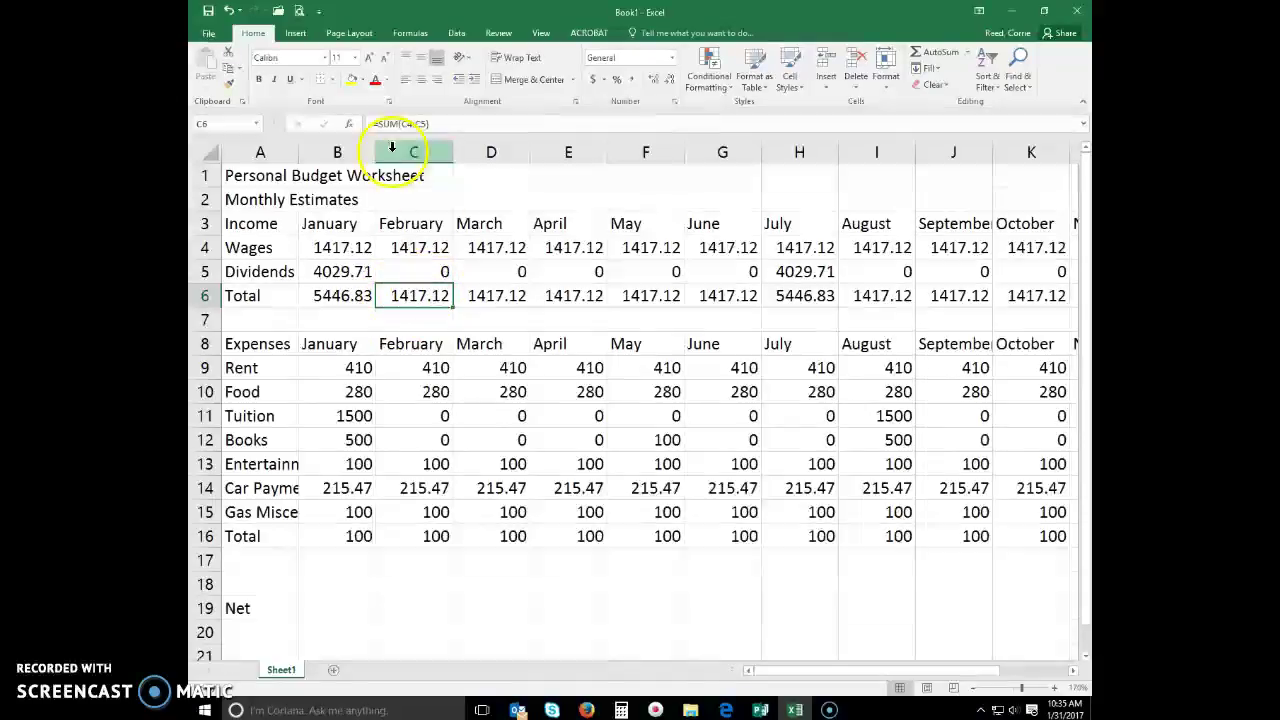
{"action": "left_click", "coordinate": [504, 277]}
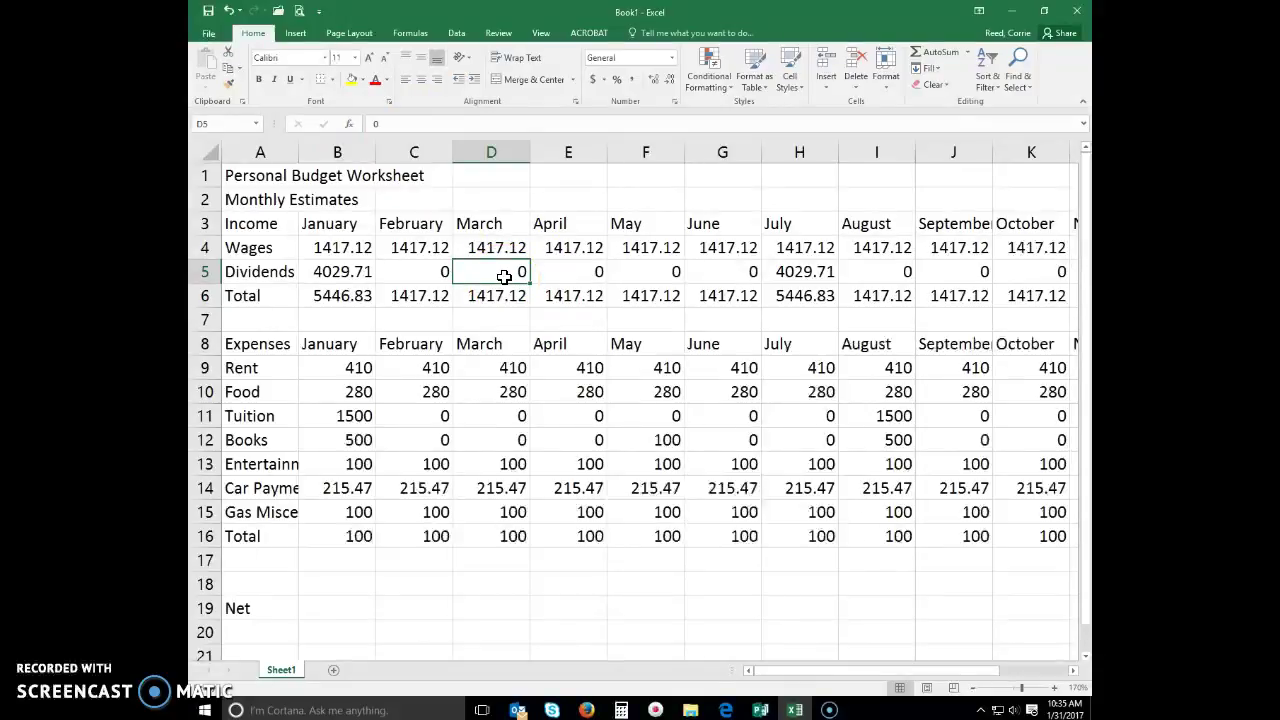
{"action": "left_click", "coordinate": [504, 277]}
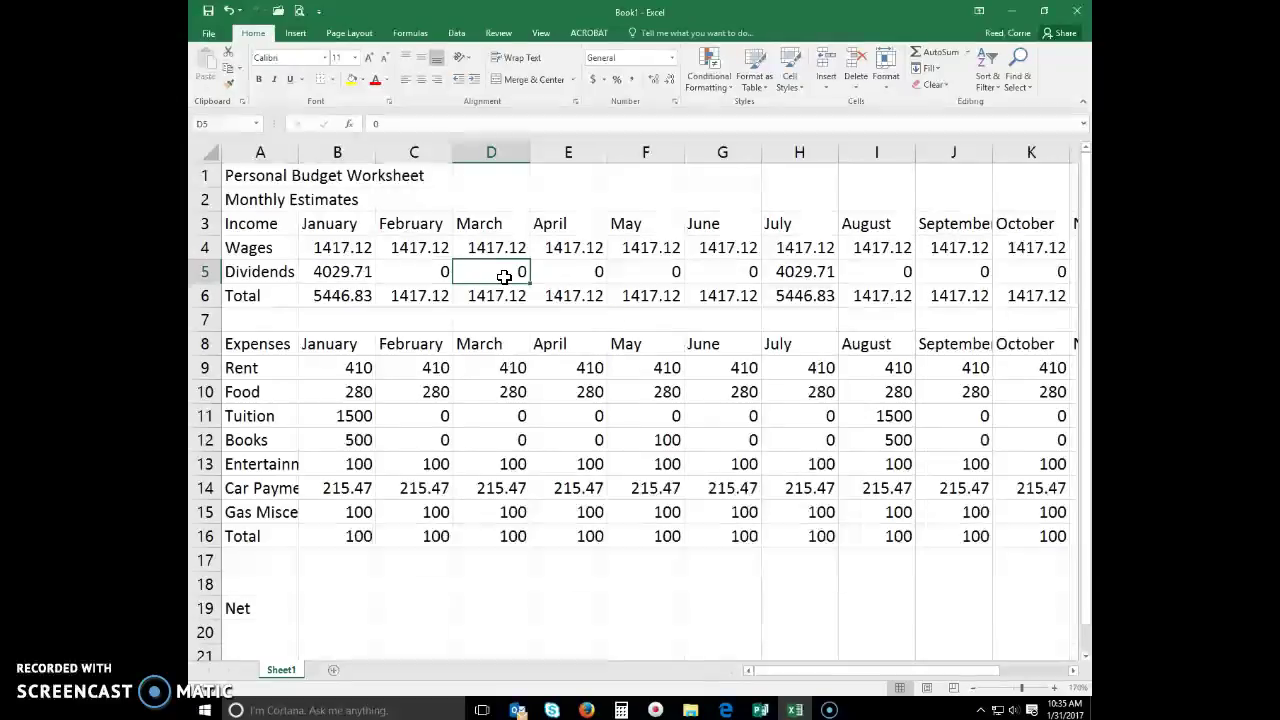
{"action": "left_click", "coordinate": [491, 270]}
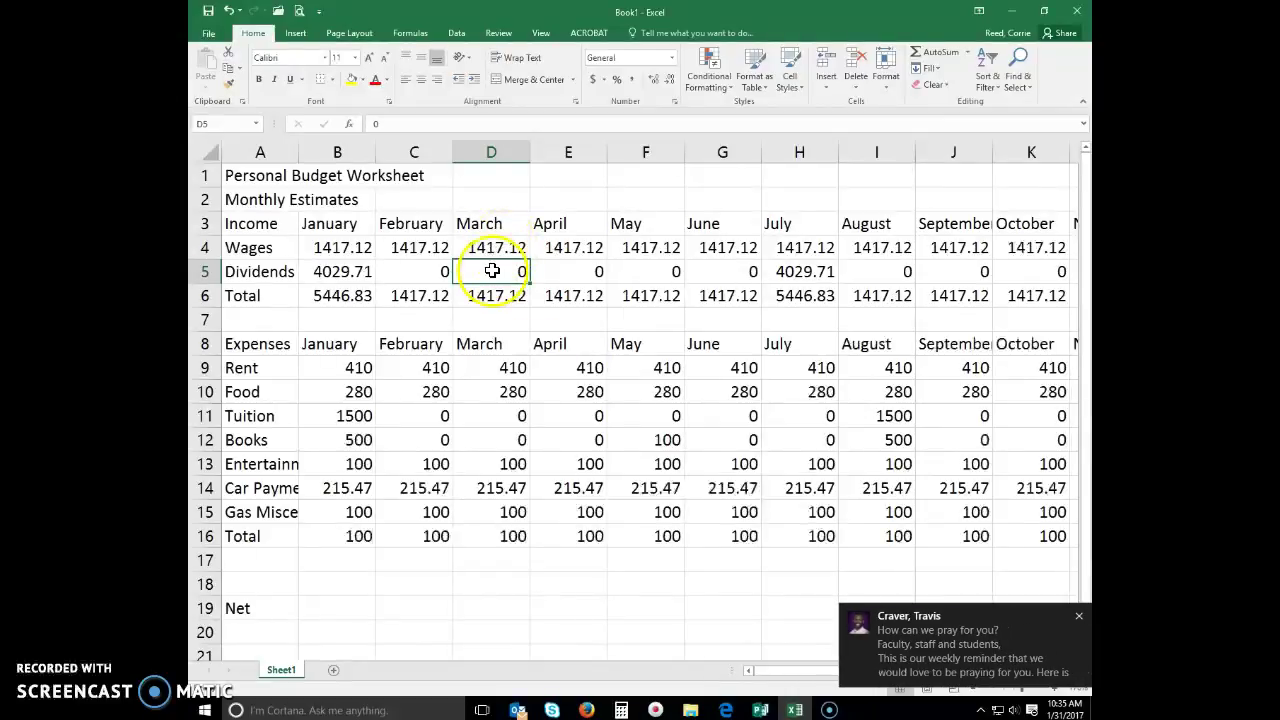
{"action": "left_click", "coordinate": [1060, 622]}
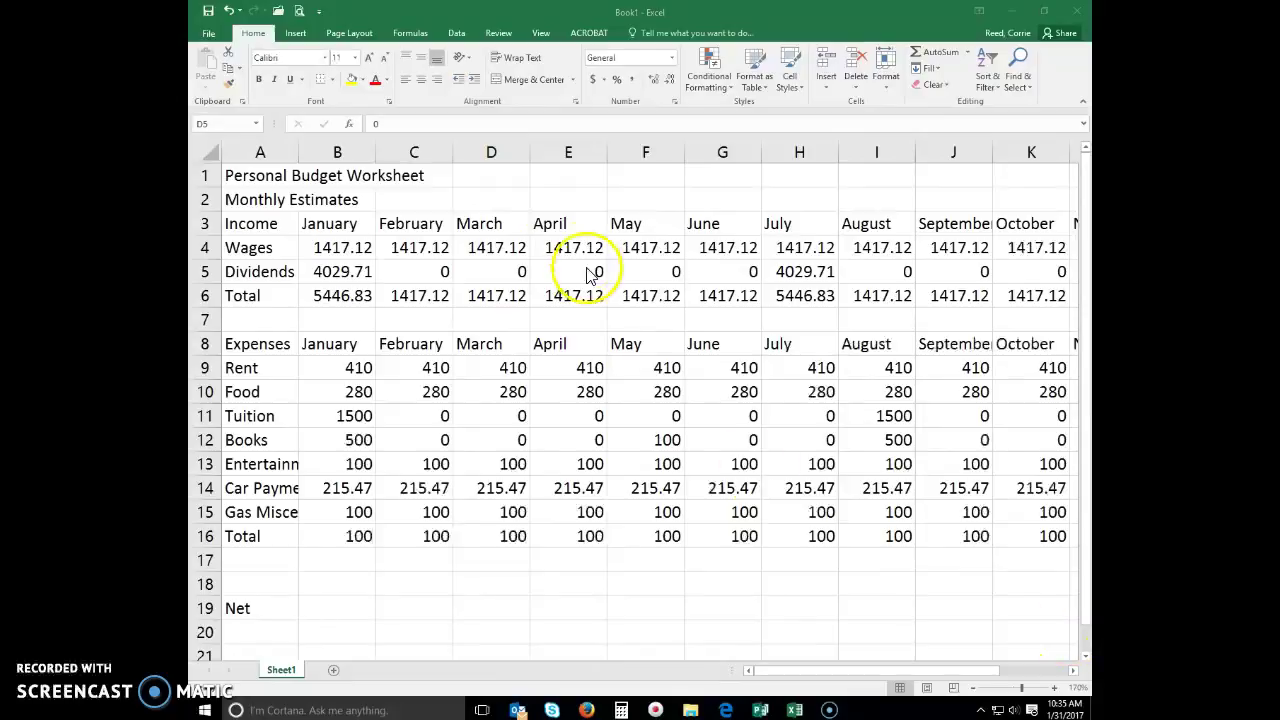
{"action": "left_click", "coordinate": [416, 294]}
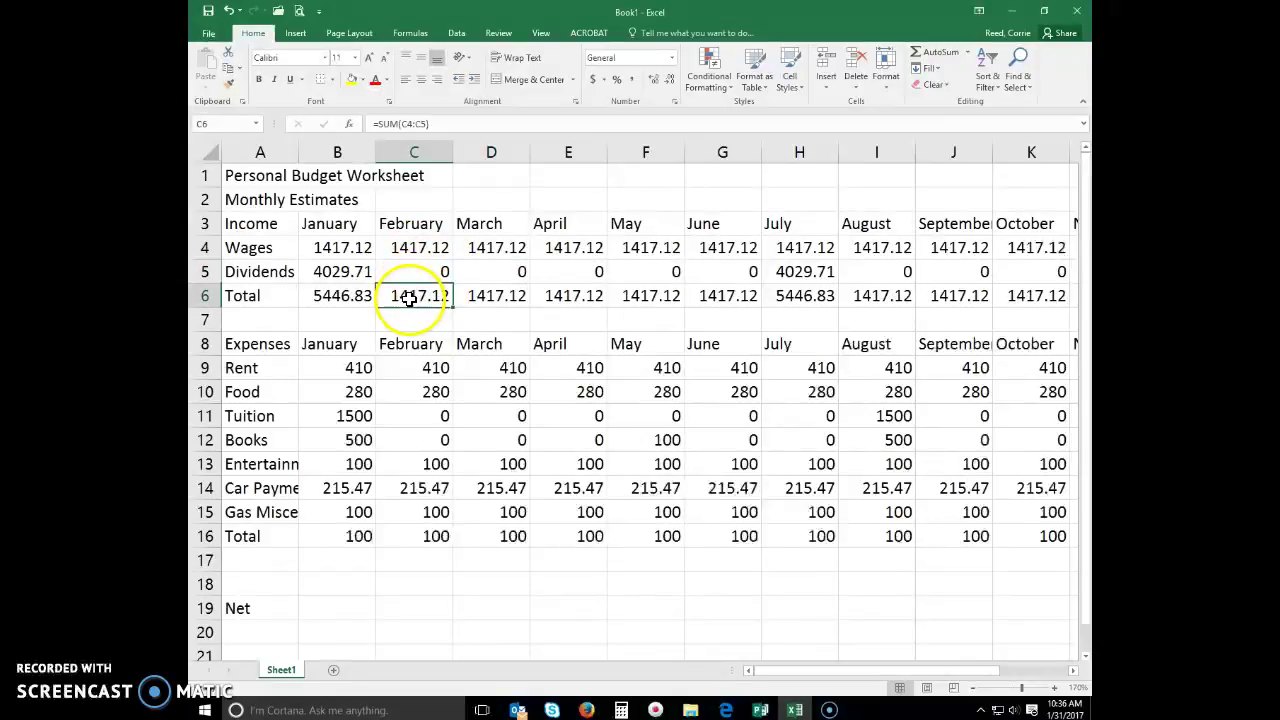
{"action": "left_click", "coordinate": [414, 272]}
{"action": "left_click", "coordinate": [414, 247]}
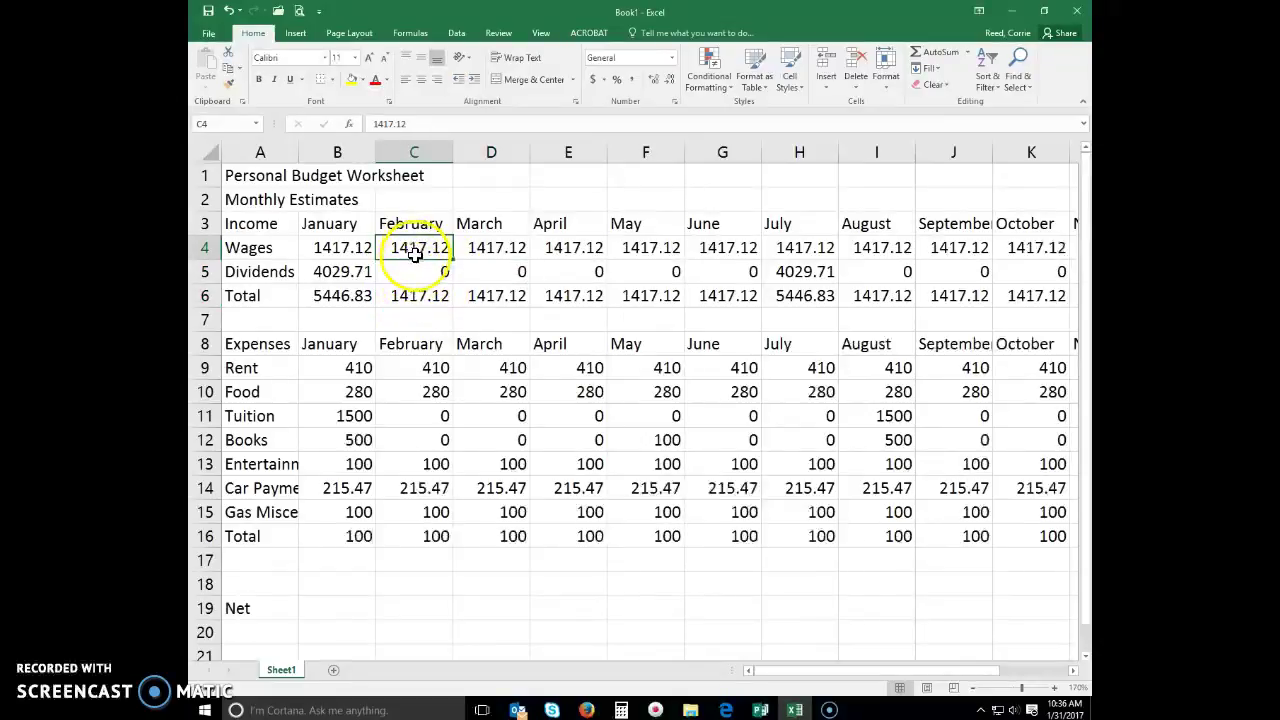
{"action": "left_click", "coordinate": [431, 294]}
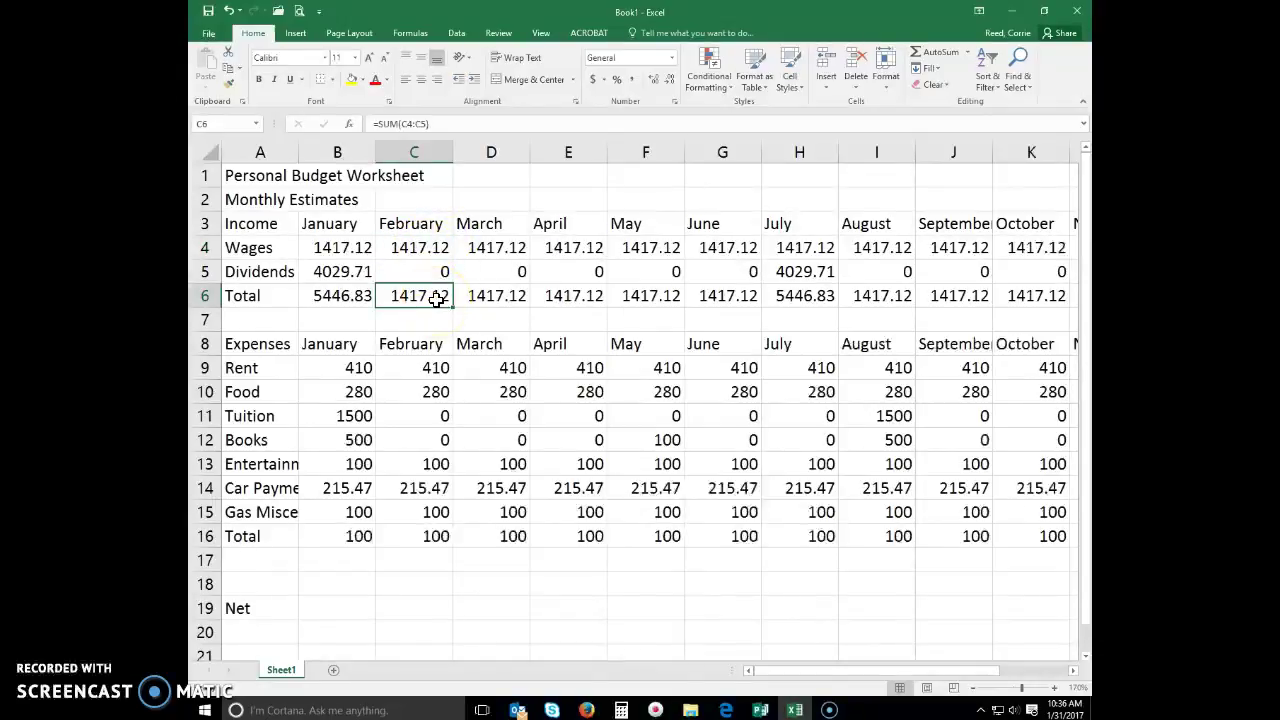
Step: AutoSum each month's expenses into row 17, giving 3205.47 for January and 1205.47 for June
{"action": "left_click", "coordinate": [332, 558]}
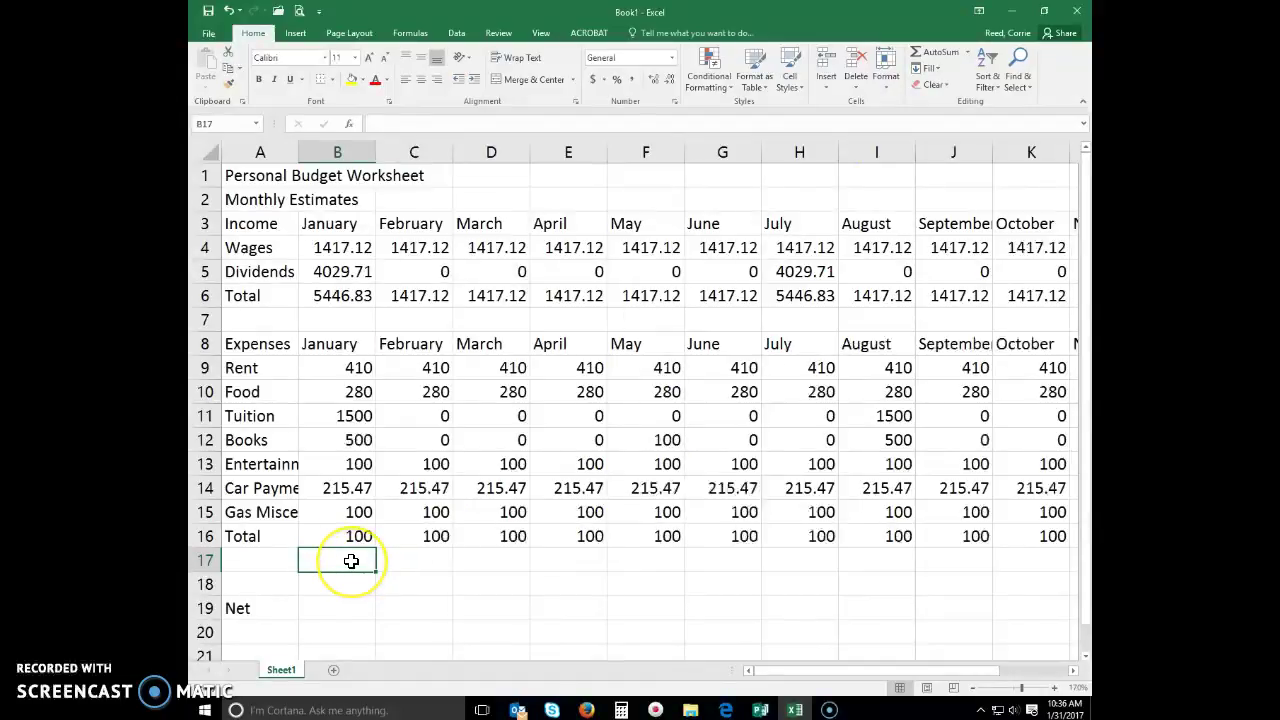
{"action": "left_click_drag", "start_coordinate": [351, 561], "coordinate": [962, 562]}
{"action": "left_click", "coordinate": [945, 52]}
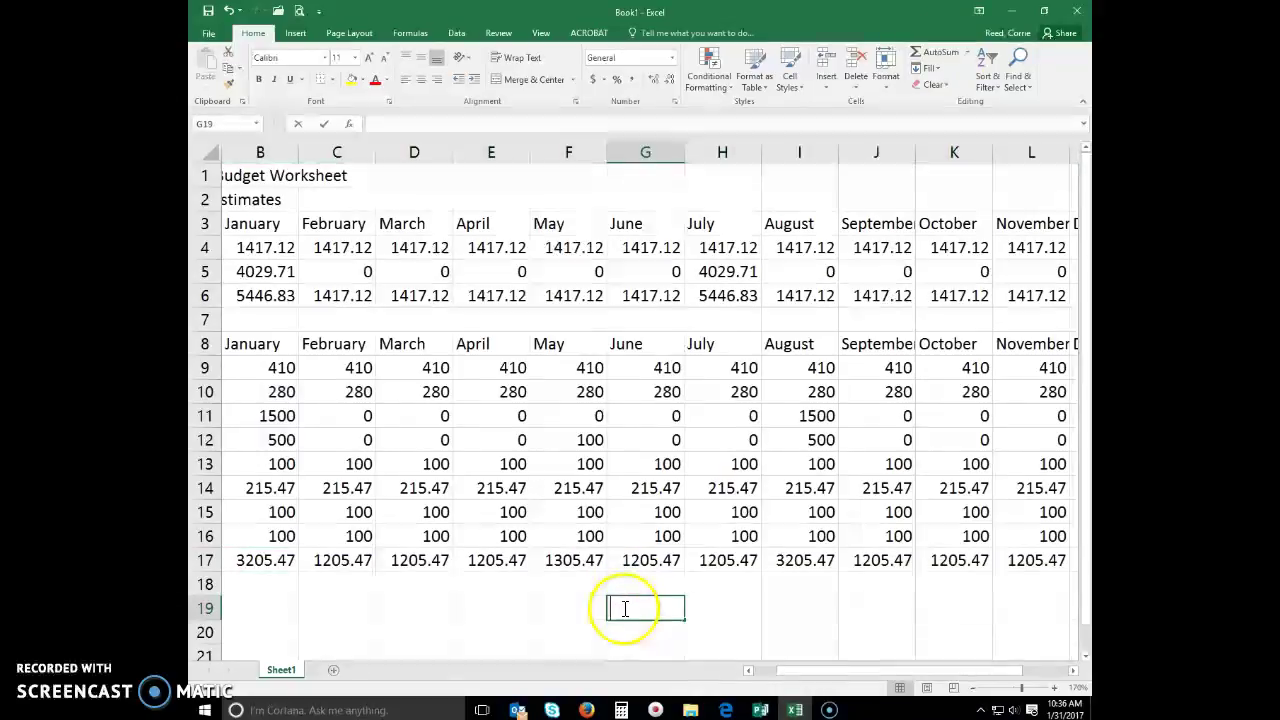
{"action": "left_click", "coordinate": [651, 562]}
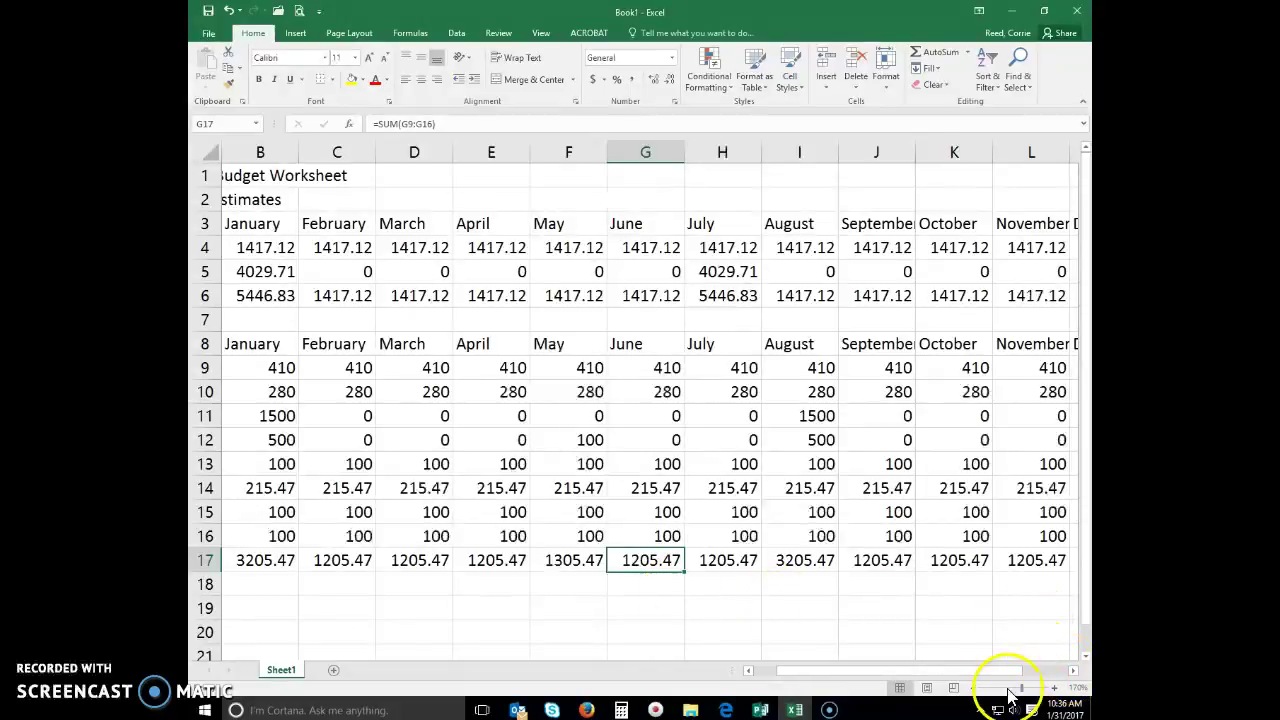
Step: AutoSum the three income rows into N4:N6, giving 17005.4 for Wages and 25064.9 total income
{"action": "left_click", "coordinate": [973, 688]}
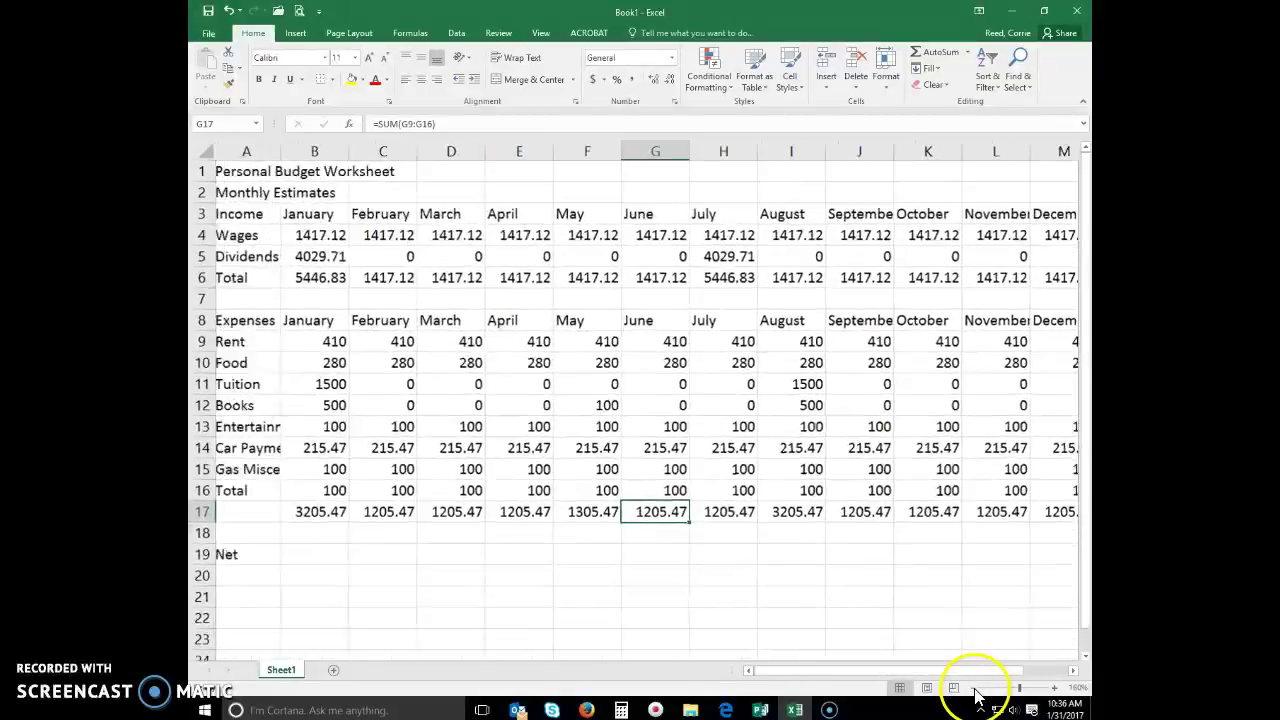
{"action": "left_click", "coordinate": [973, 688]}
{"action": "left_click", "coordinate": [973, 688]}
{"action": "left_click", "coordinate": [973, 688]}
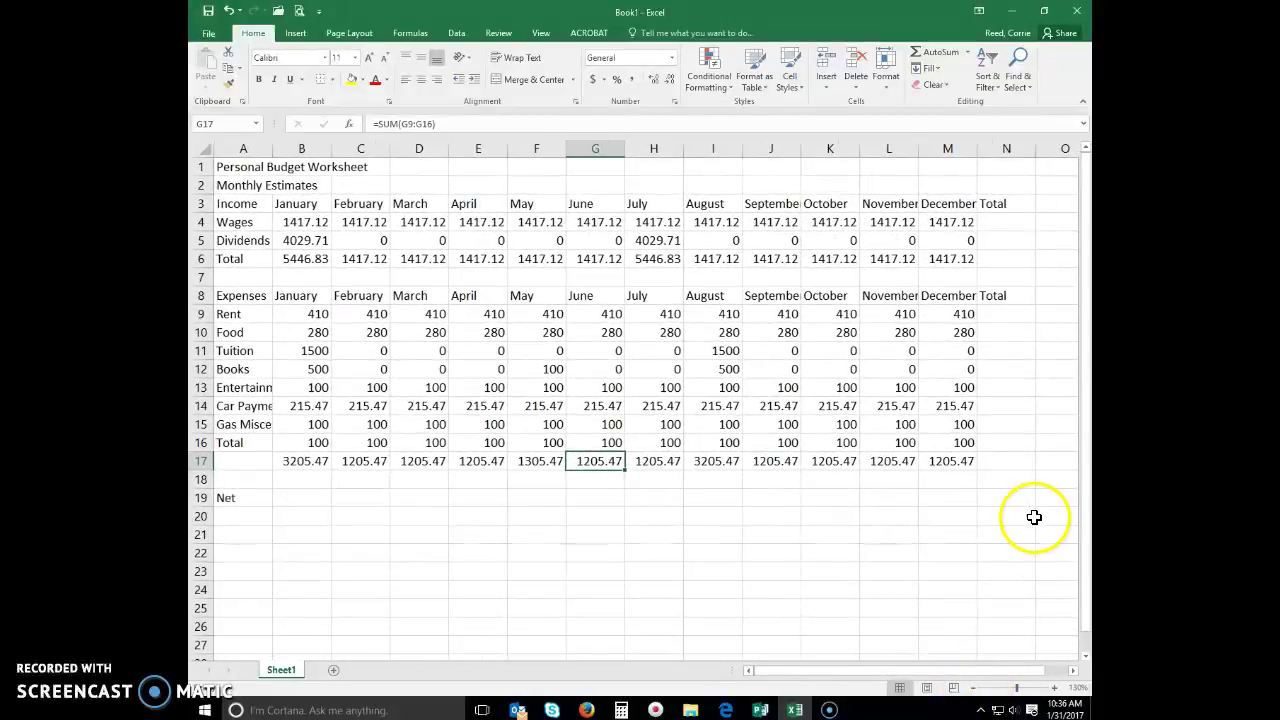
{"action": "left_click", "coordinate": [1006, 427]}
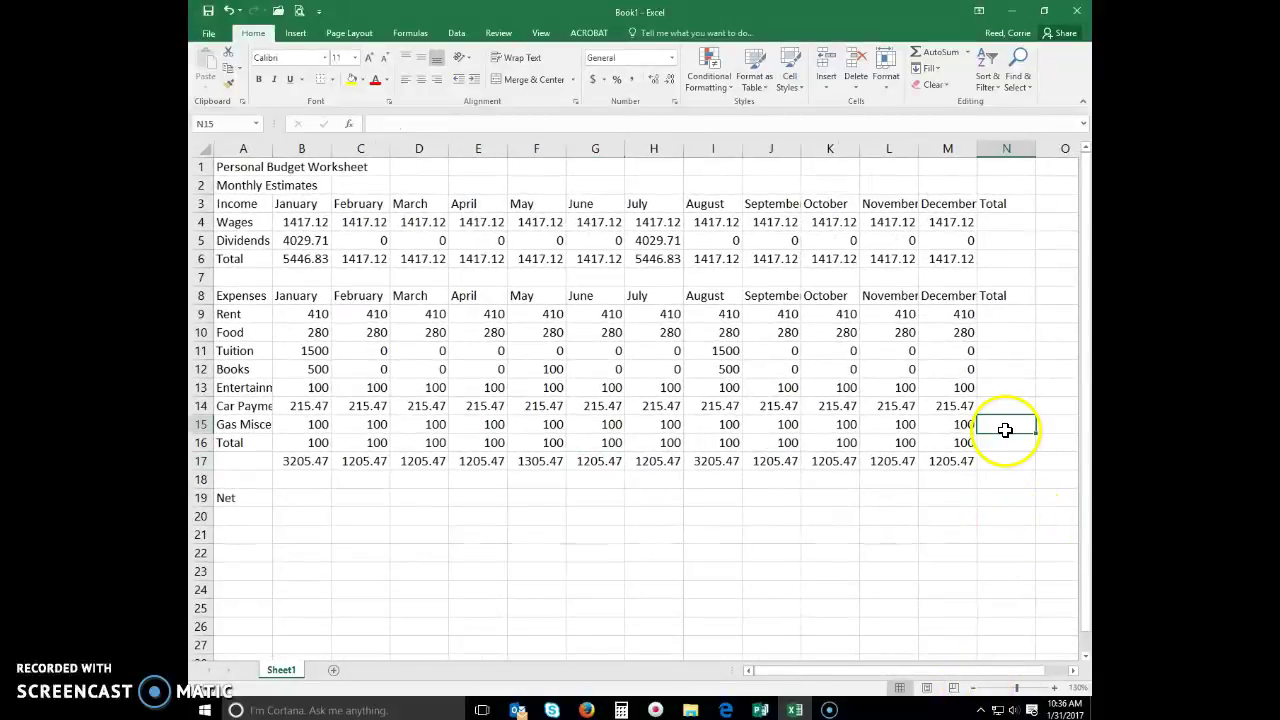
{"action": "left_click", "coordinate": [1000, 224]}
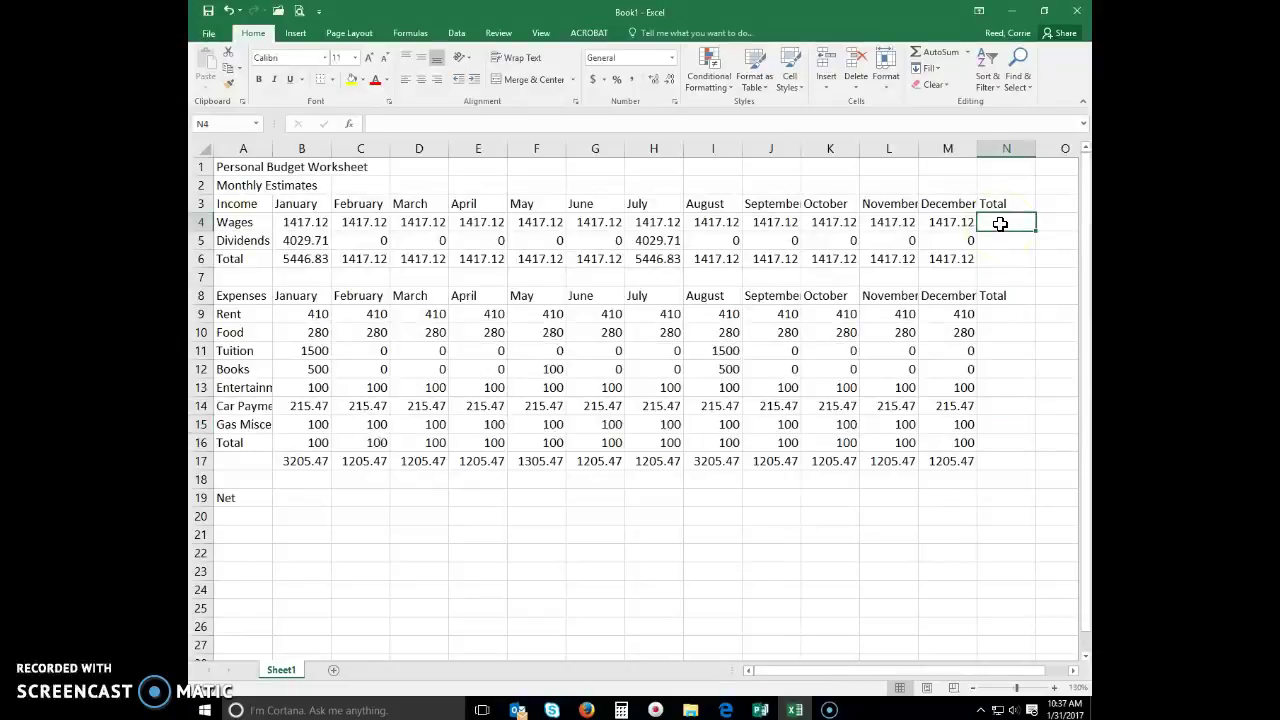
{"action": "left_click_drag", "start_coordinate": [1000, 224], "coordinate": [1003, 259]}
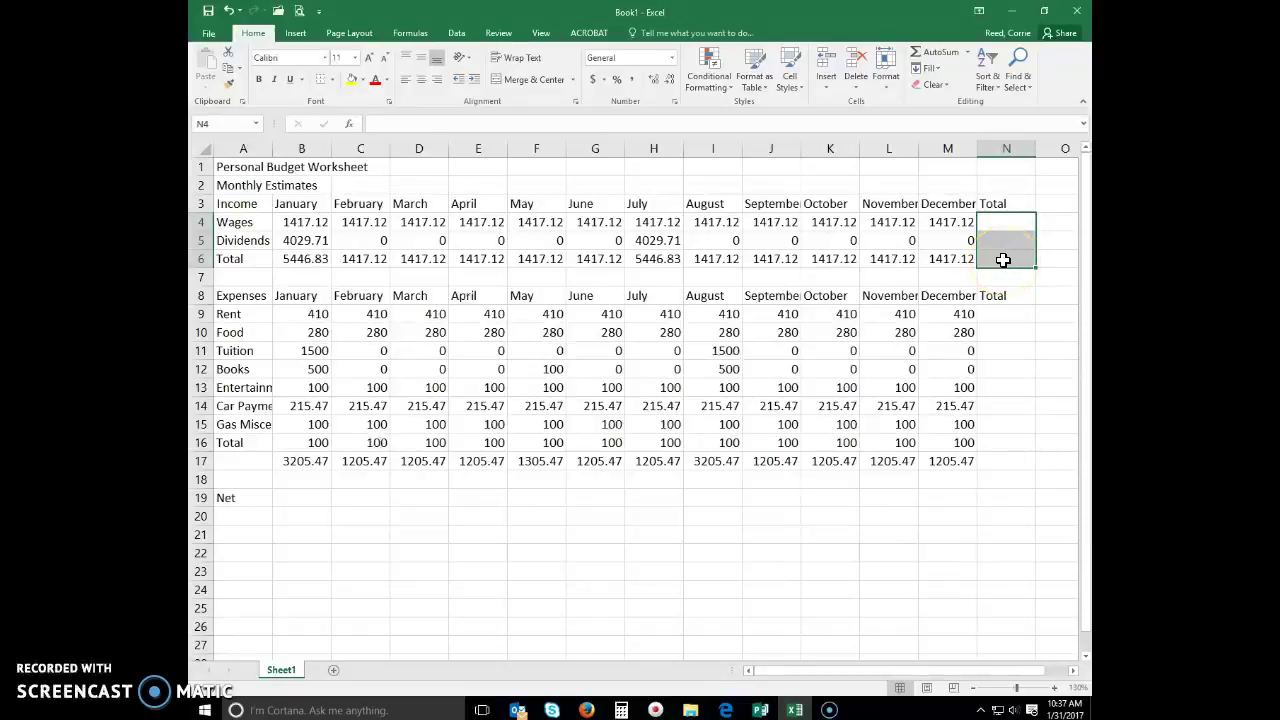
{"action": "left_click", "coordinate": [931, 56]}
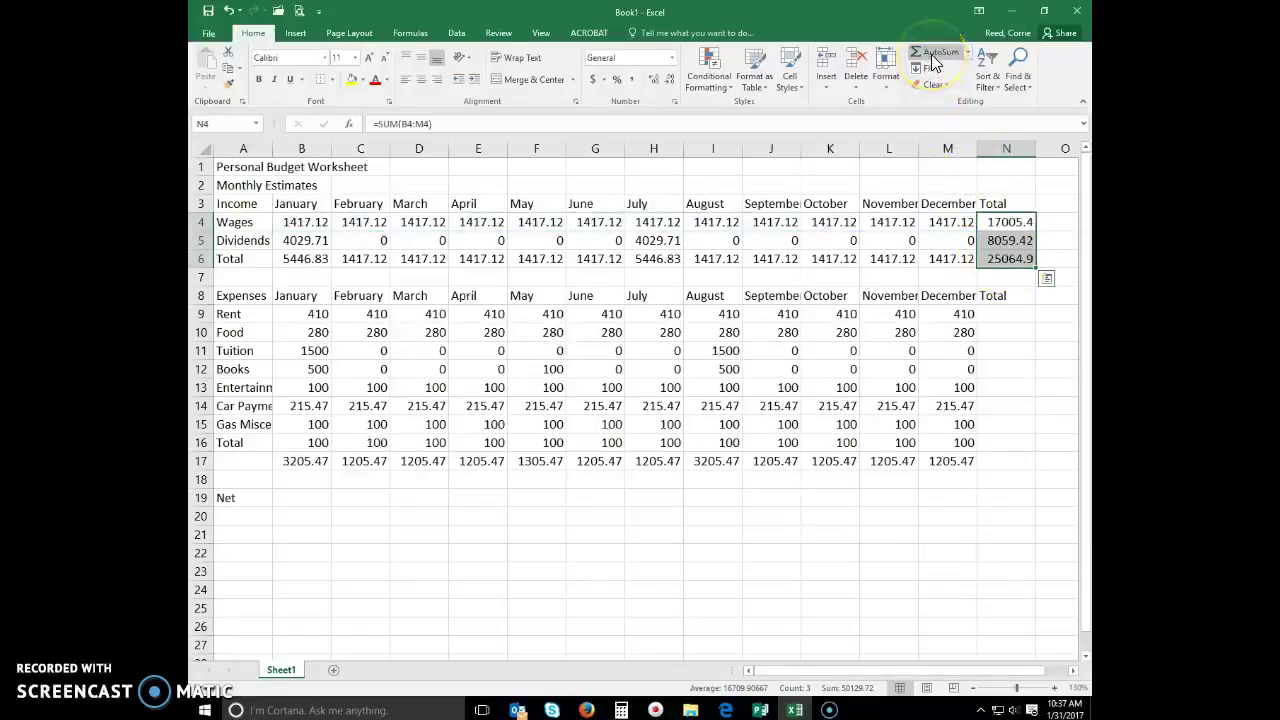
Step: AutoSum each expense row into N9:N17, giving 18565.6 for total expenses
{"action": "left_click", "coordinate": [1008, 317]}
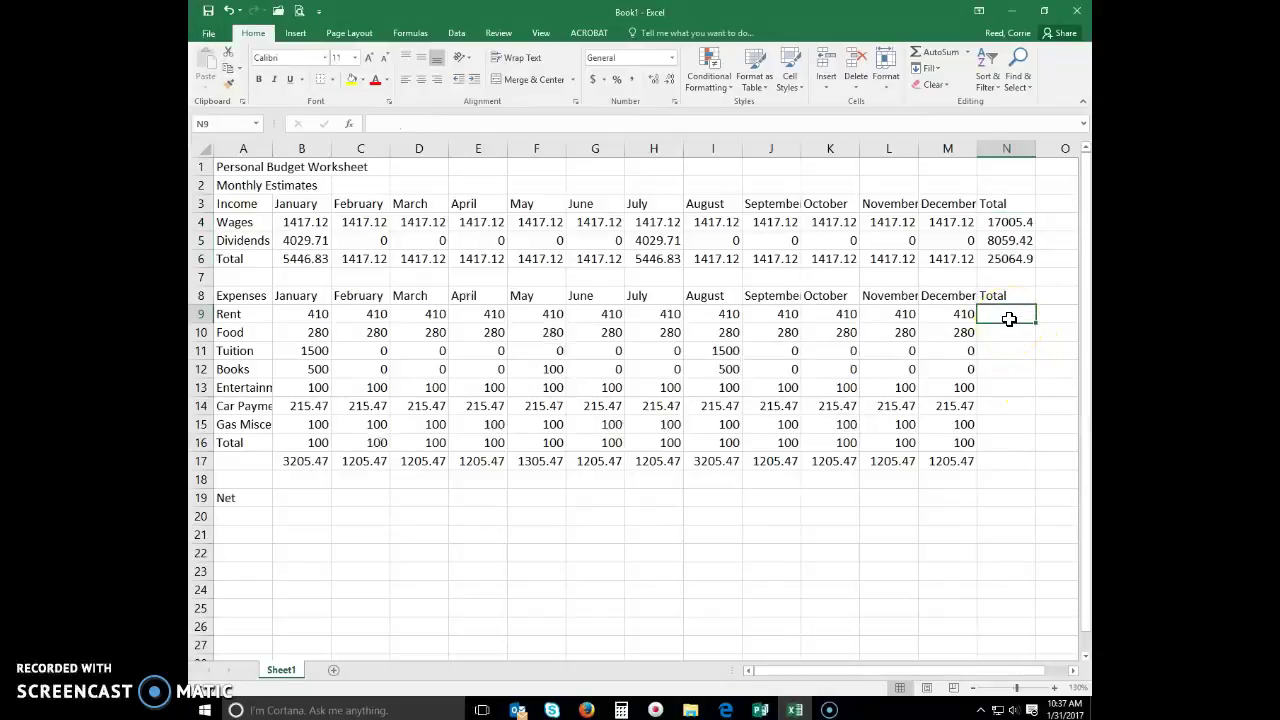
{"action": "left_click_drag", "start_coordinate": [1009, 318], "coordinate": [1016, 460]}
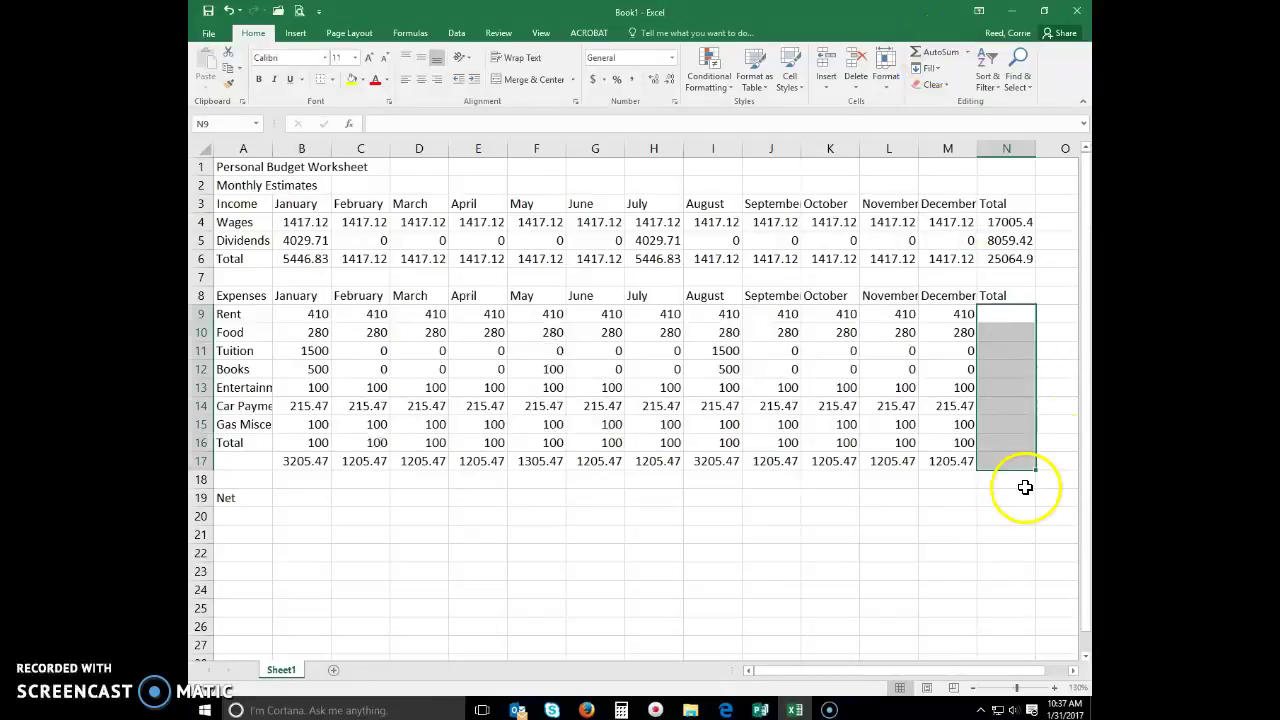
{"action": "left_click_drag", "start_coordinate": [1014, 318], "coordinate": [1015, 461]}
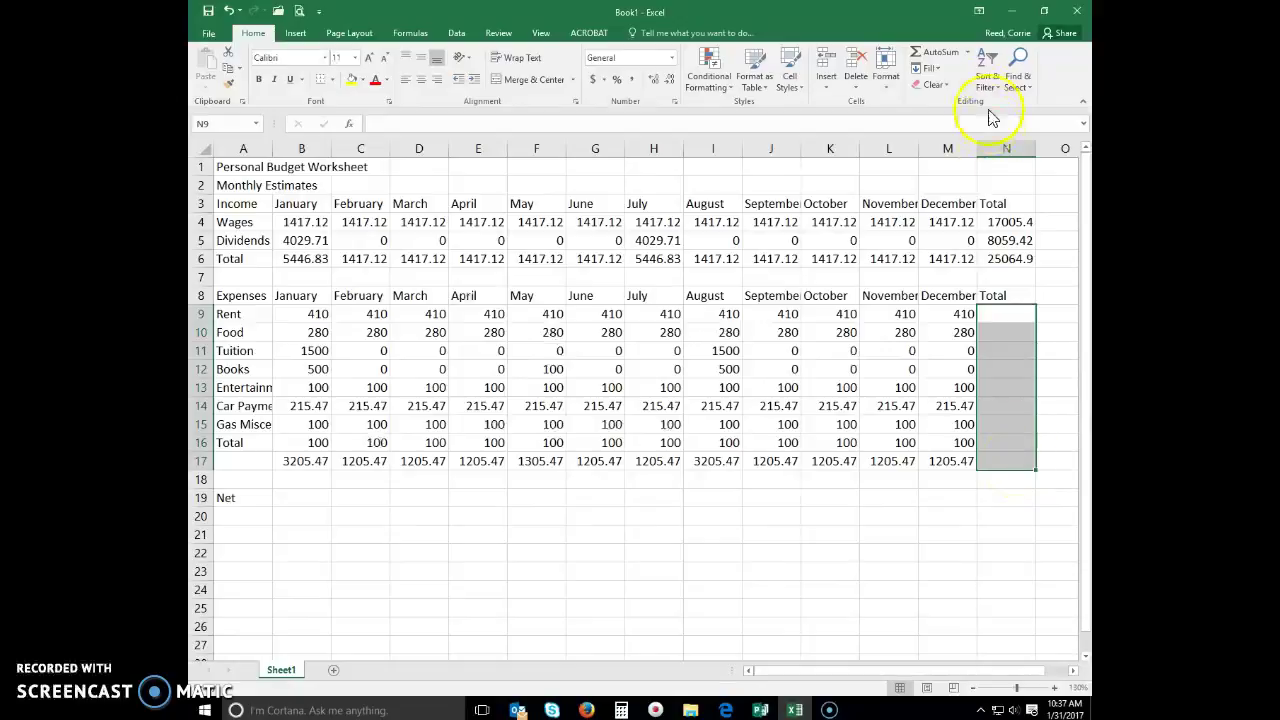
{"action": "left_click", "coordinate": [928, 57]}
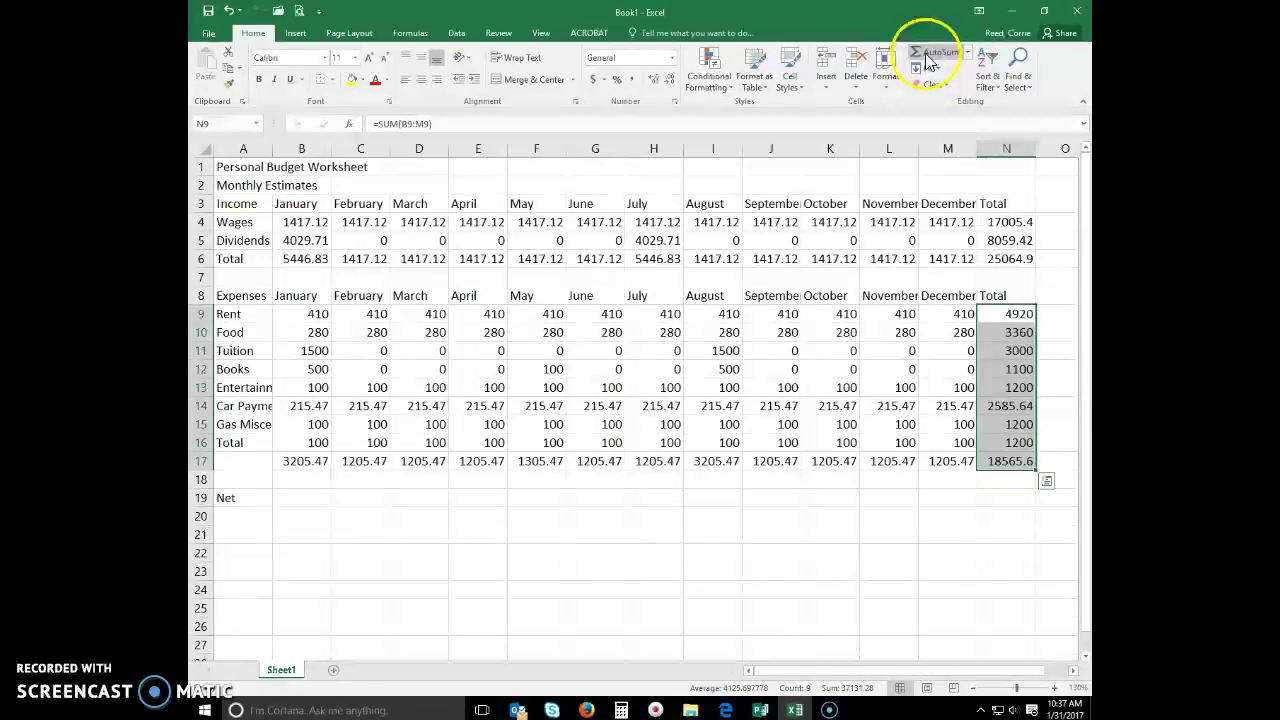
{"action": "left_click", "coordinate": [1005, 514]}
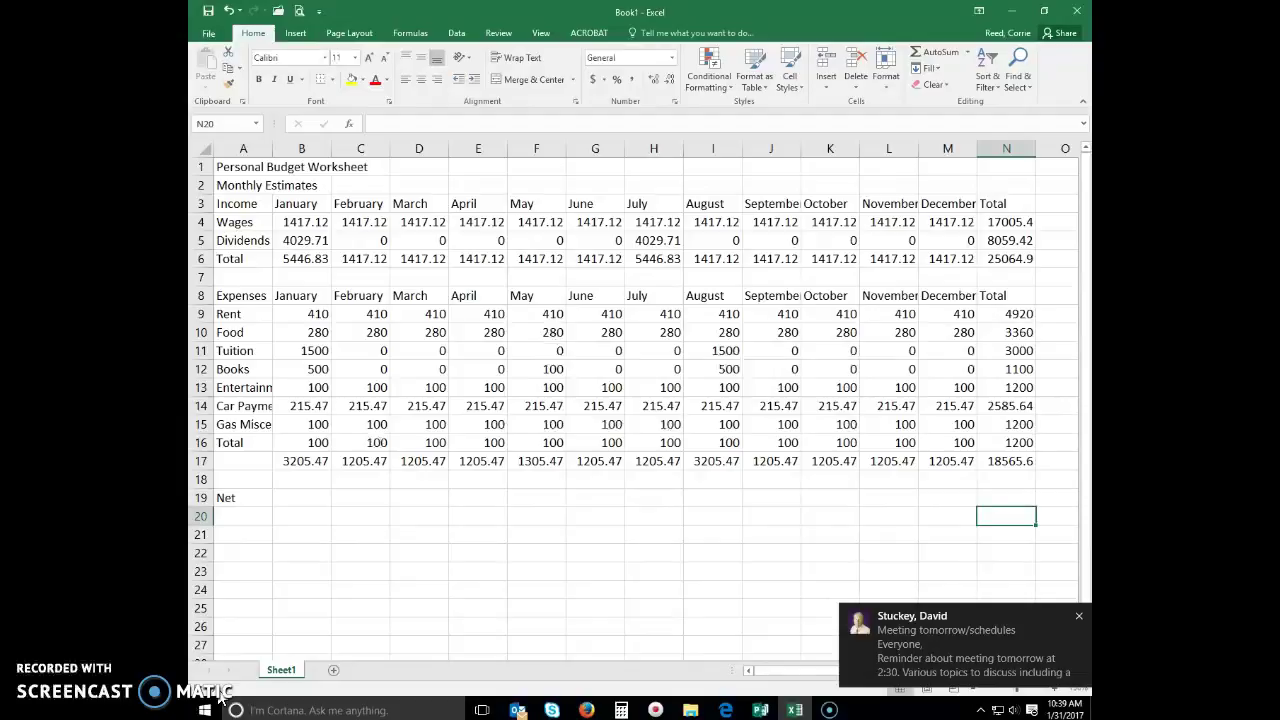
{"action": "left_click", "coordinate": [1077, 615]}
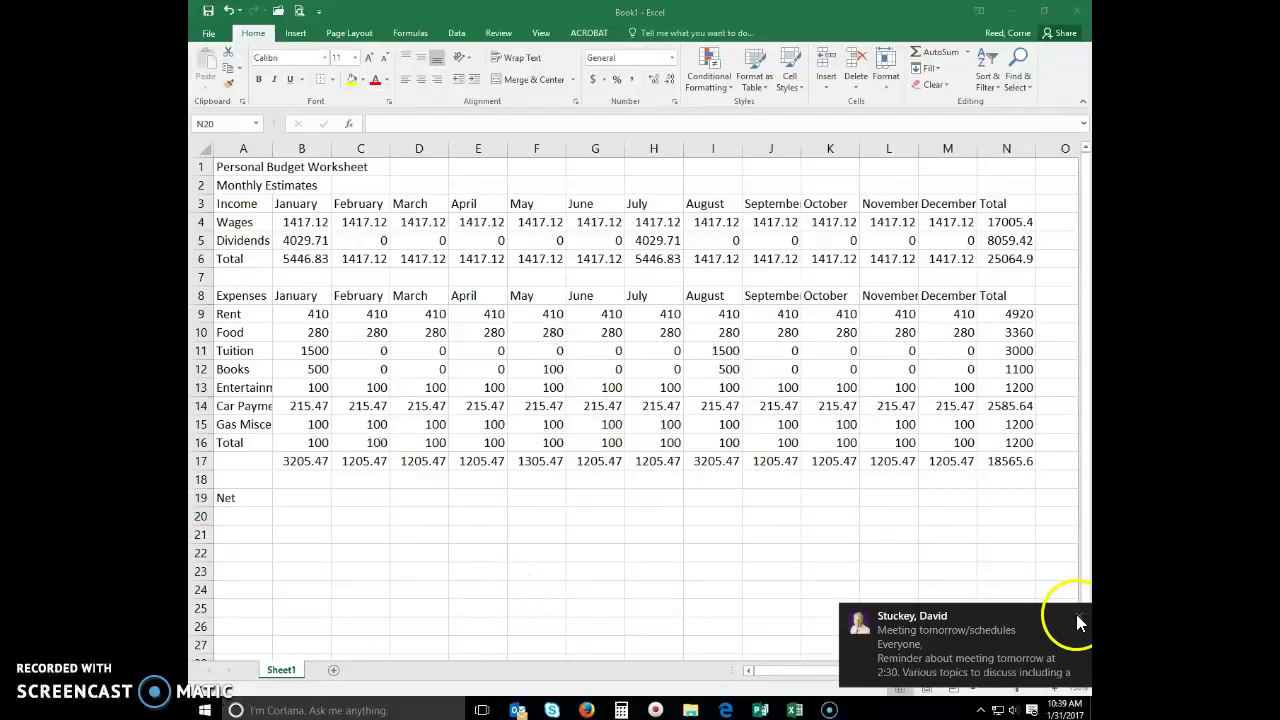
{"action": "left_click", "coordinate": [385, 556]}
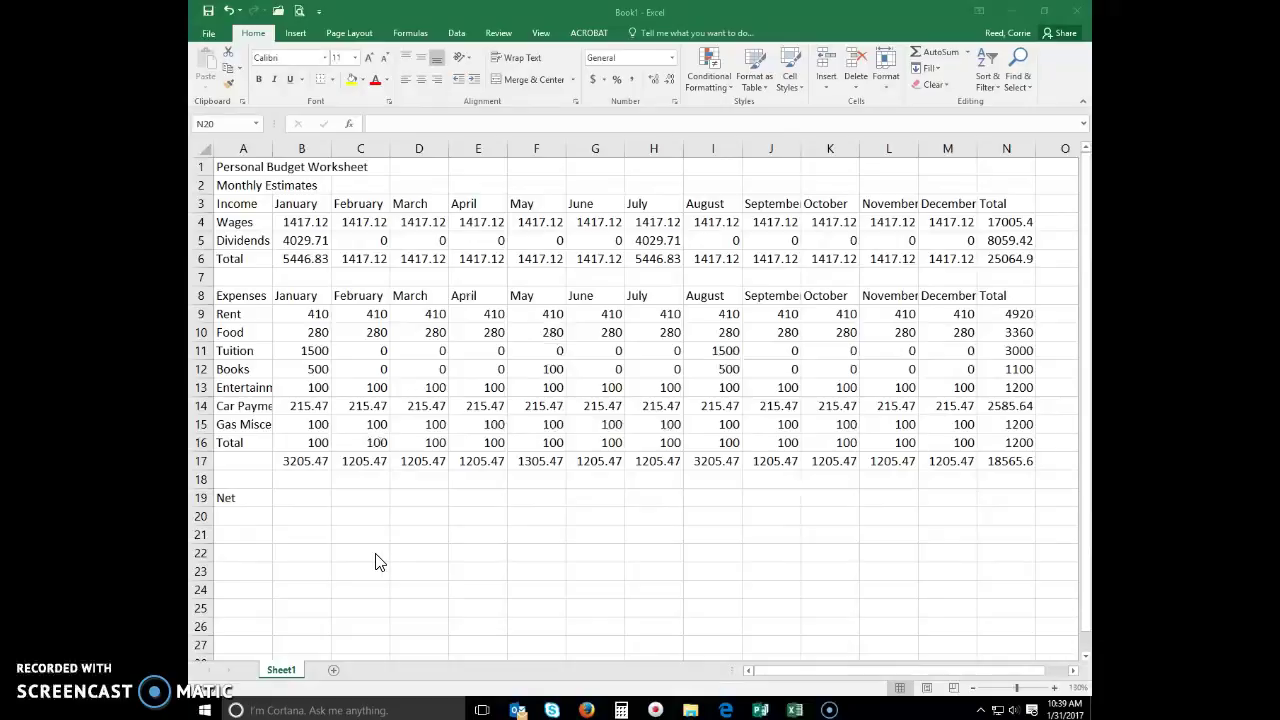
{"action": "left_click", "coordinate": [302, 501]}
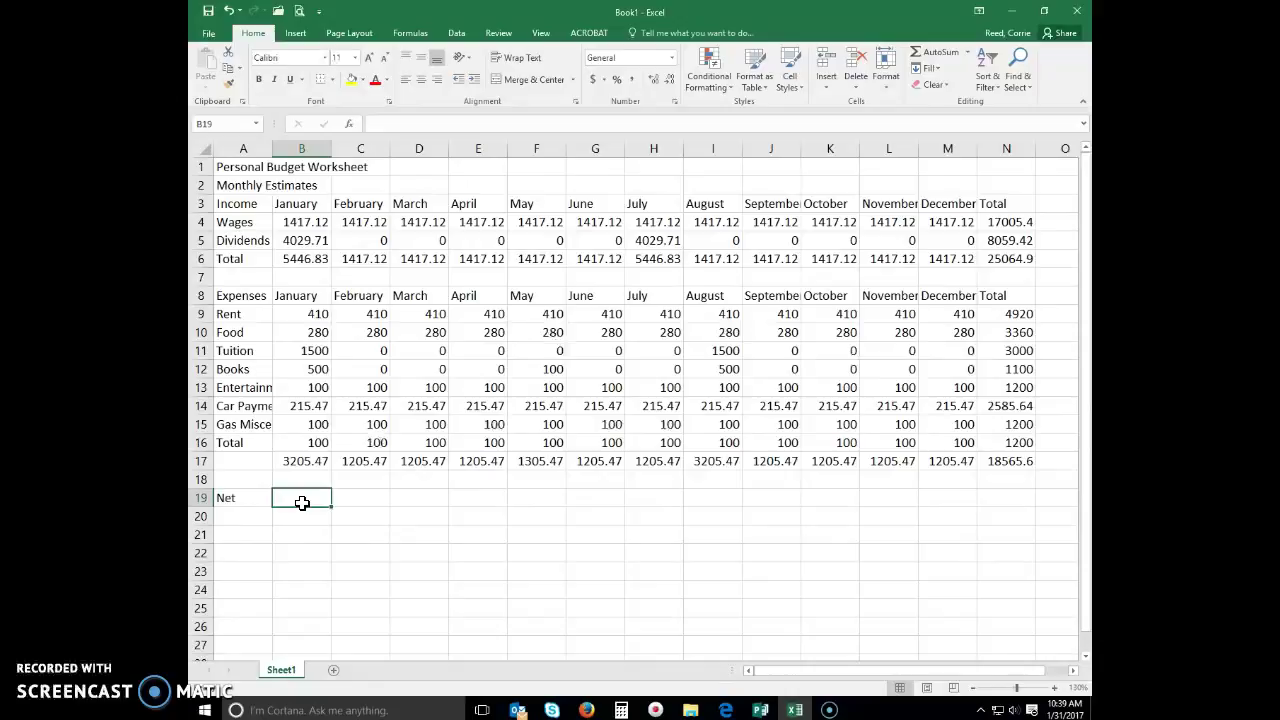
Step: Enter =B6-B17 in B19 for January's net of 2241.36
{"action": "type", "text": "="}
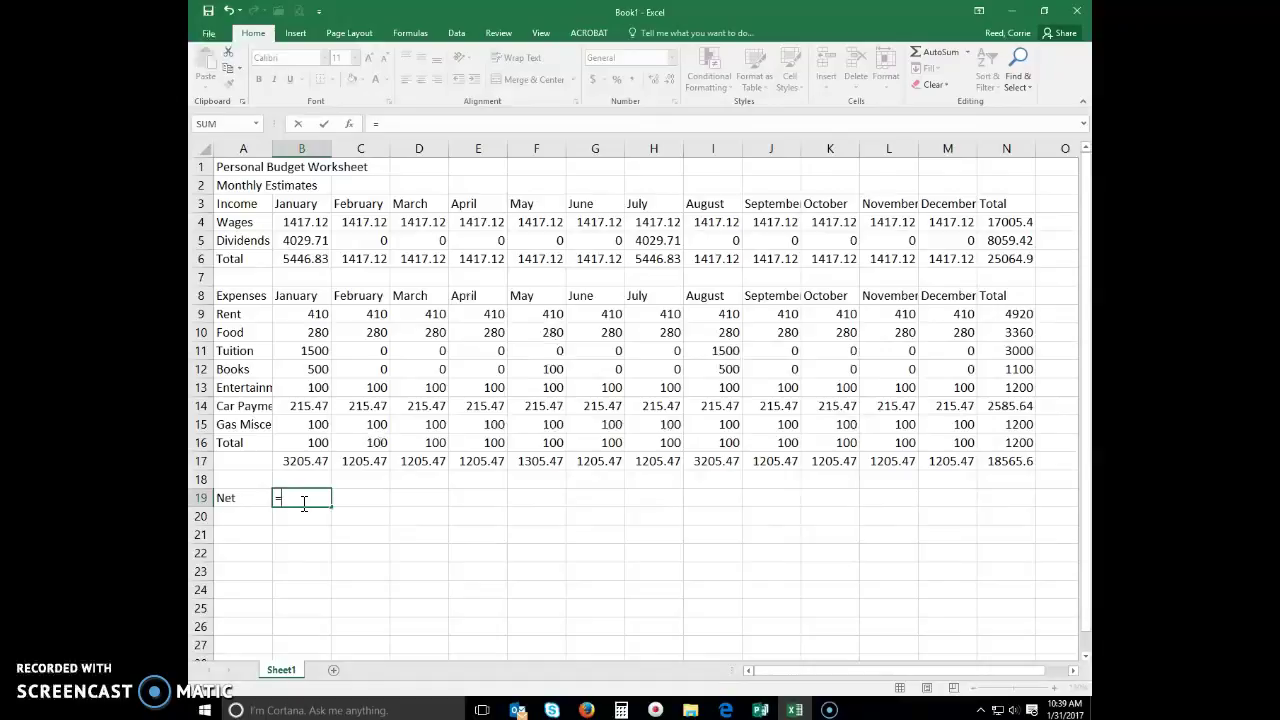
{"action": "type", "text": "b6"}
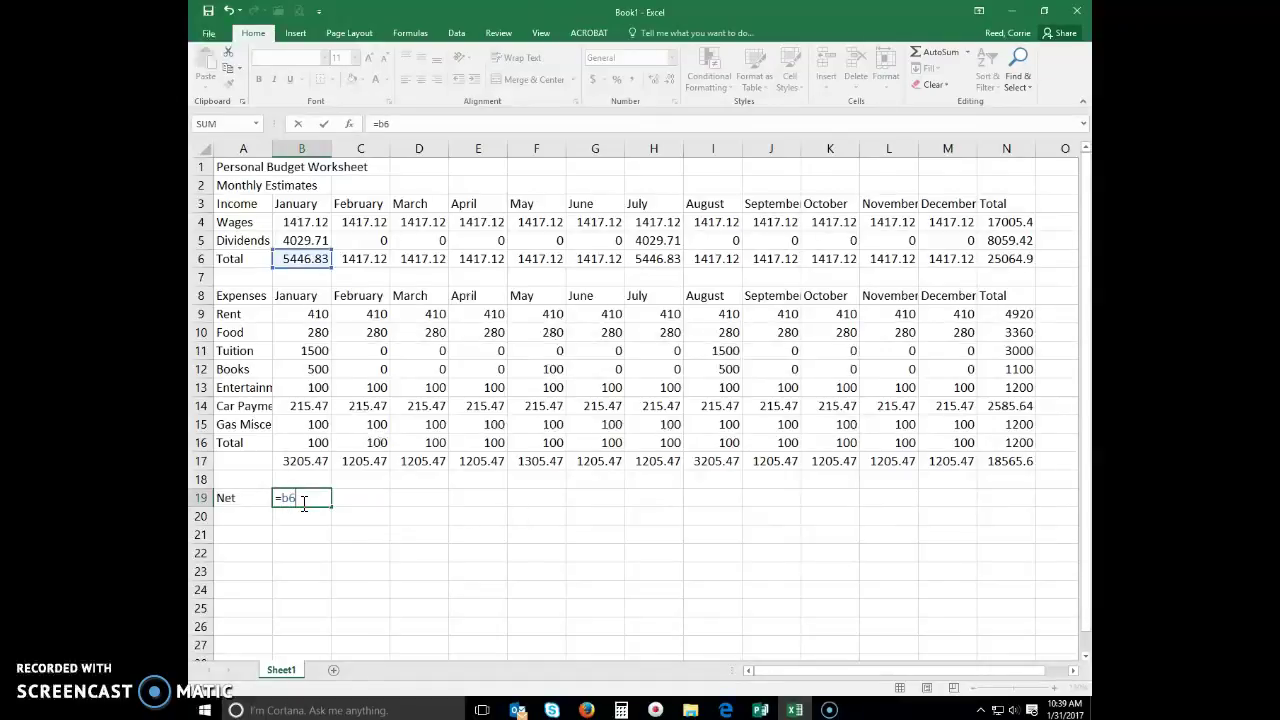
{"action": "key", "text": "BackSpace"}
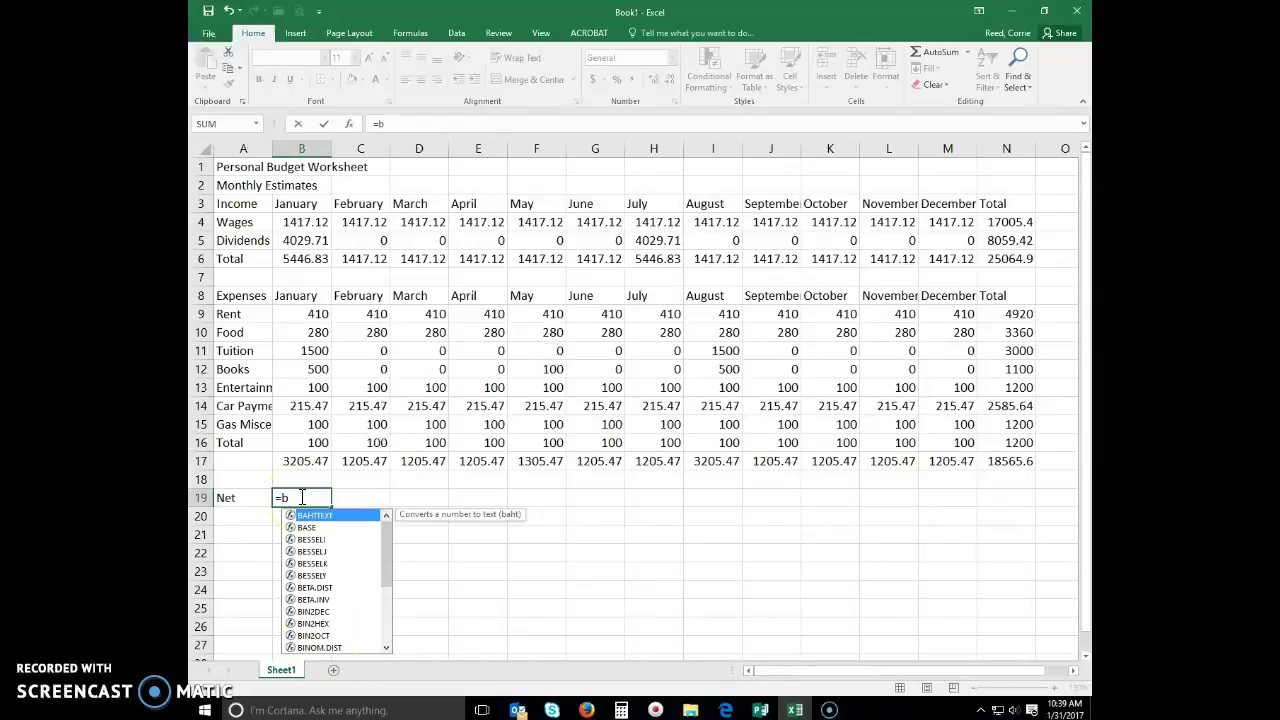
{"action": "type", "text": "6"}
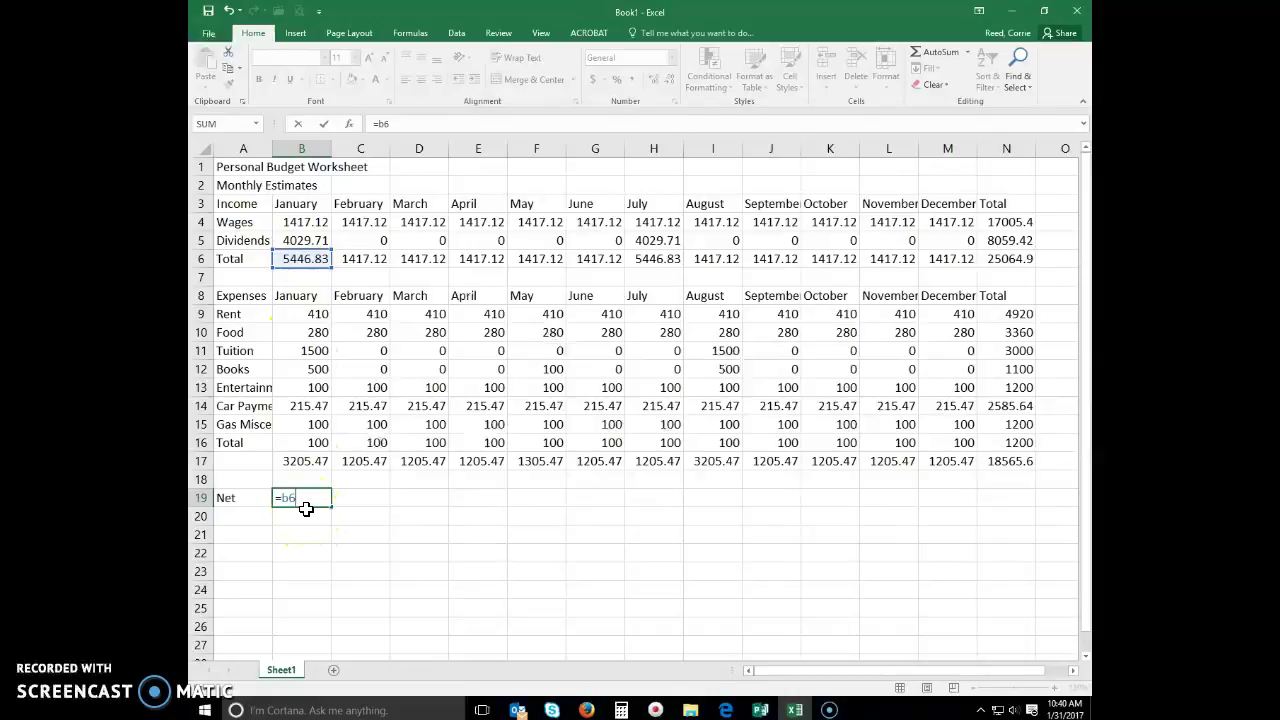
{"action": "type", "text": "-b"}
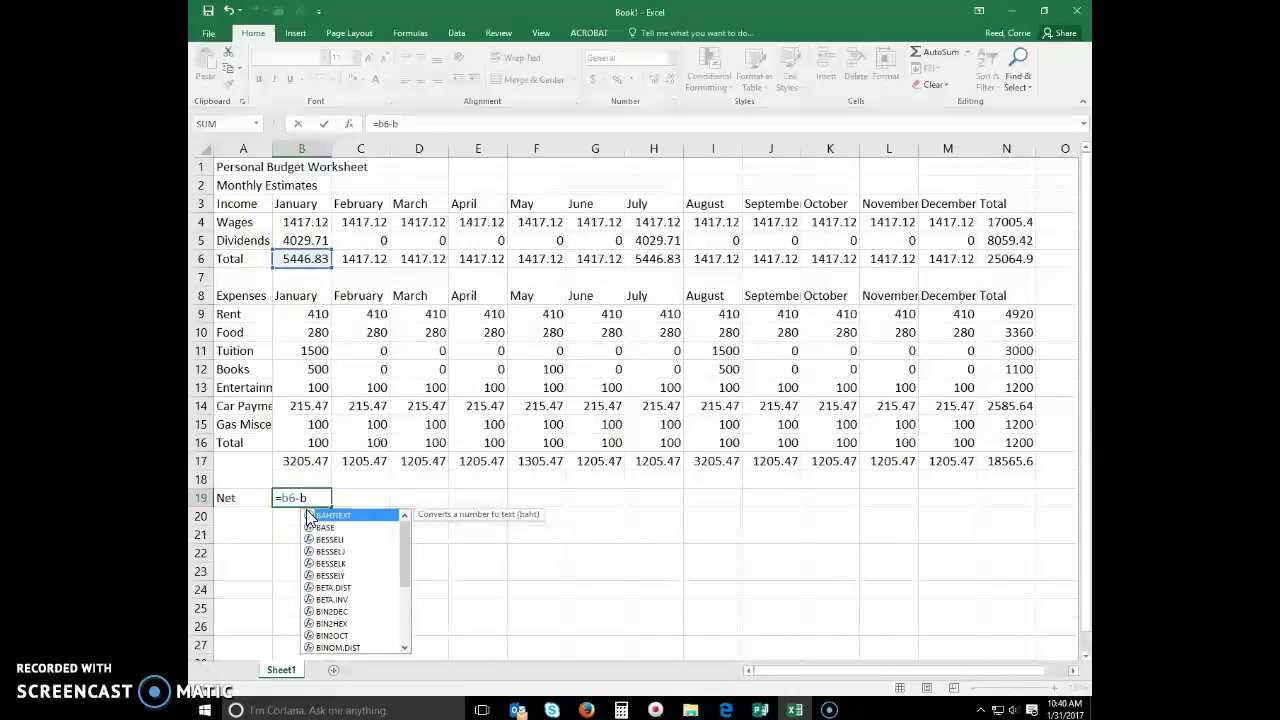
{"action": "type", "text": "1"}
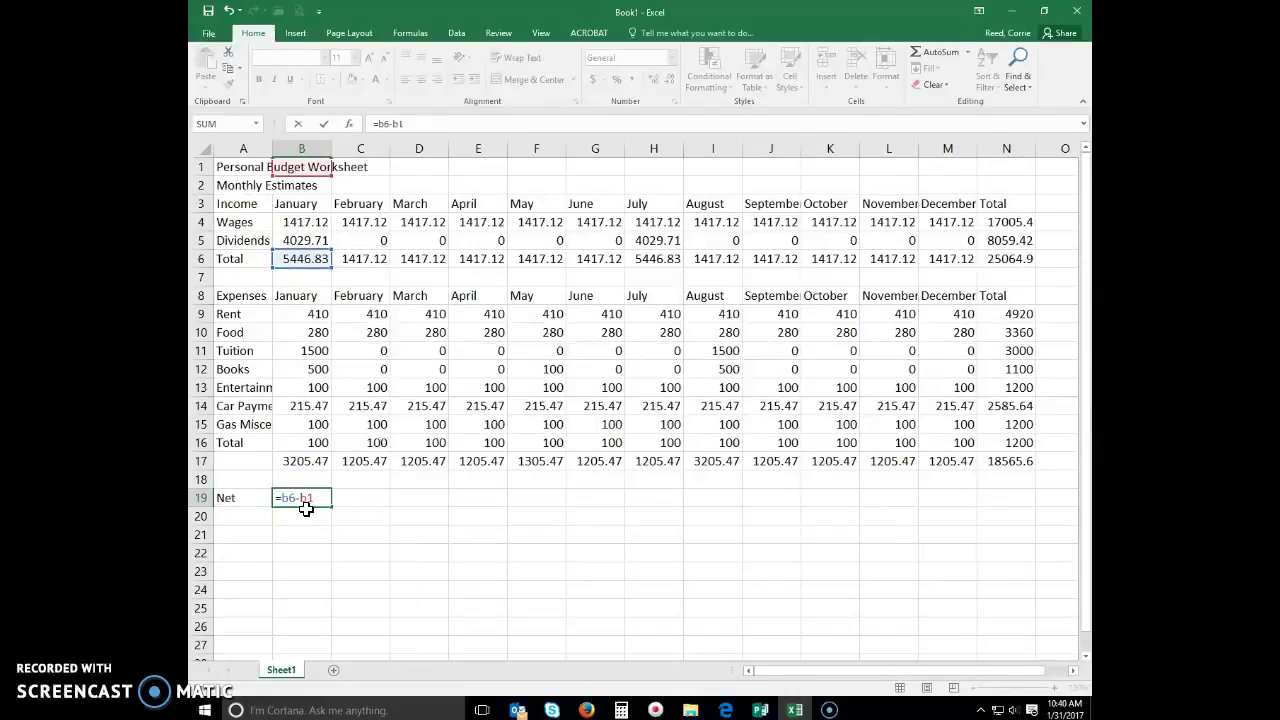
{"action": "type", "text": "7"}
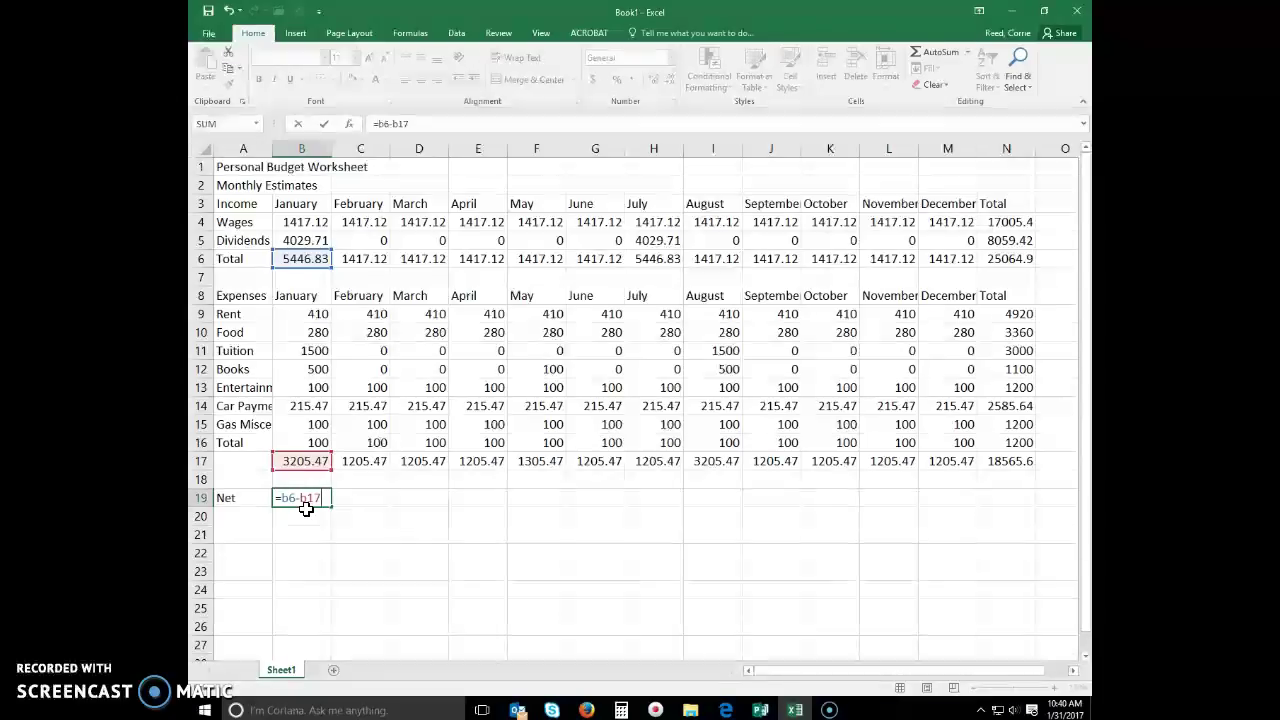
{"action": "key", "text": "Return"}
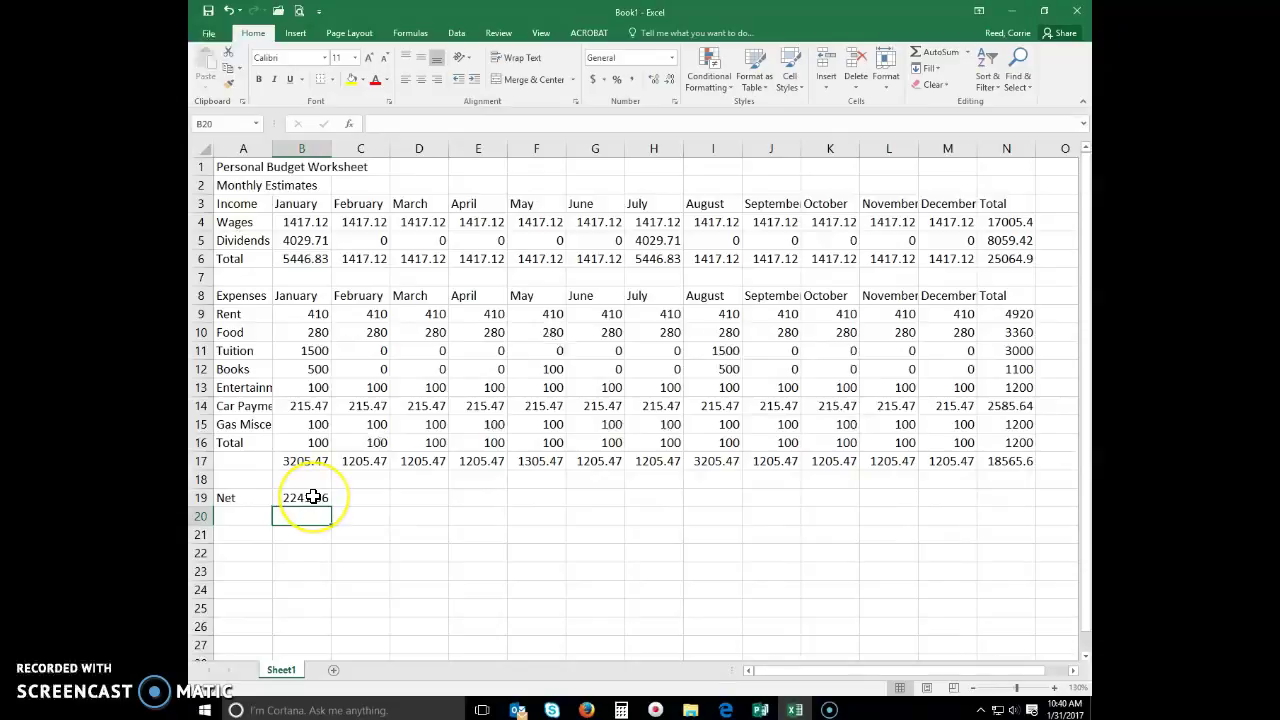
Step: Copy the net formula across row 19 through N19, giving 6499.22 for the year
{"action": "left_click", "coordinate": [313, 497]}
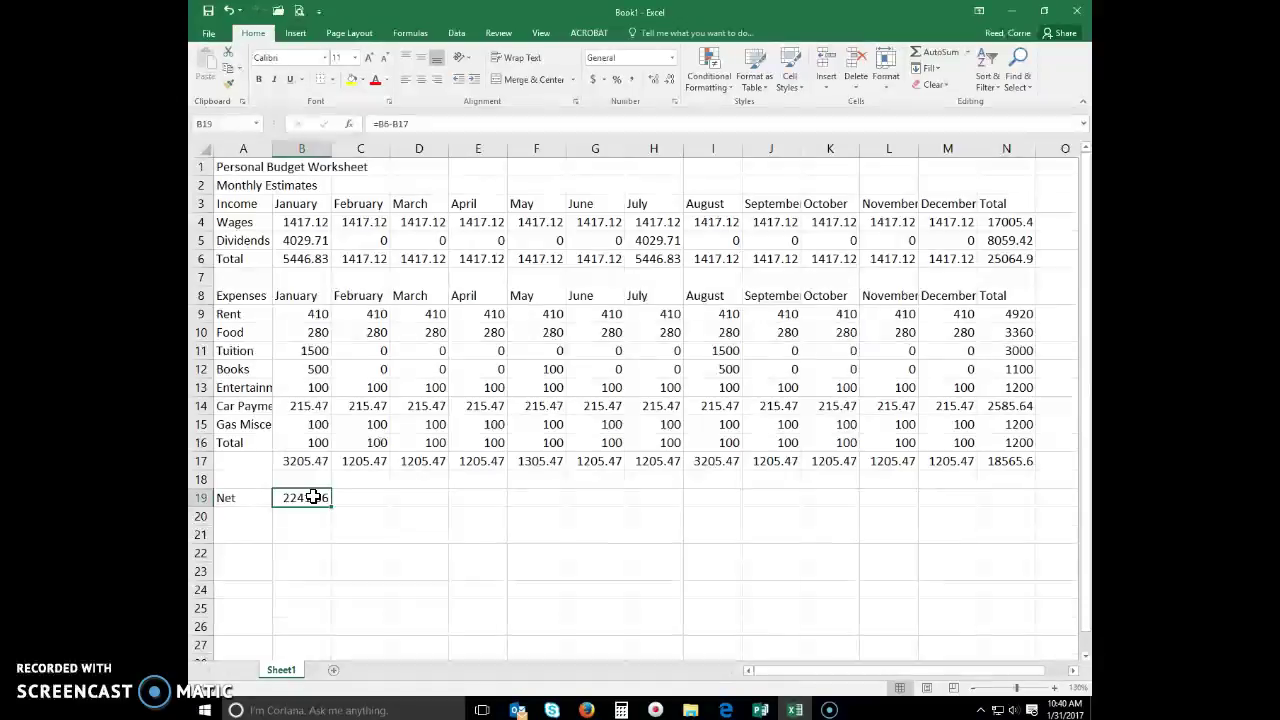
{"action": "left_click", "coordinate": [348, 500]}
{"action": "left_click", "coordinate": [319, 500]}
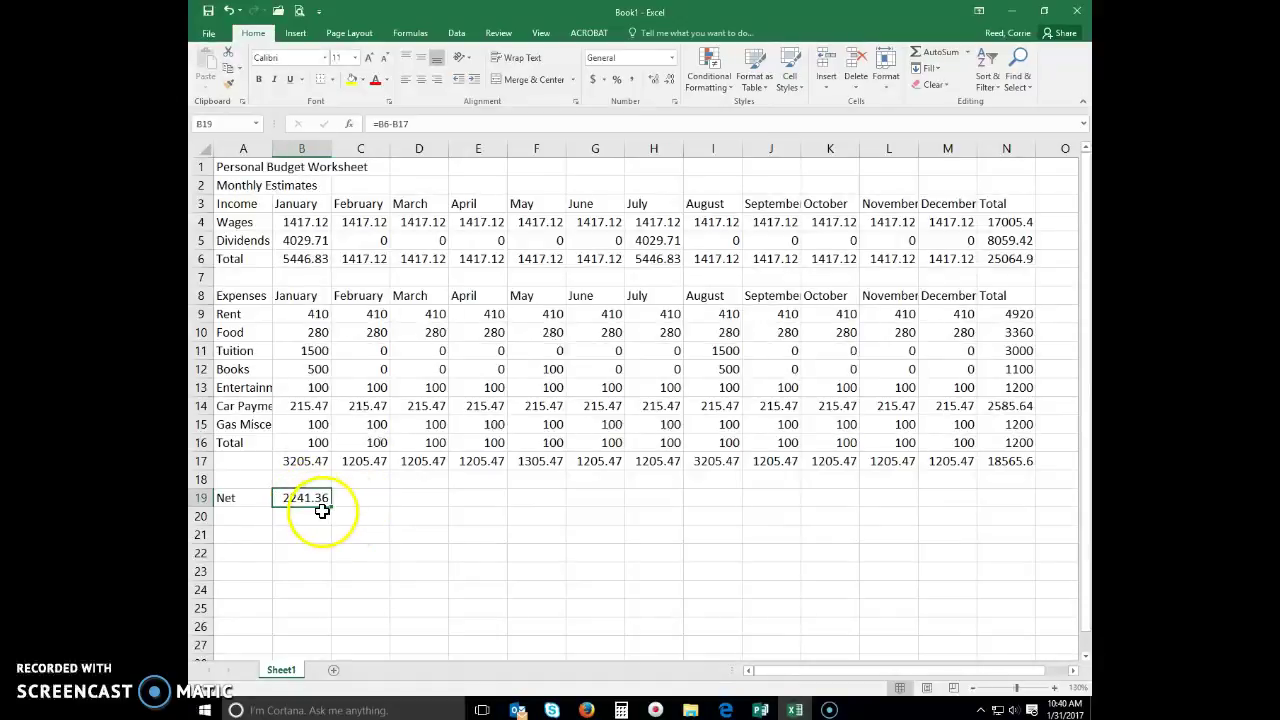
{"action": "left_click_drag", "start_coordinate": [331, 506], "coordinate": [1020, 514]}
{"action": "left_click", "coordinate": [829, 550]}
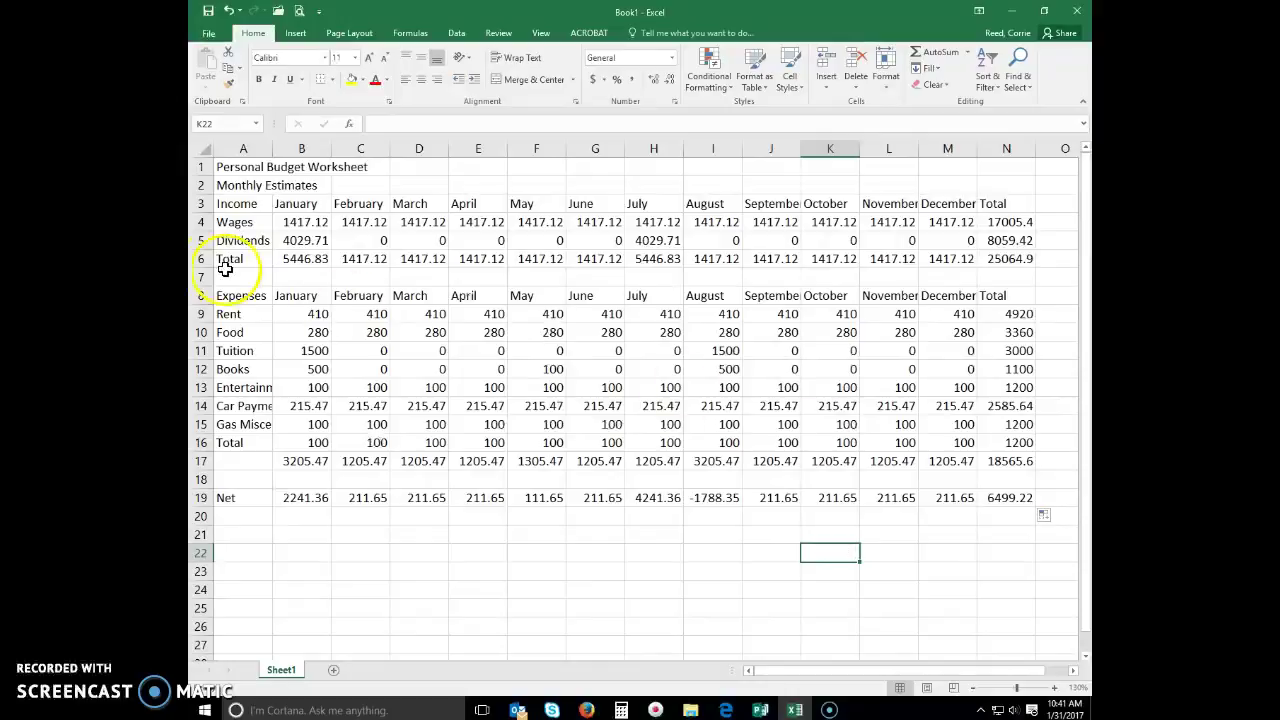
Step: Apply the Title cell style to the 'Personal Budget Worksheet' heading in A1
{"action": "left_click", "coordinate": [245, 167]}
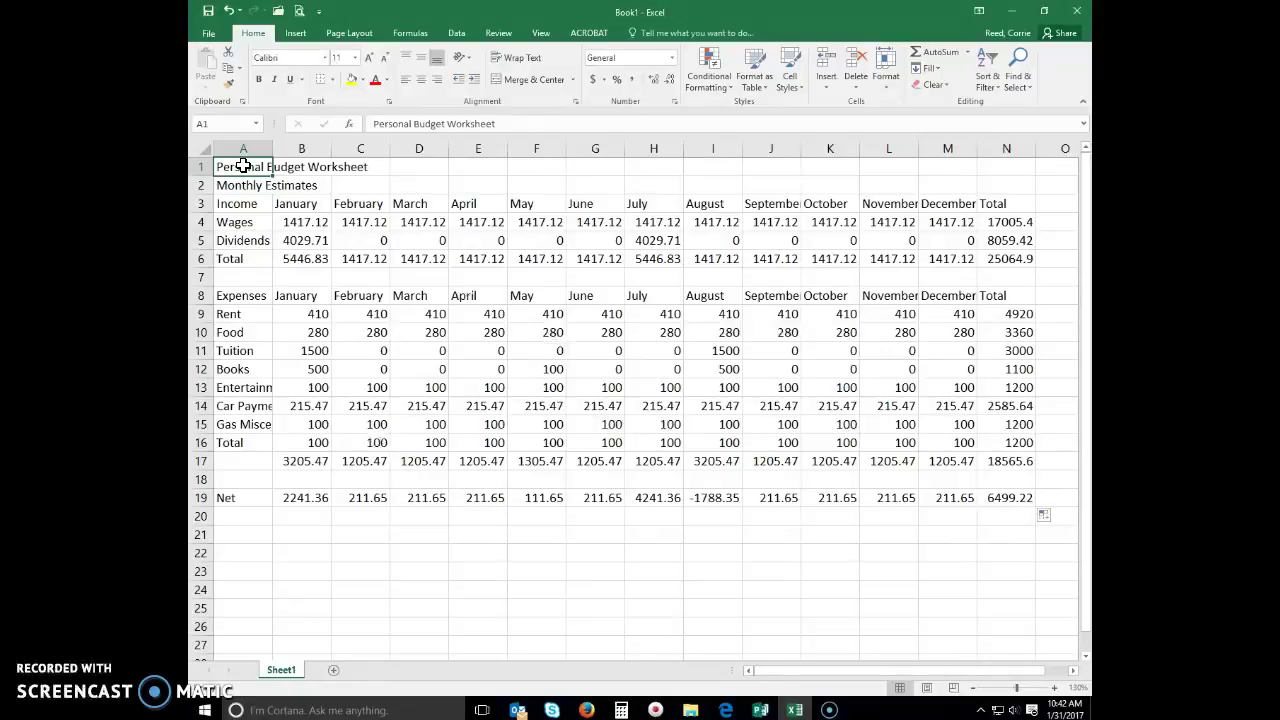
{"action": "left_click", "coordinate": [790, 78]}
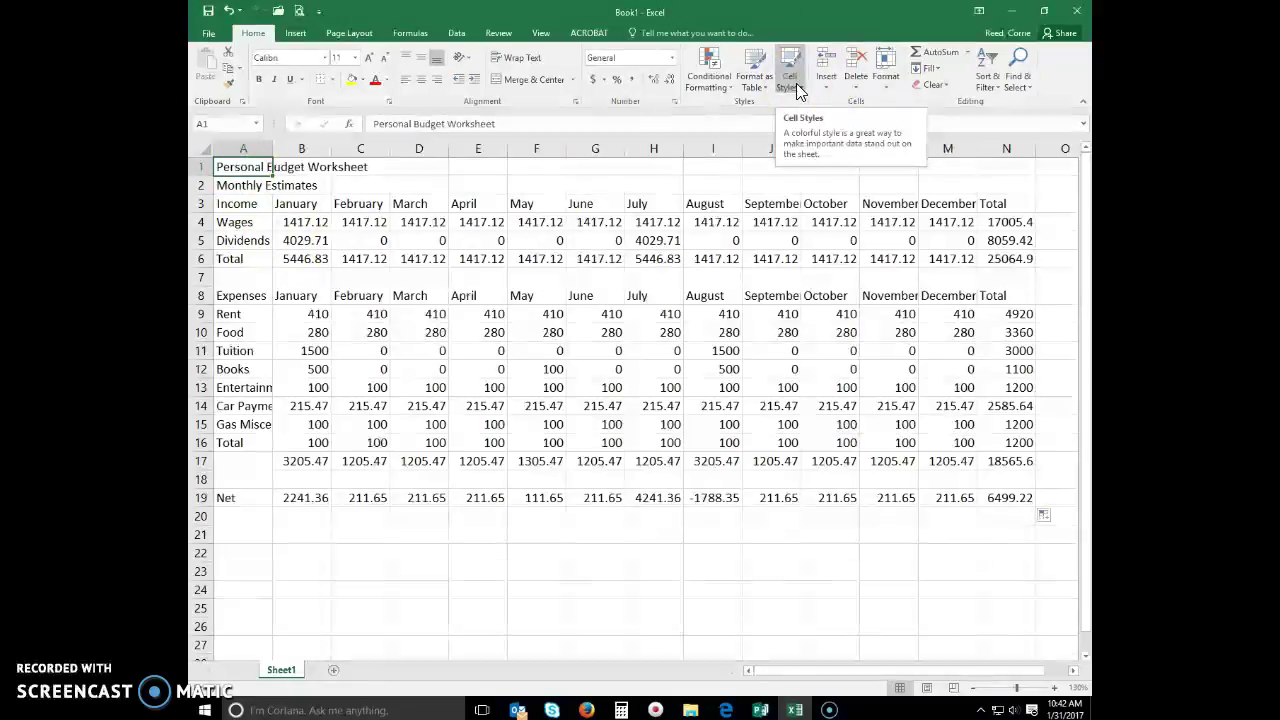
{"action": "left_click", "coordinate": [790, 80]}
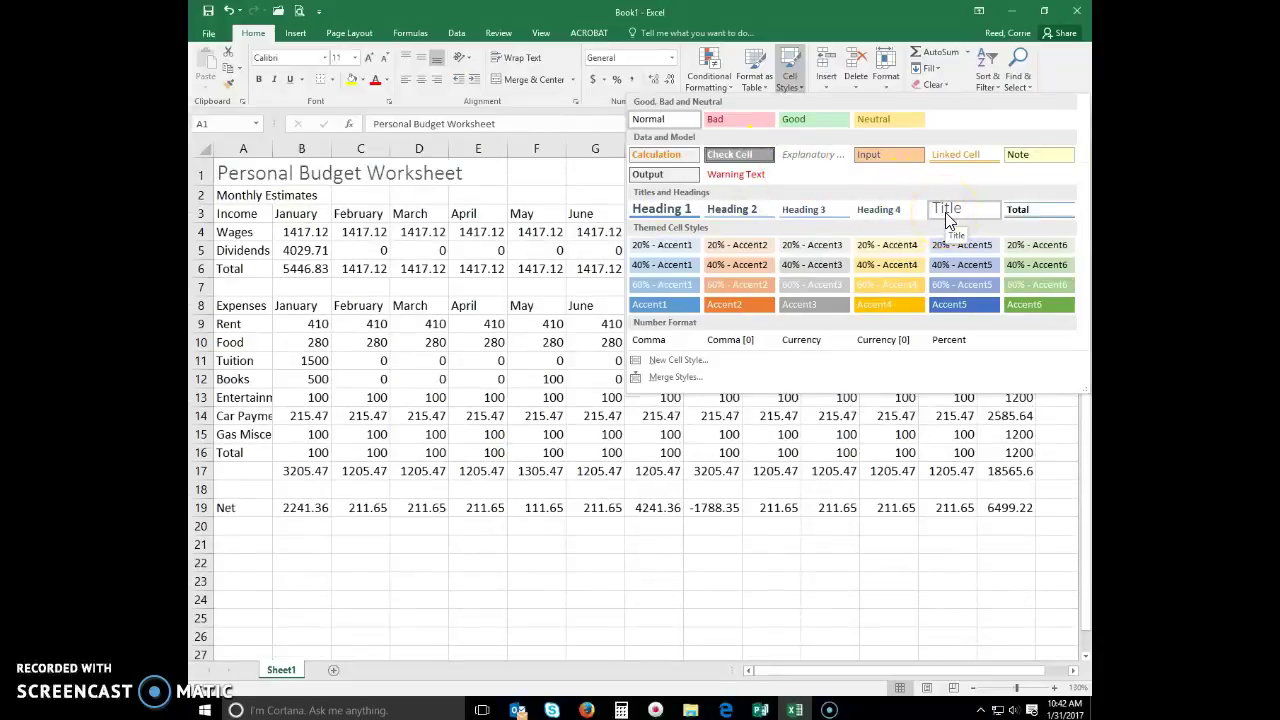
{"action": "left_click", "coordinate": [946, 212]}
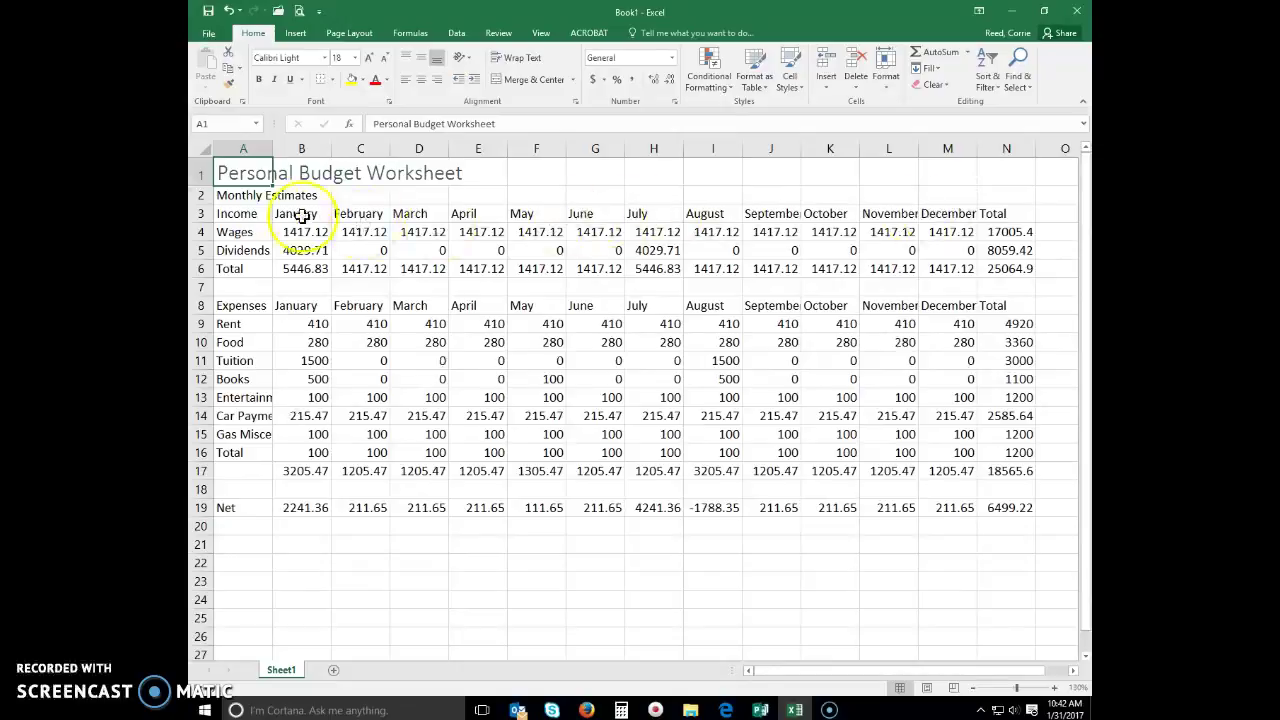
Step: Change the 'Monthly Estimates' subtitle in A2 to the Calibri Light font
{"action": "left_click", "coordinate": [255, 197]}
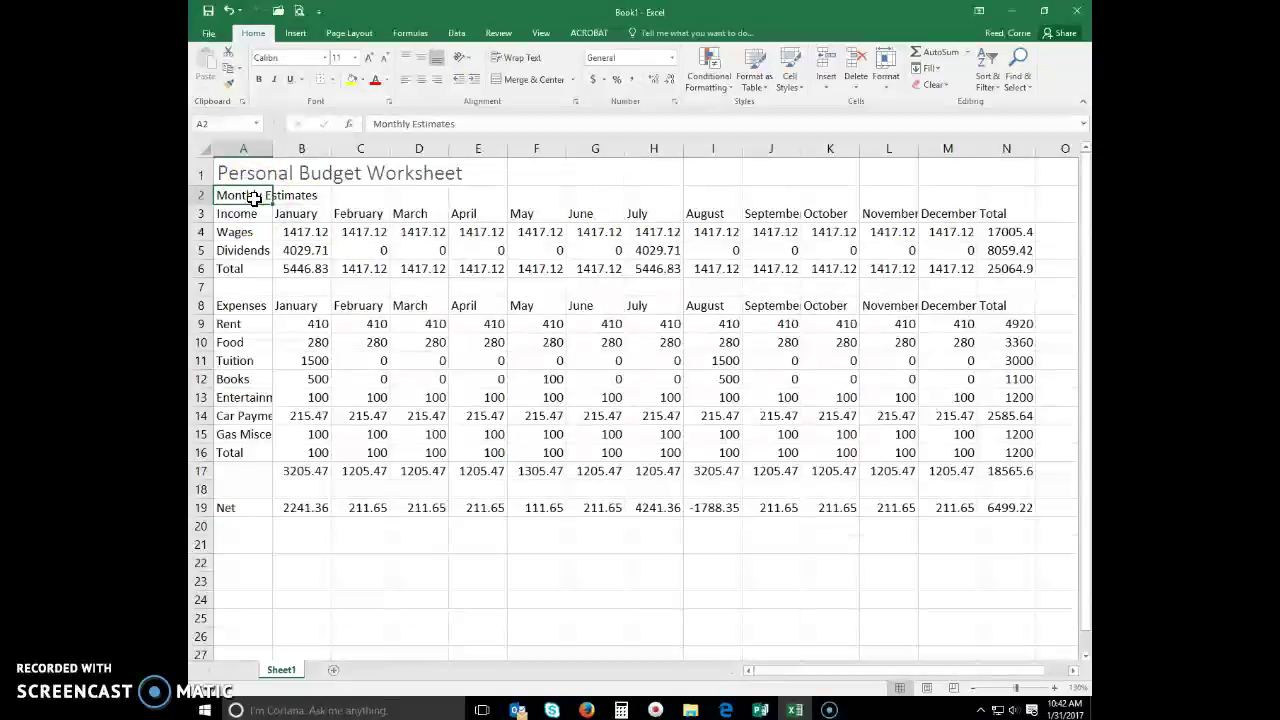
{"action": "left_click", "coordinate": [323, 60]}
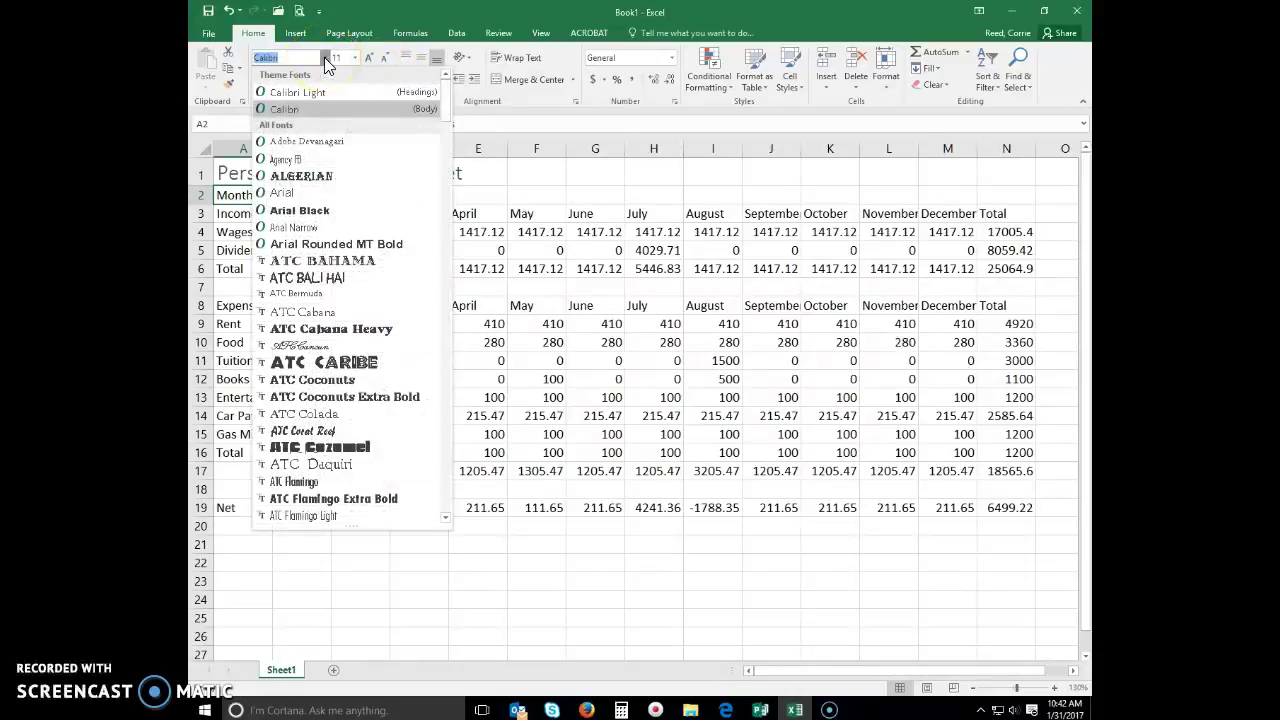
{"action": "left_click", "coordinate": [321, 93]}
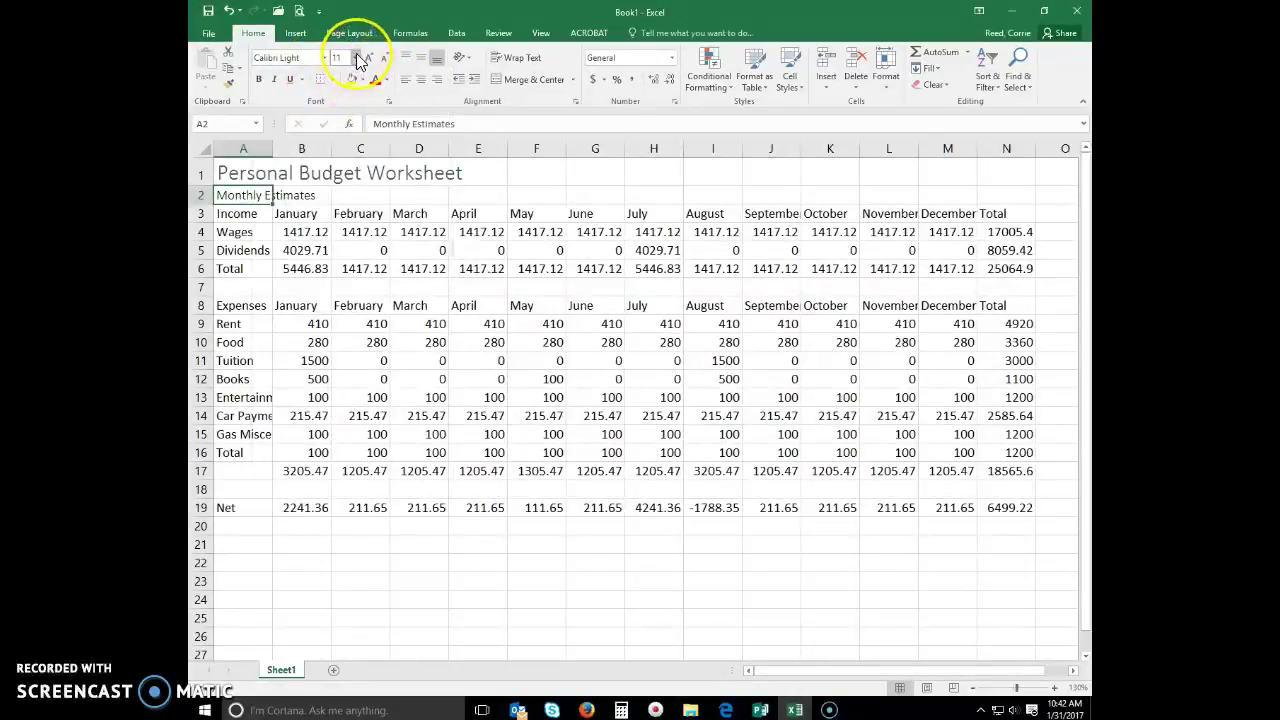
{"action": "left_click", "coordinate": [356, 58]}
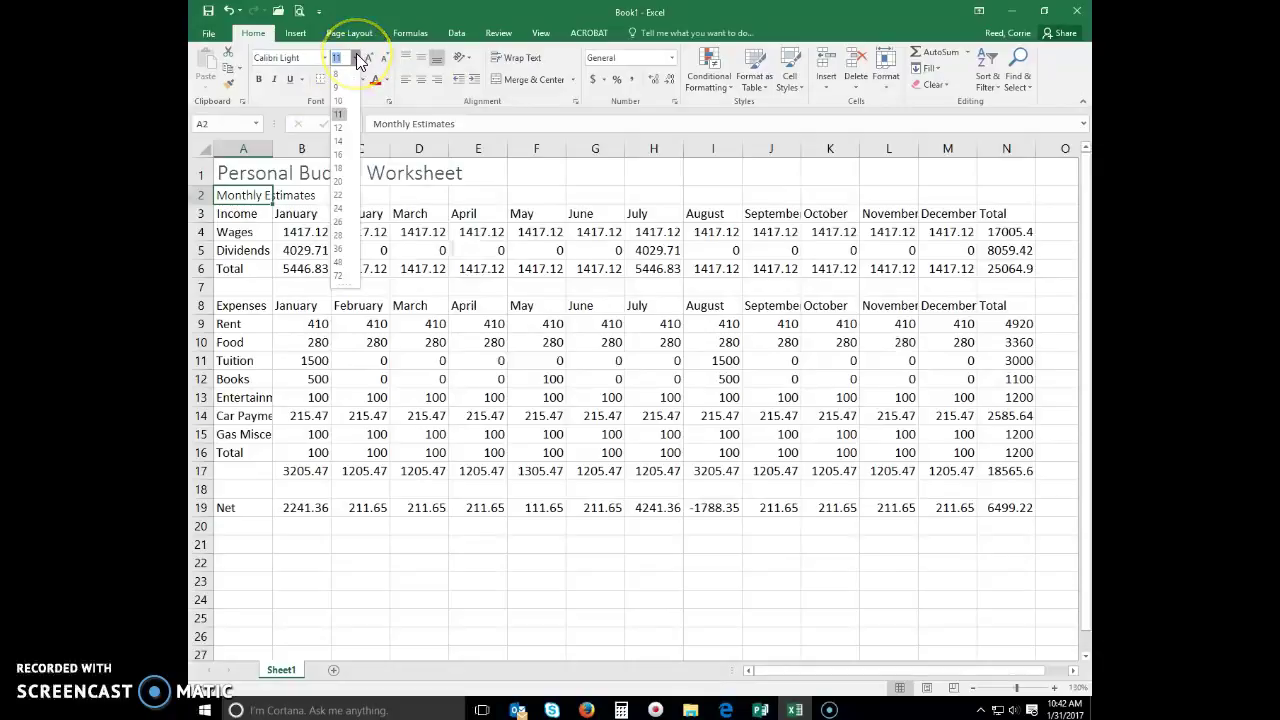
Step: Make the A1 title and the A2 'Monthly Estimates' subtitle bold
{"action": "left_click", "coordinate": [245, 188]}
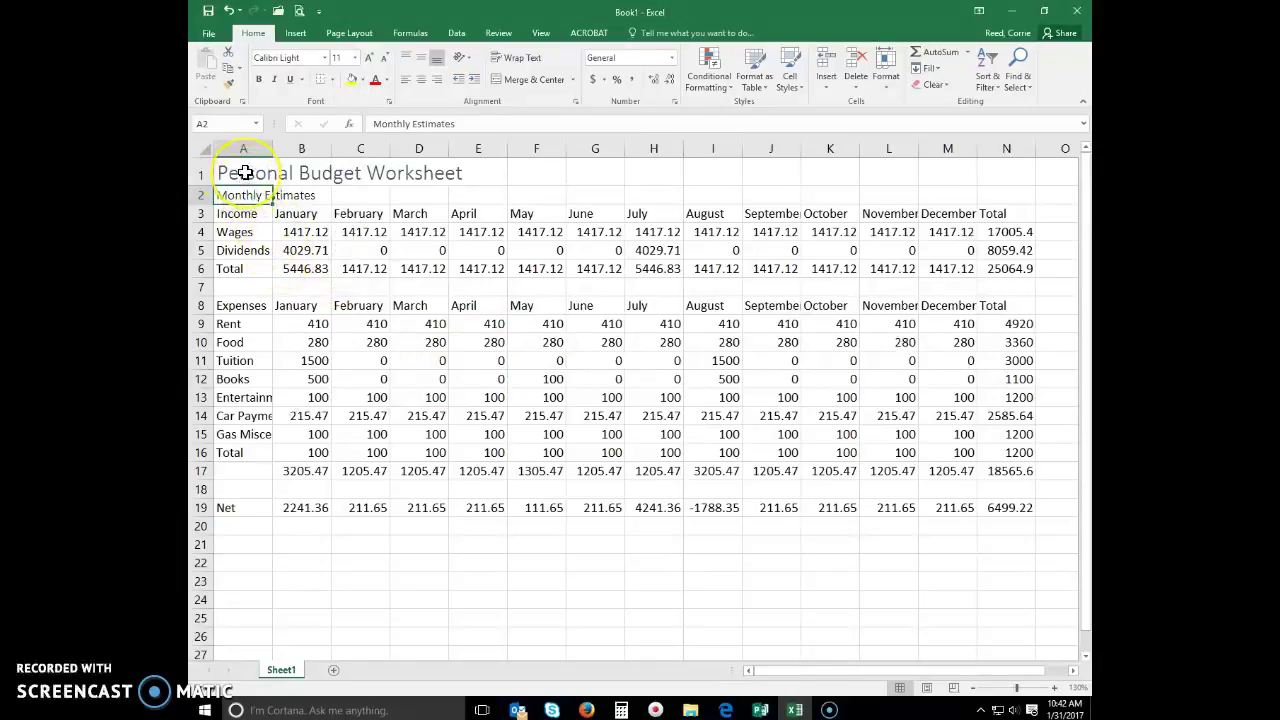
{"action": "left_click", "coordinate": [245, 172]}
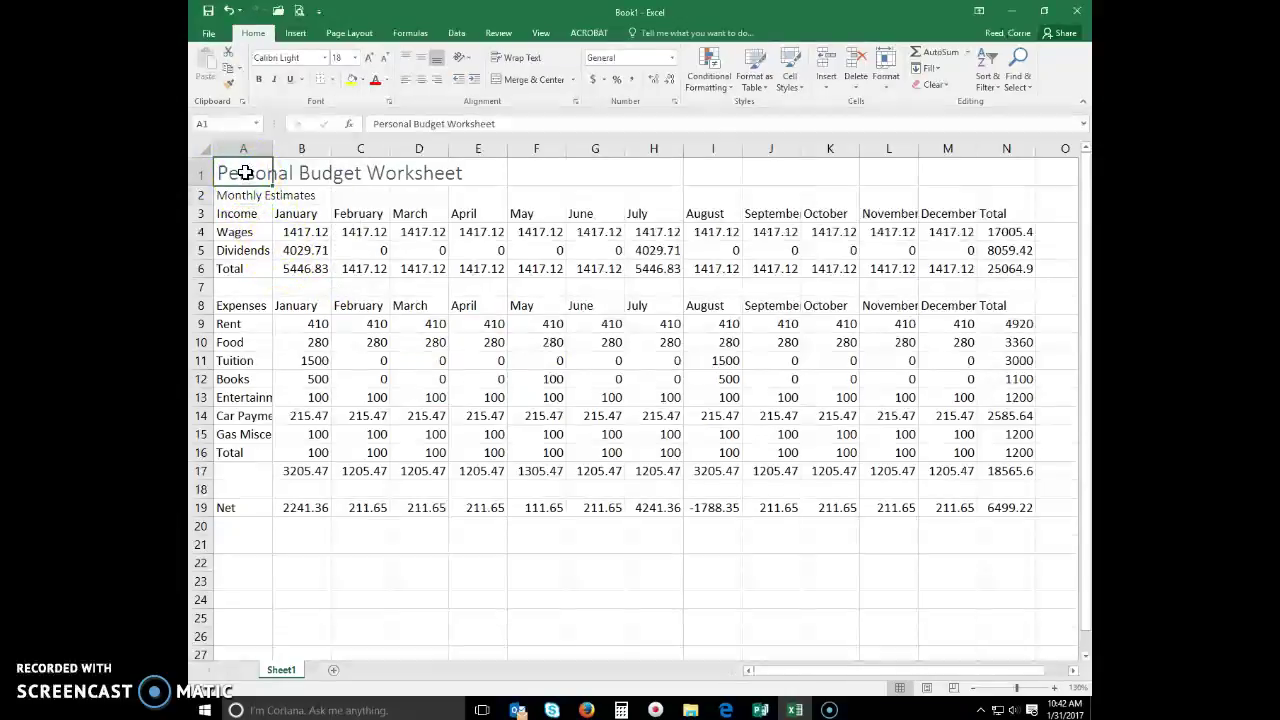
{"action": "left_click", "coordinate": [256, 80]}
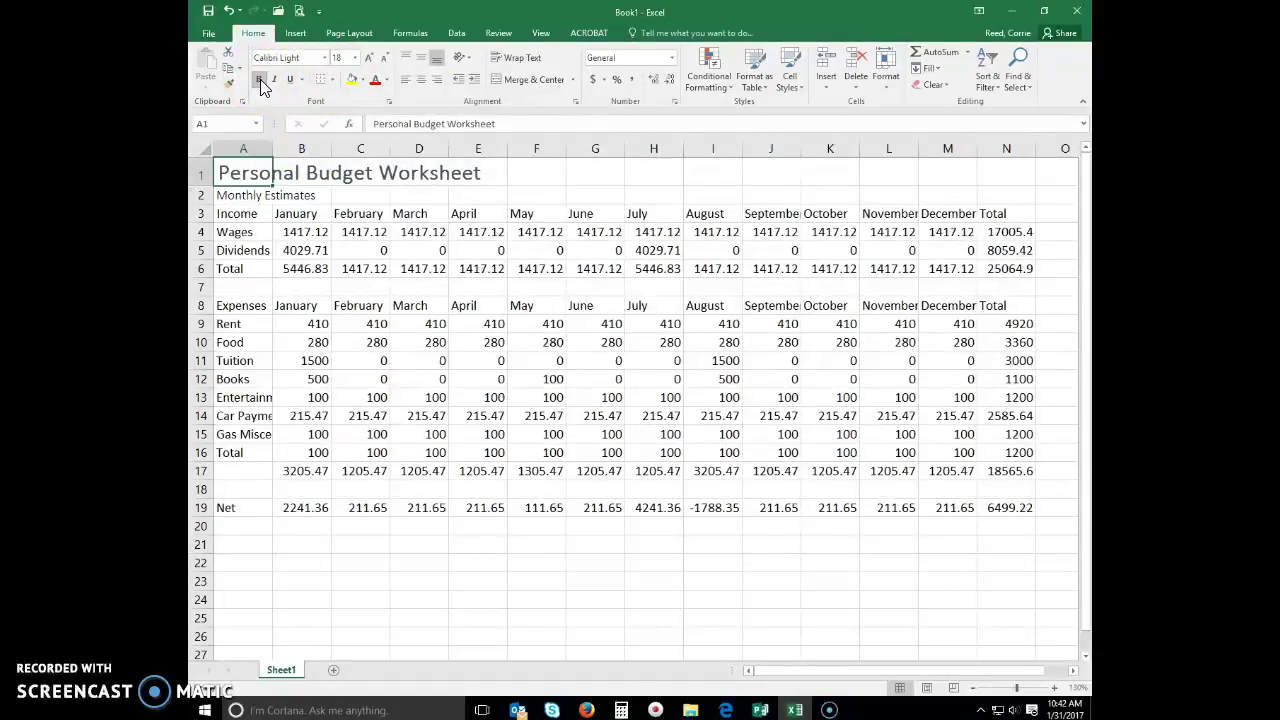
{"action": "left_click", "coordinate": [232, 195]}
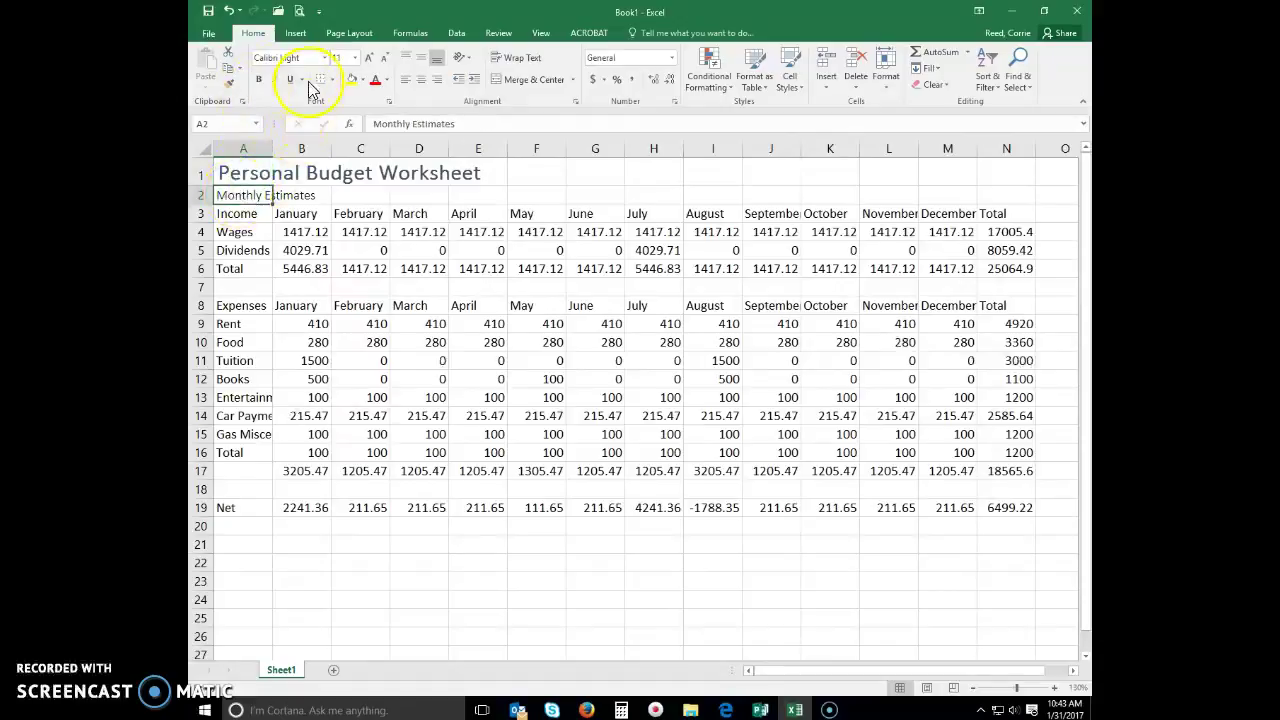
{"action": "left_click", "coordinate": [259, 81]}
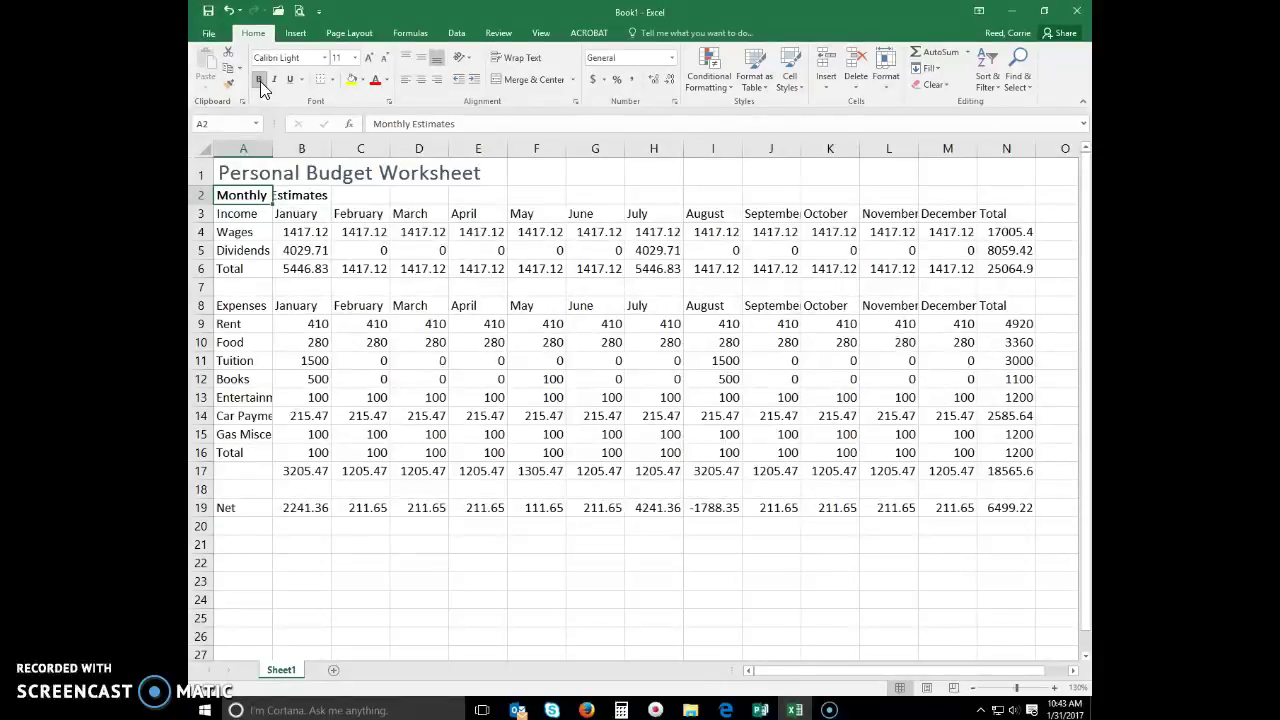
Step: Enlarge the Monthly Estimates subtitle from 11 to 14 point
{"action": "left_click", "coordinate": [356, 59]}
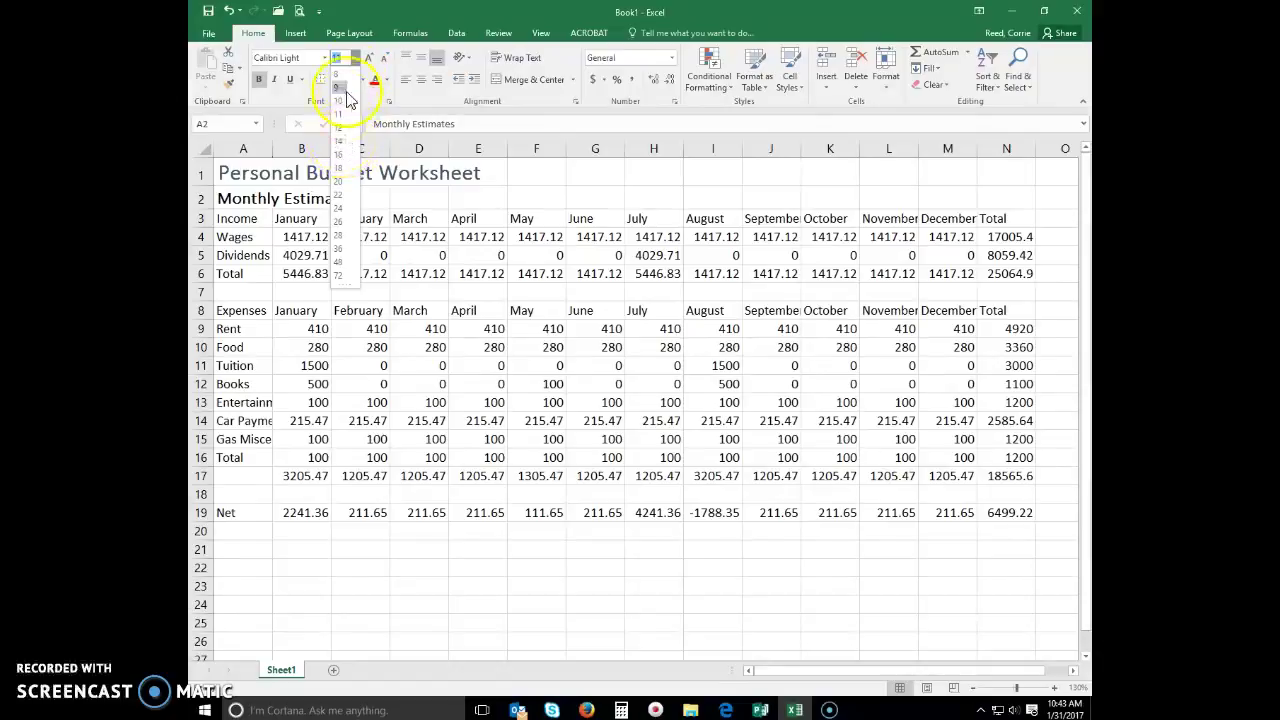
{"action": "left_click", "coordinate": [357, 60]}
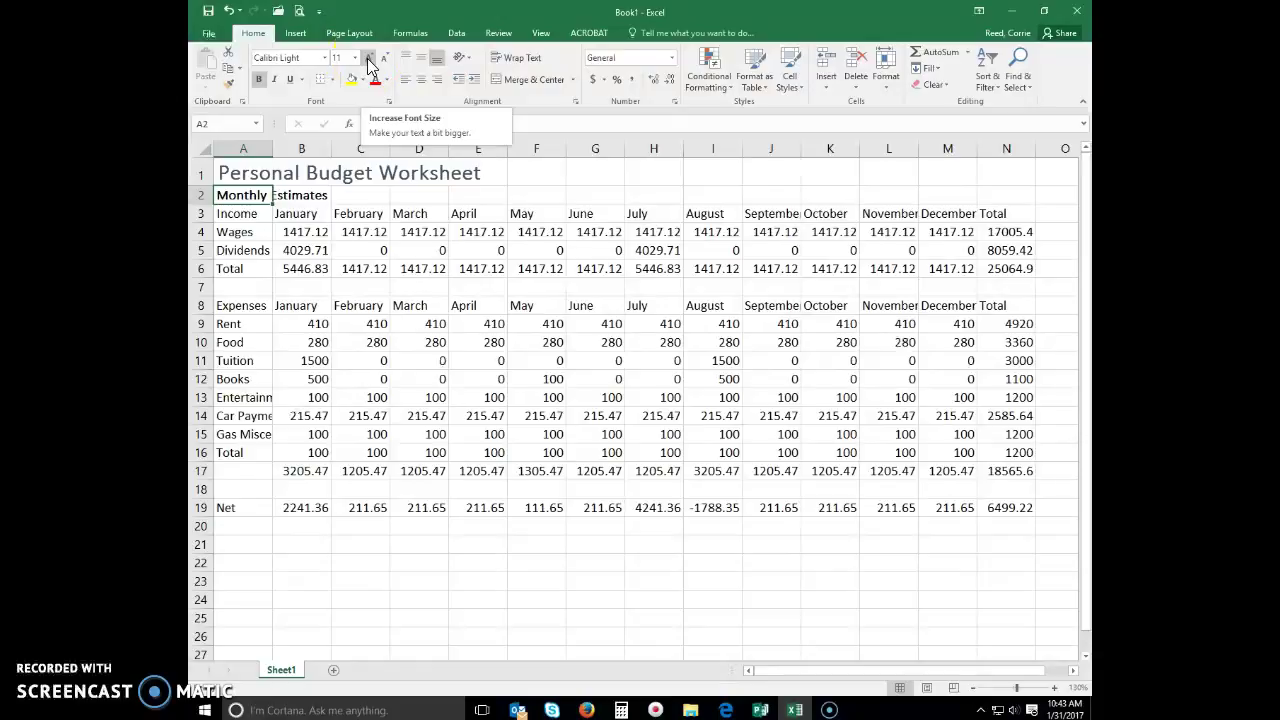
{"action": "left_click", "coordinate": [367, 58]}
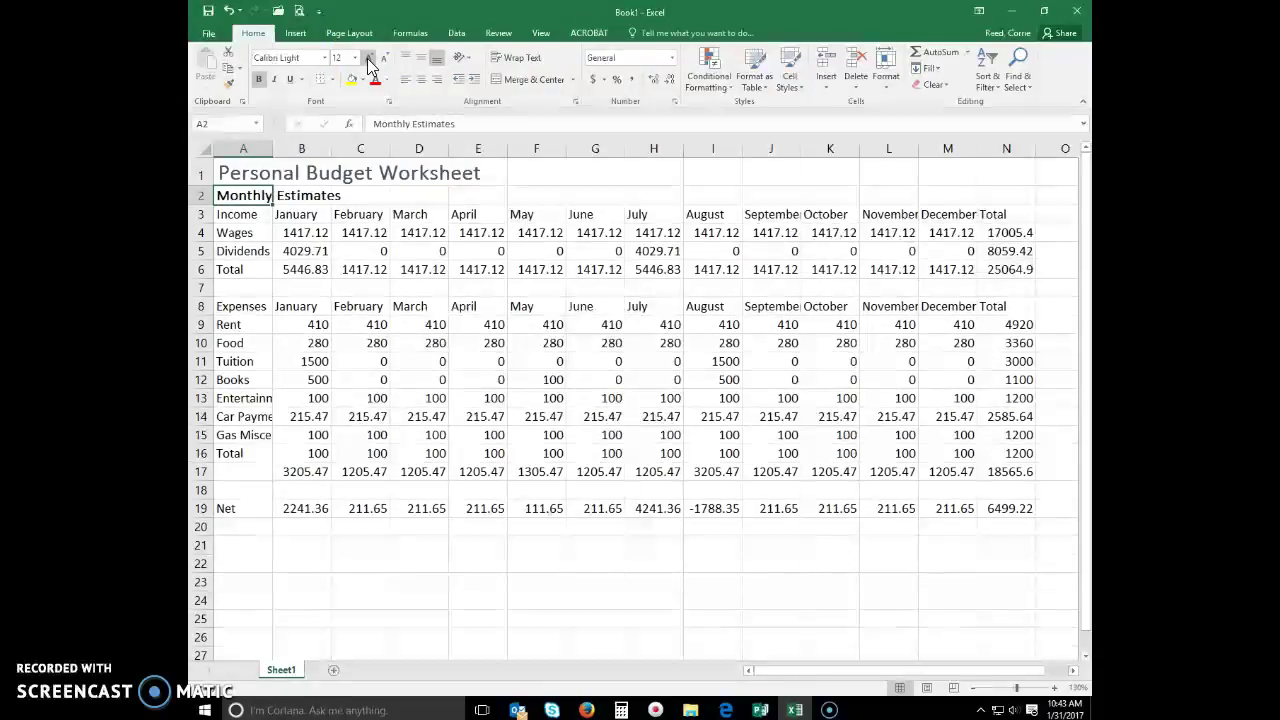
{"action": "left_click", "coordinate": [367, 58]}
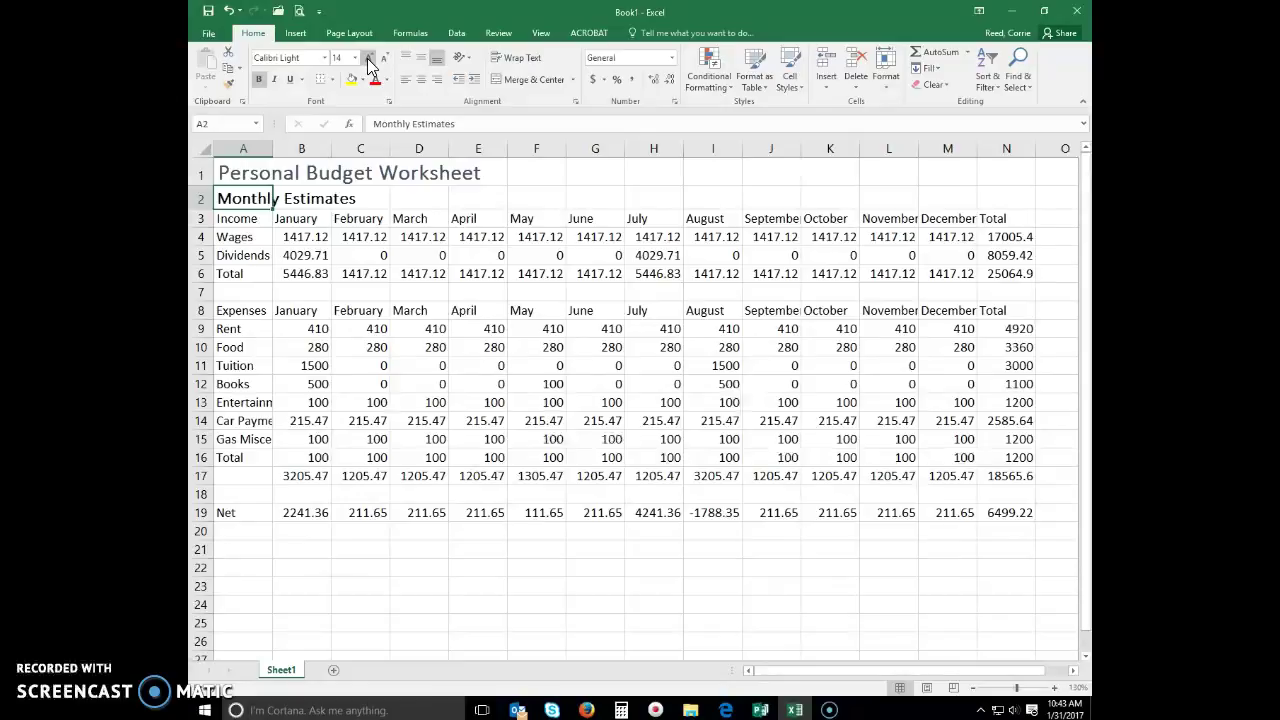
{"action": "left_click", "coordinate": [230, 176]}
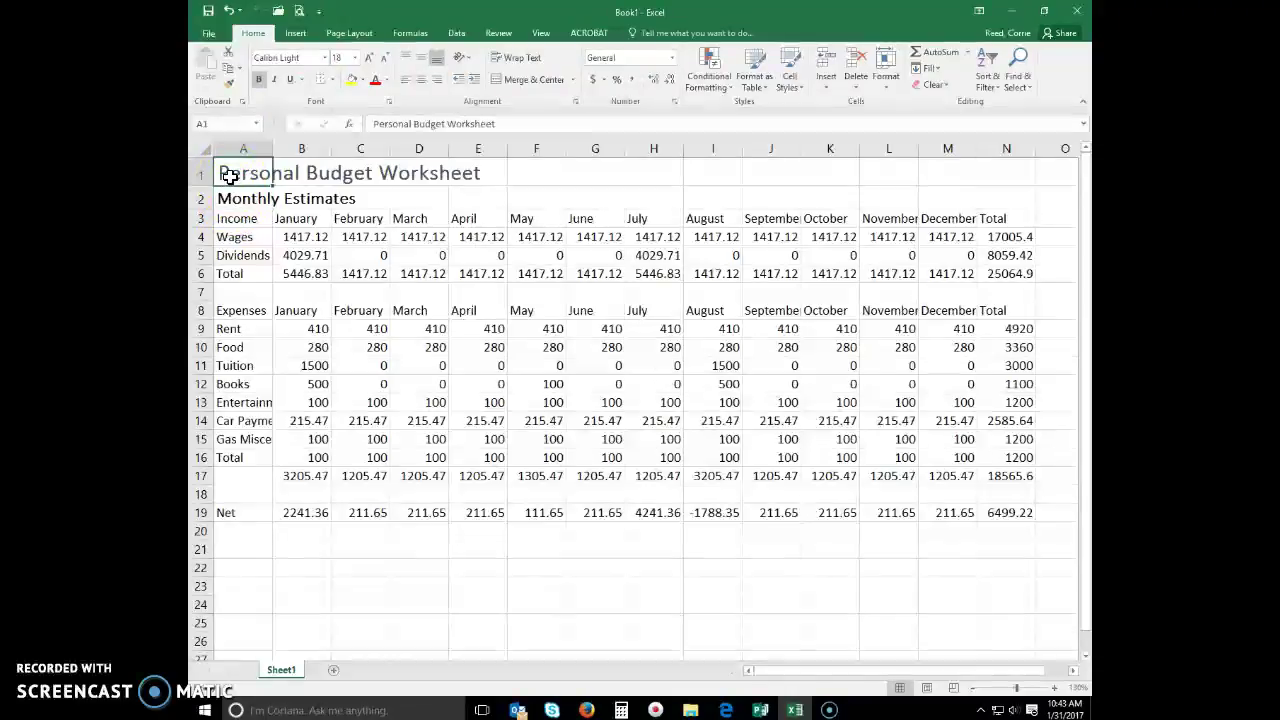
Step: Colour the A1 title and the A2 Monthly Estimates subtitle Orange, Accent 2
{"action": "left_click", "coordinate": [386, 80]}
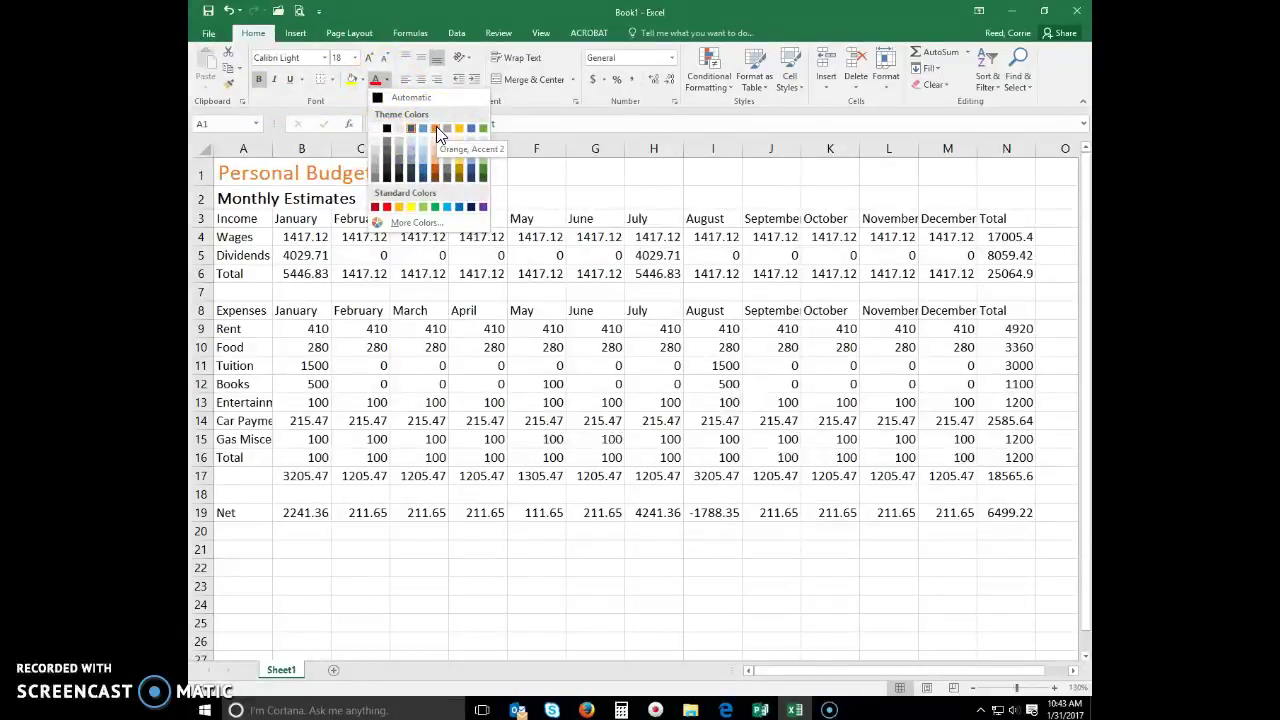
{"action": "left_click", "coordinate": [436, 128]}
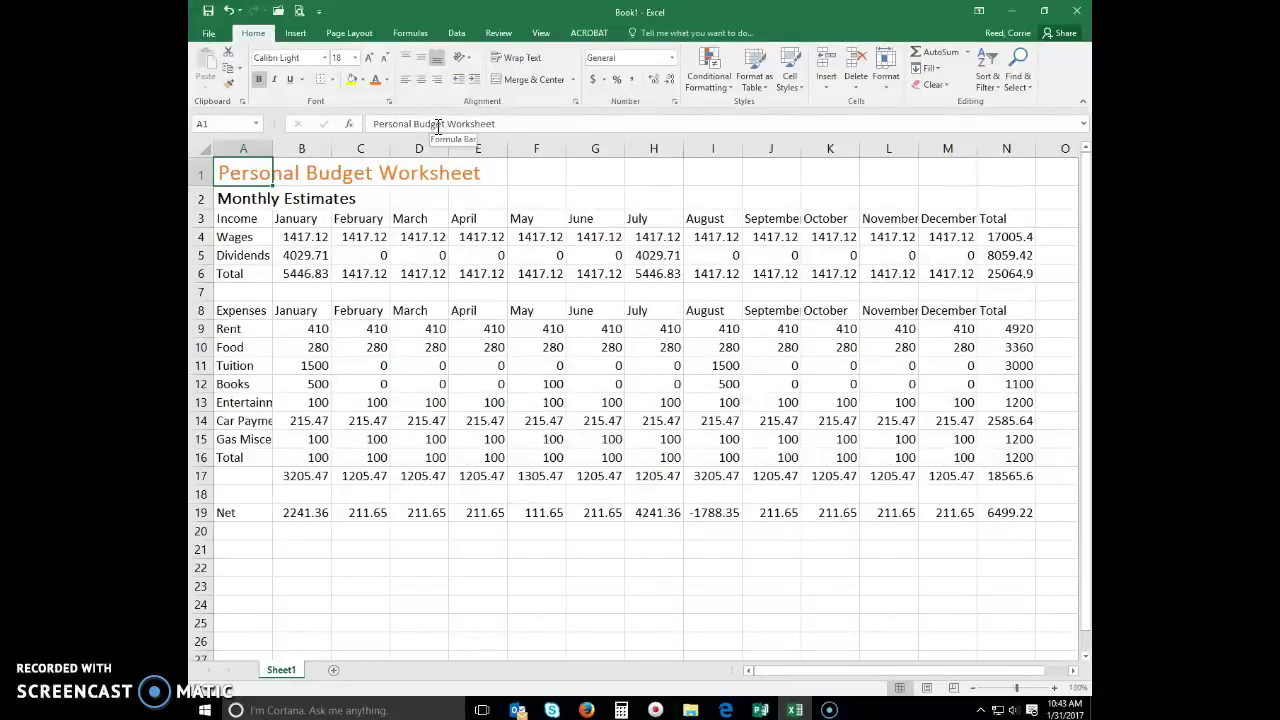
{"action": "left_click", "coordinate": [255, 199]}
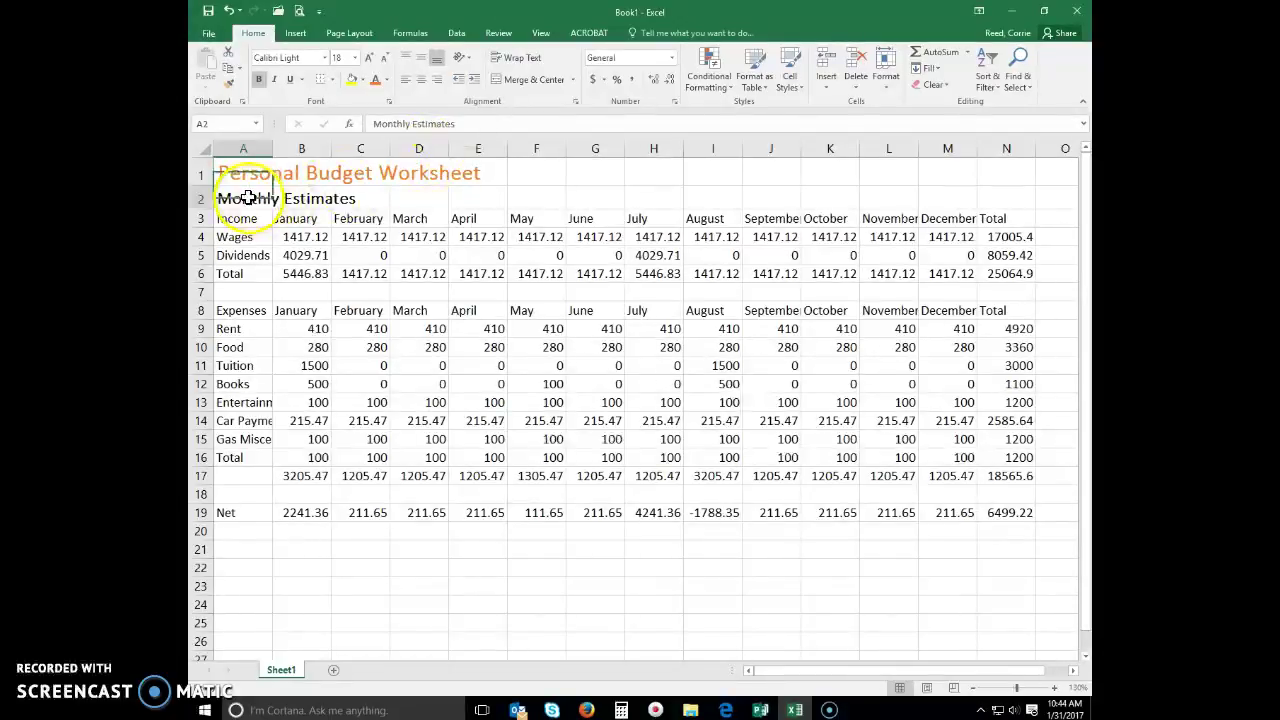
{"action": "left_click", "coordinate": [374, 81]}
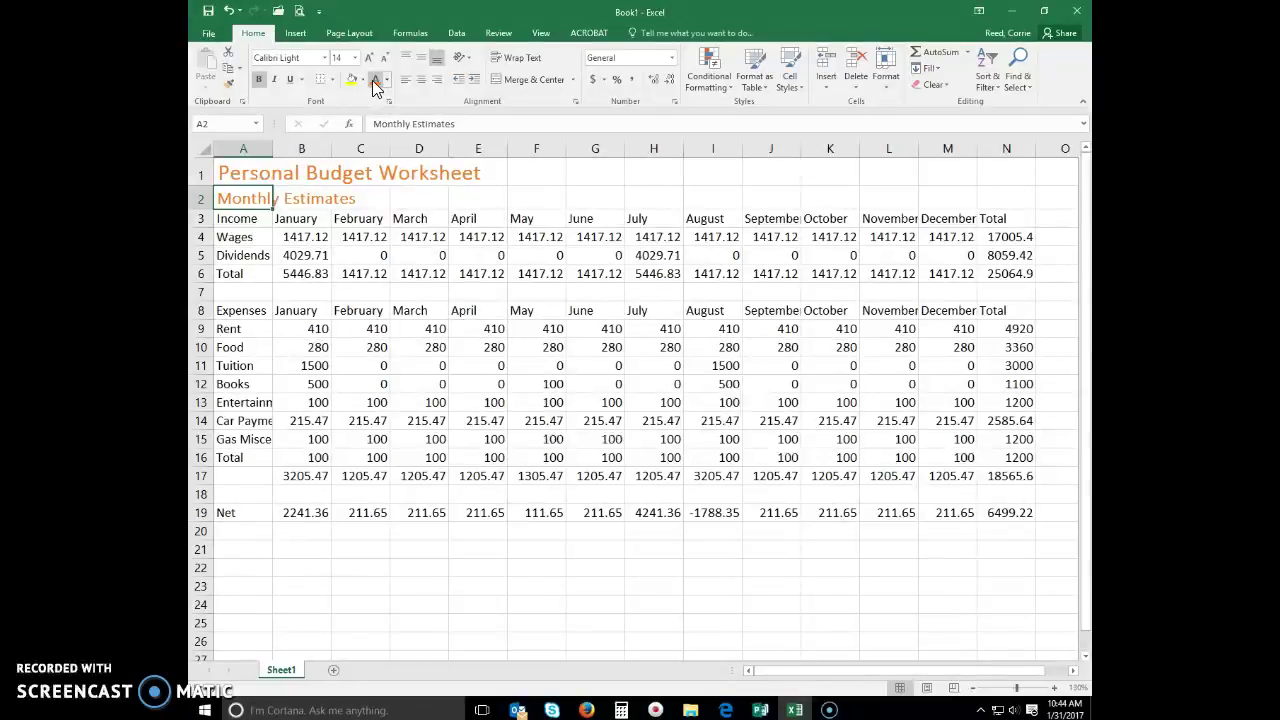
{"action": "left_click", "coordinate": [244, 177]}
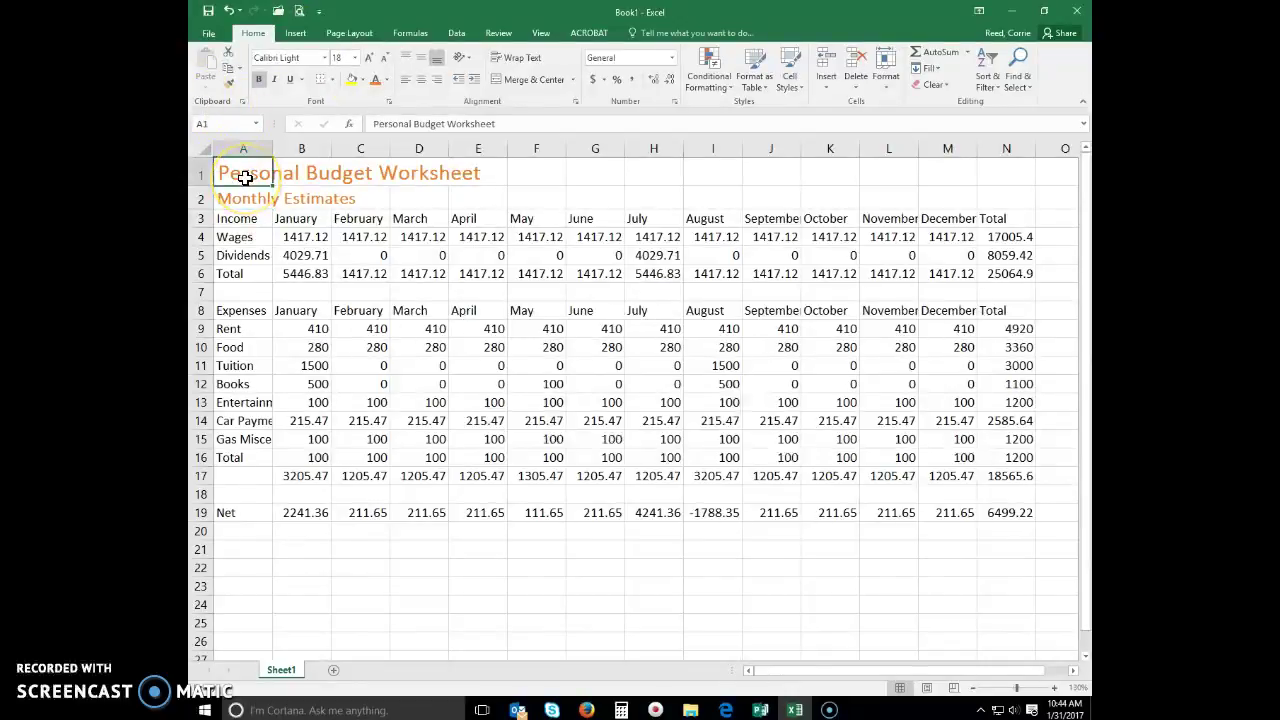
{"action": "left_click", "coordinate": [308, 173]}
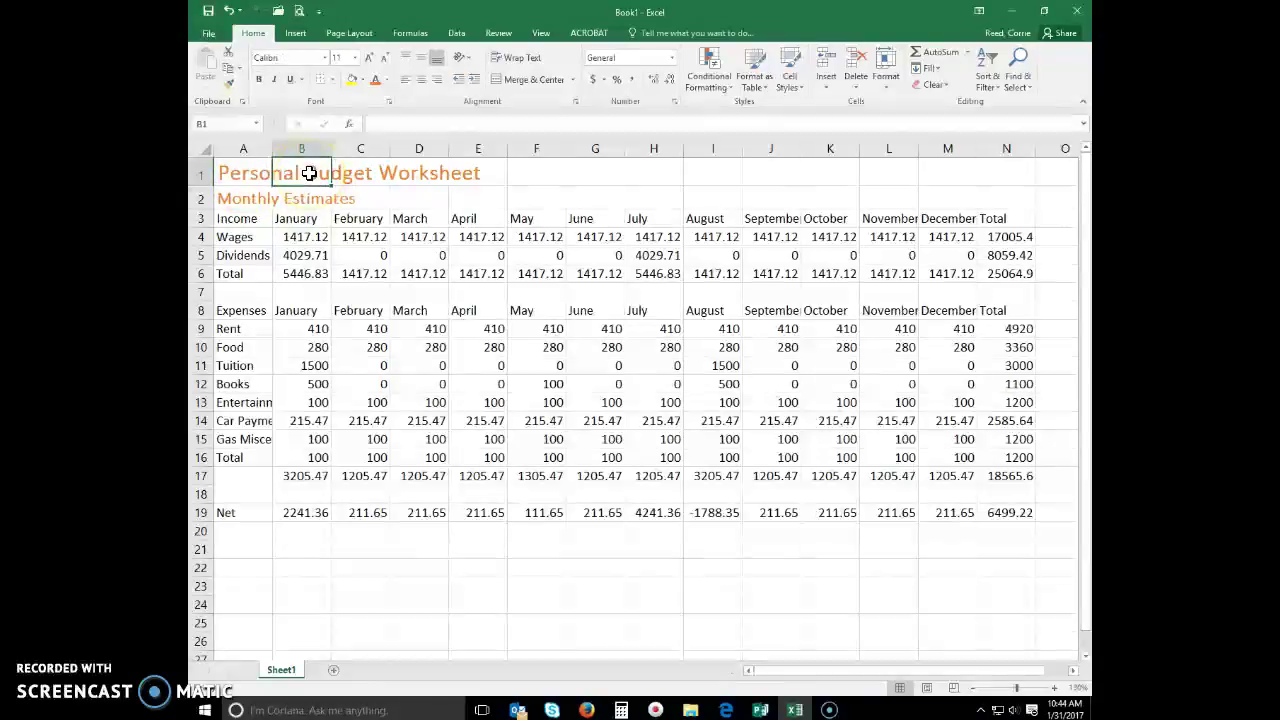
{"action": "type", "text": "15155"}
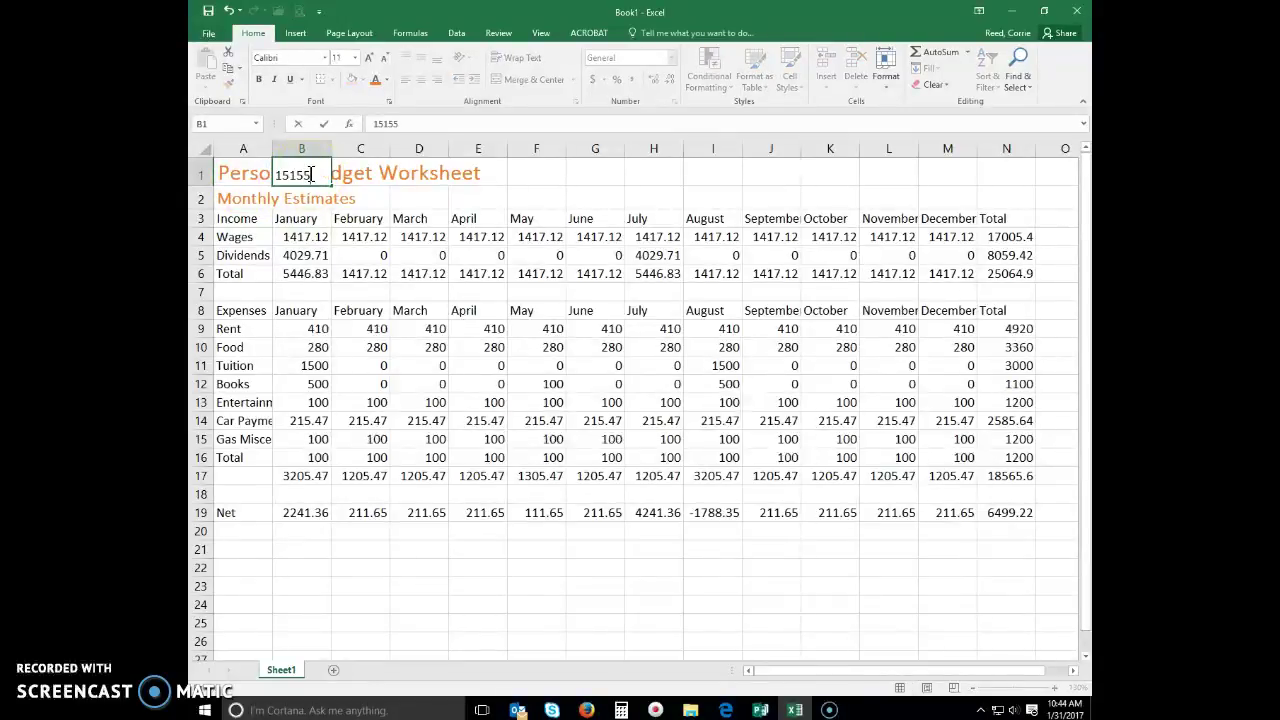
{"action": "left_click", "coordinate": [400, 277]}
{"action": "left_click", "coordinate": [309, 174]}
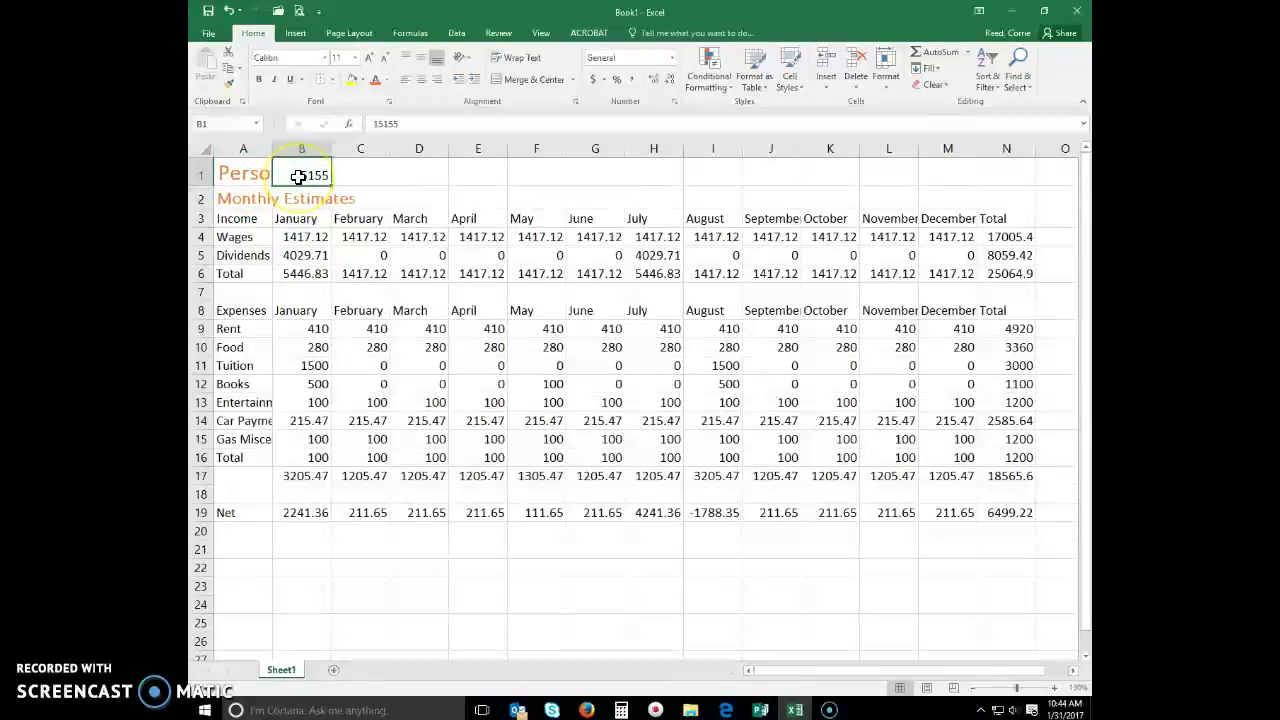
{"action": "key", "text": "Delete"}
{"action": "left_click", "coordinate": [230, 172]}
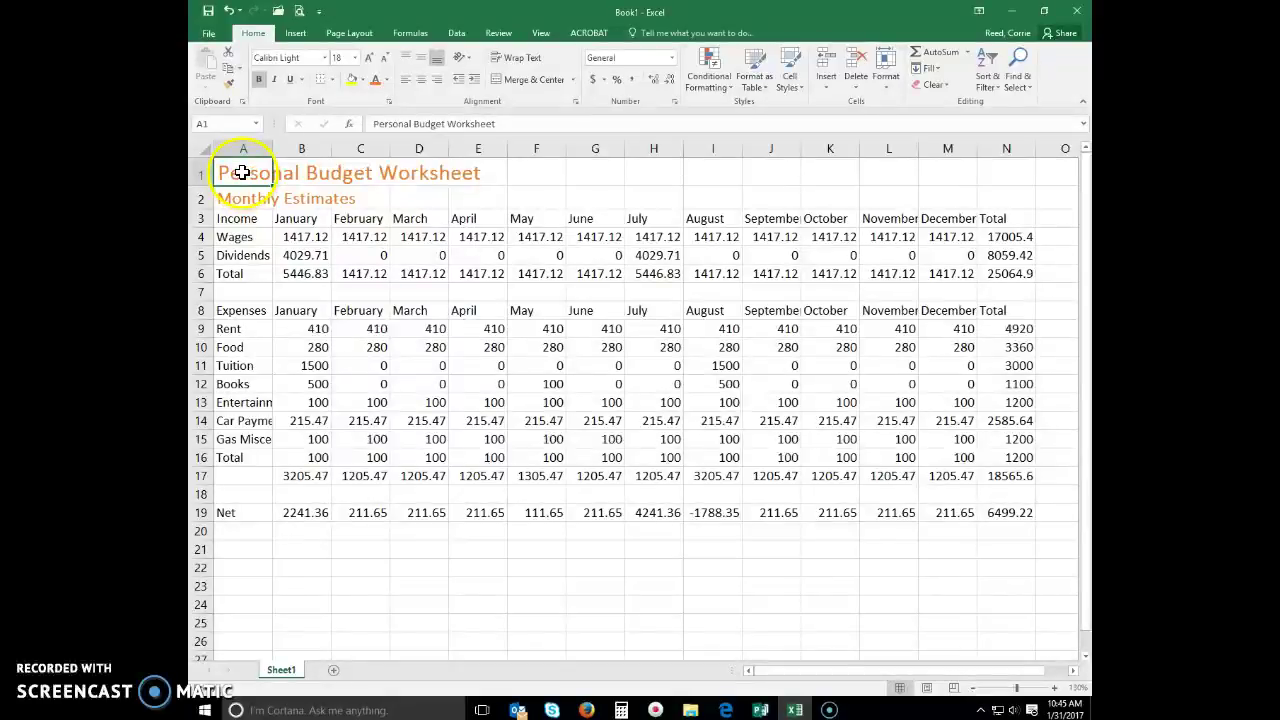
Step: Merge and centre A1:N1 so the Personal Budget Worksheet title spans columns A through N
{"action": "left_click_drag", "start_coordinate": [242, 172], "coordinate": [1001, 171]}
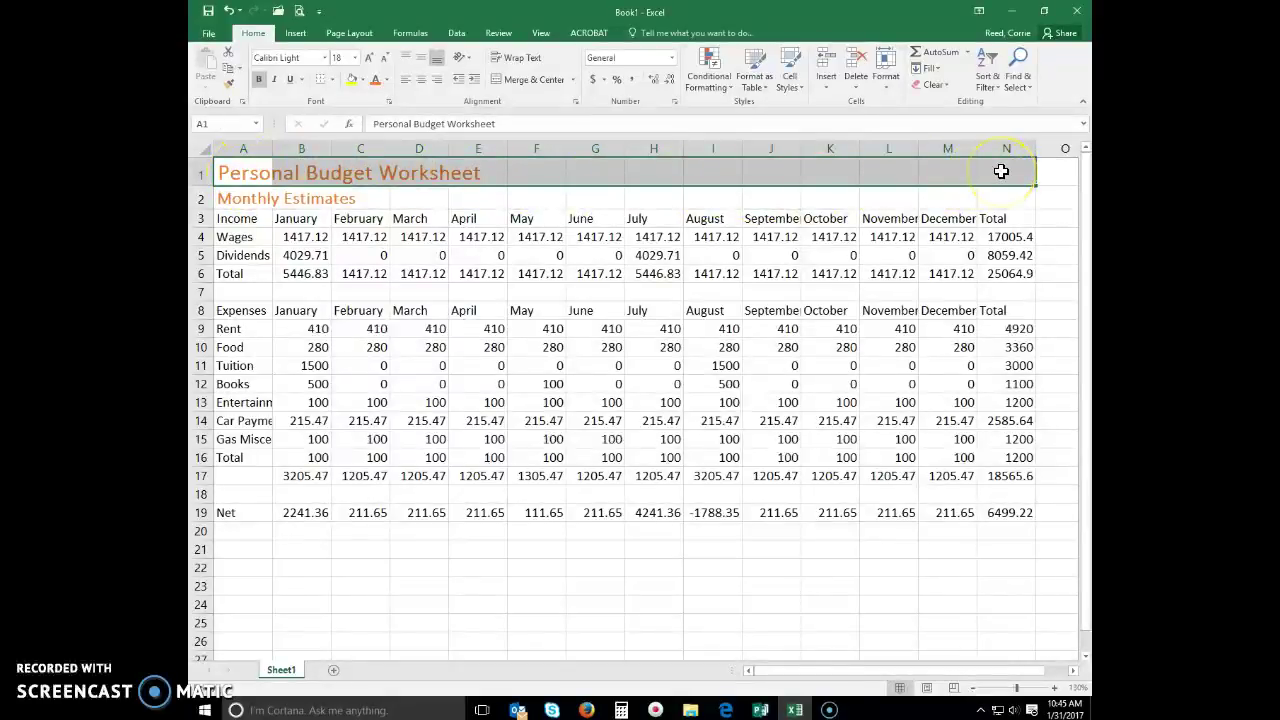
{"action": "left_click", "coordinate": [521, 81]}
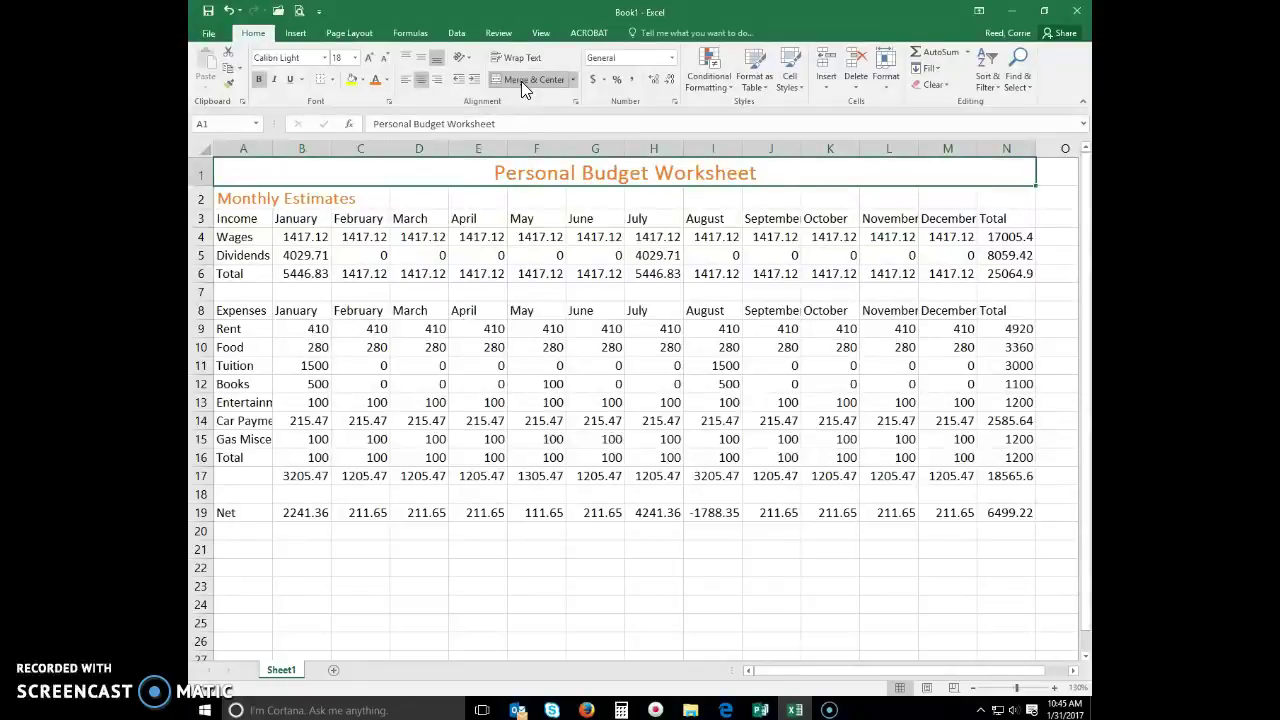
{"action": "left_click", "coordinate": [528, 237]}
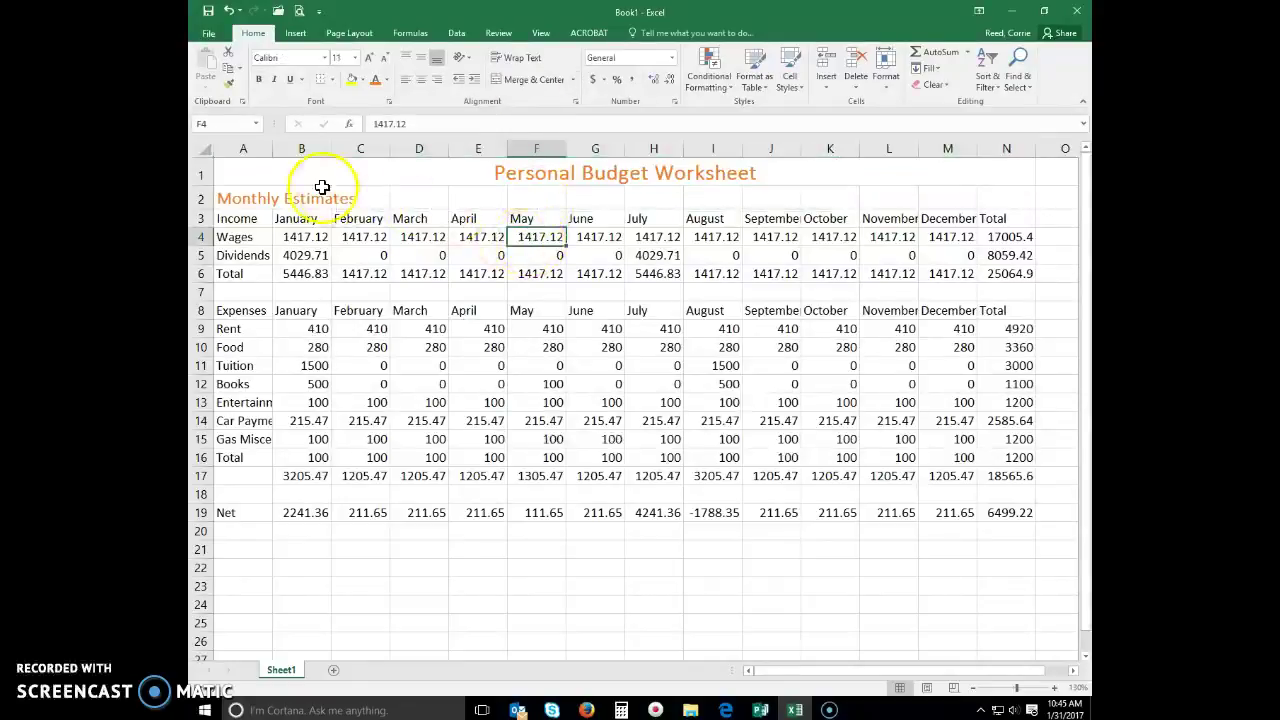
{"action": "left_click", "coordinate": [250, 174]}
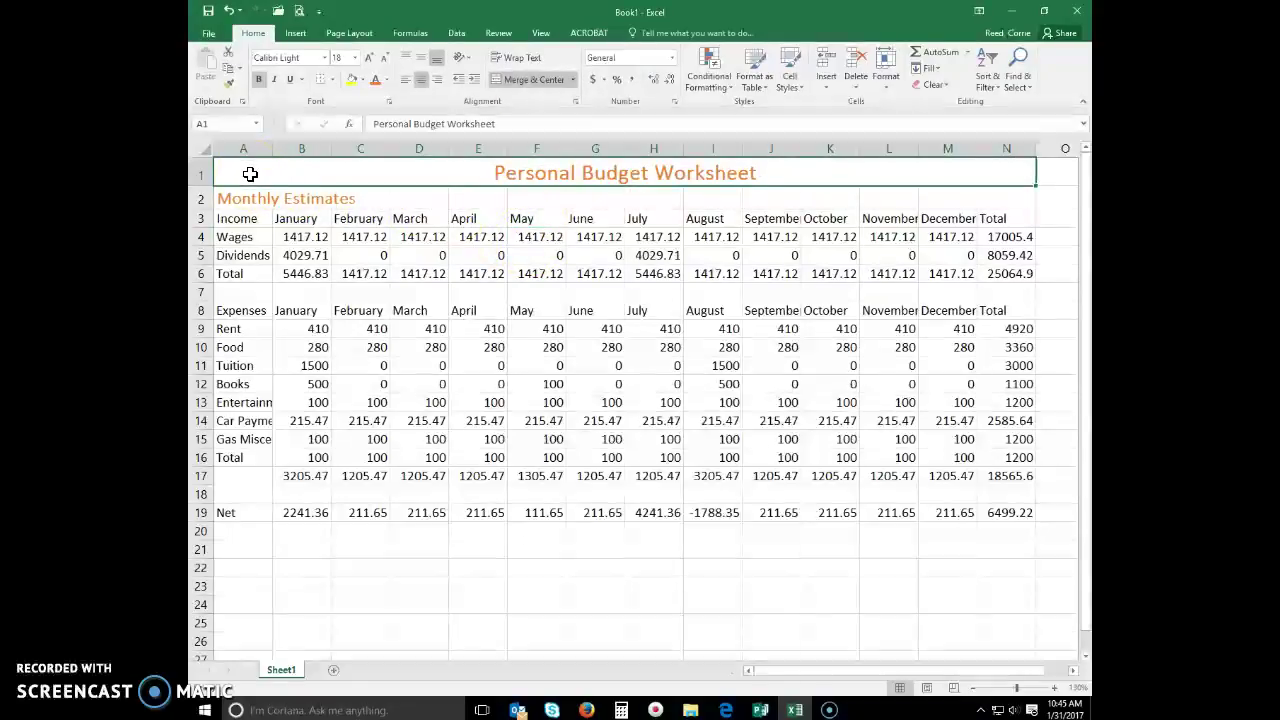
{"action": "left_click", "coordinate": [306, 285]}
{"action": "left_click", "coordinate": [305, 172]}
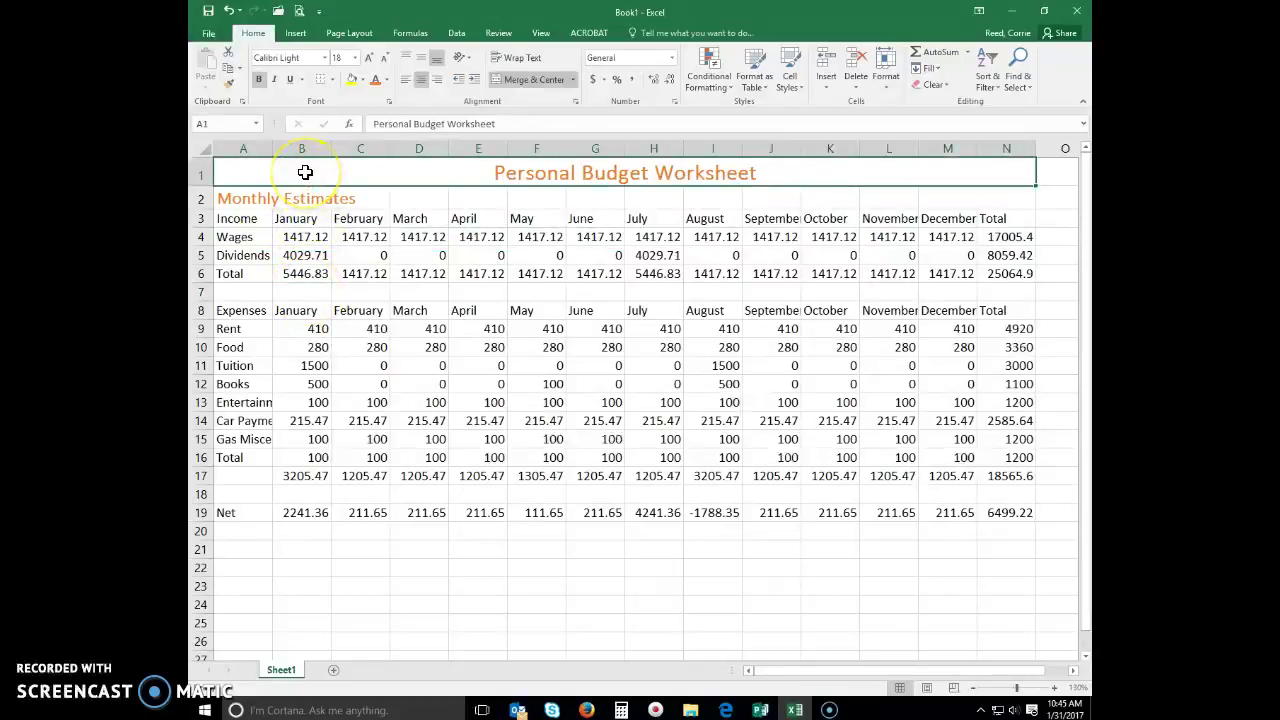
{"action": "left_click_drag", "start_coordinate": [490, 172], "coordinate": [755, 176]}
{"action": "left_click", "coordinate": [372, 286]}
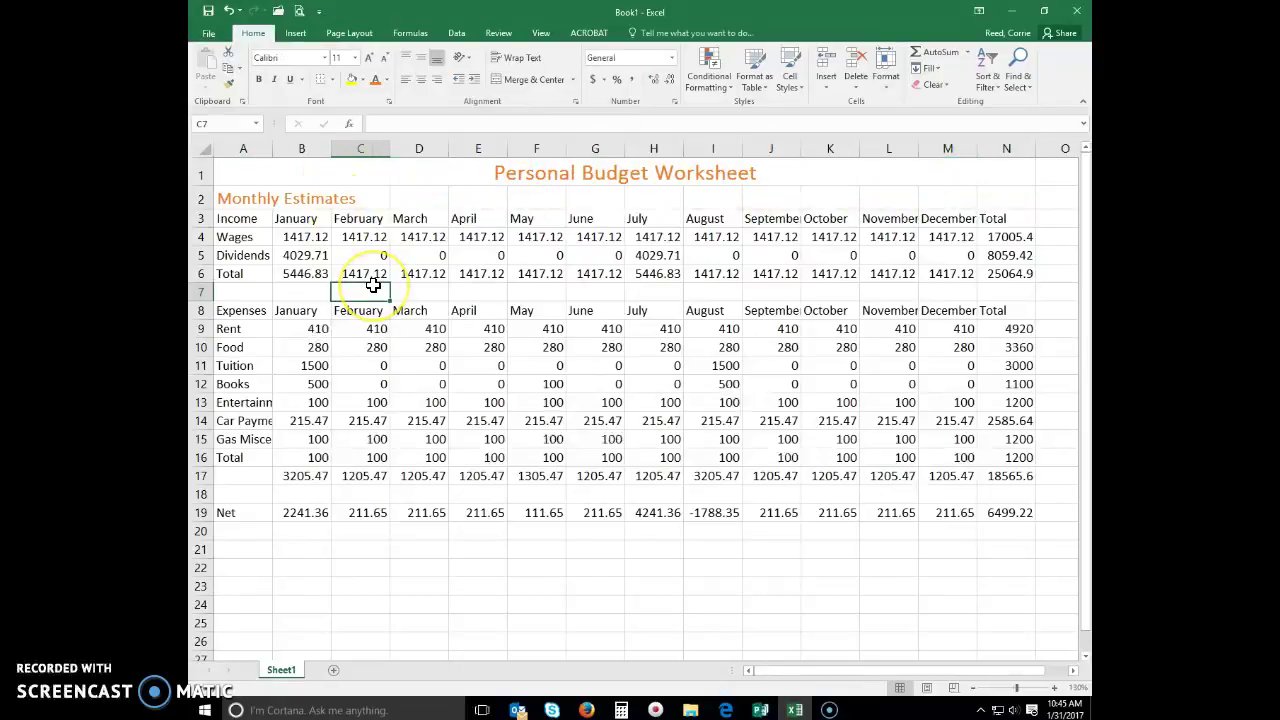
{"action": "left_click", "coordinate": [248, 199]}
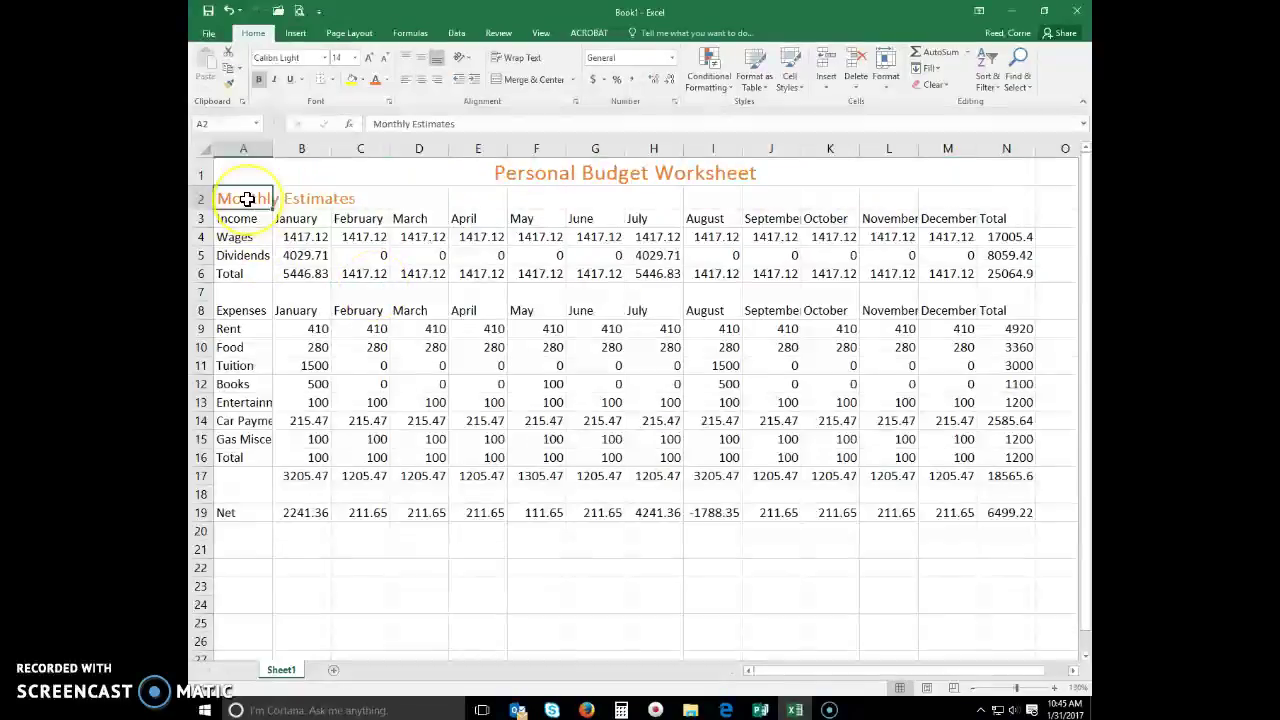
{"action": "left_click", "coordinate": [263, 195]}
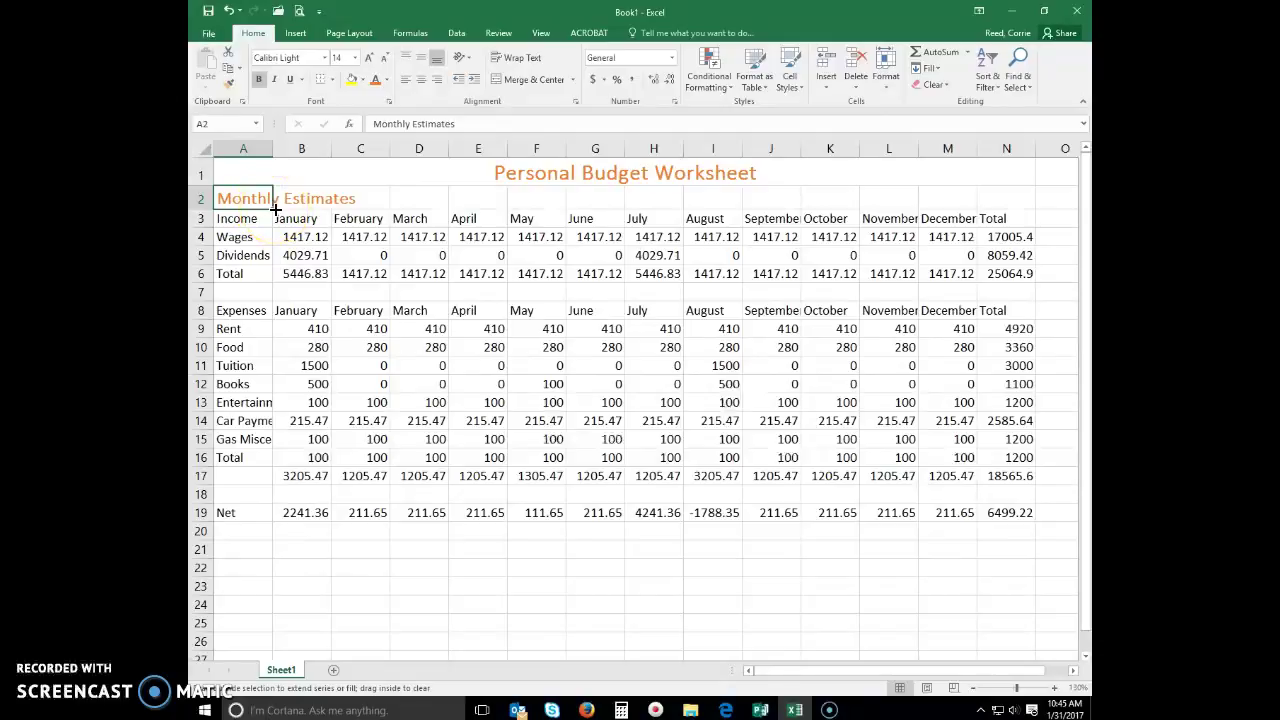
{"action": "left_click_drag", "start_coordinate": [274, 209], "coordinate": [1030, 215]}
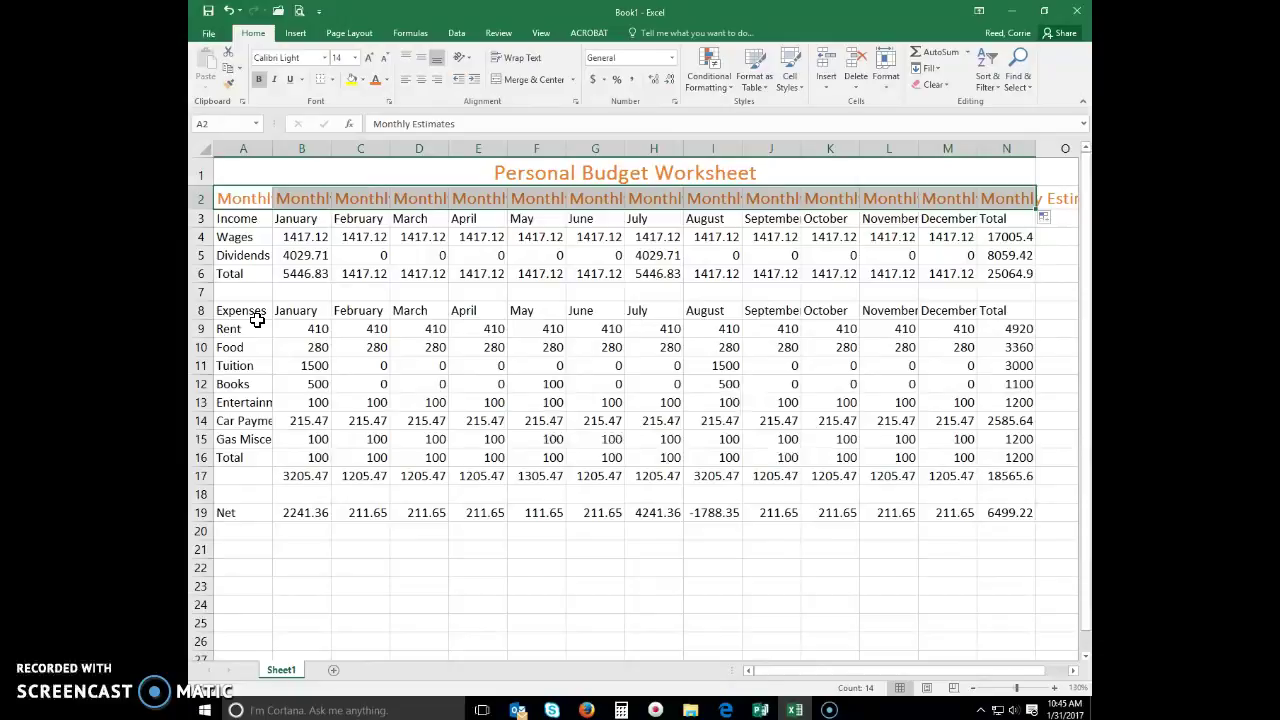
{"action": "left_click", "coordinate": [1073, 663]}
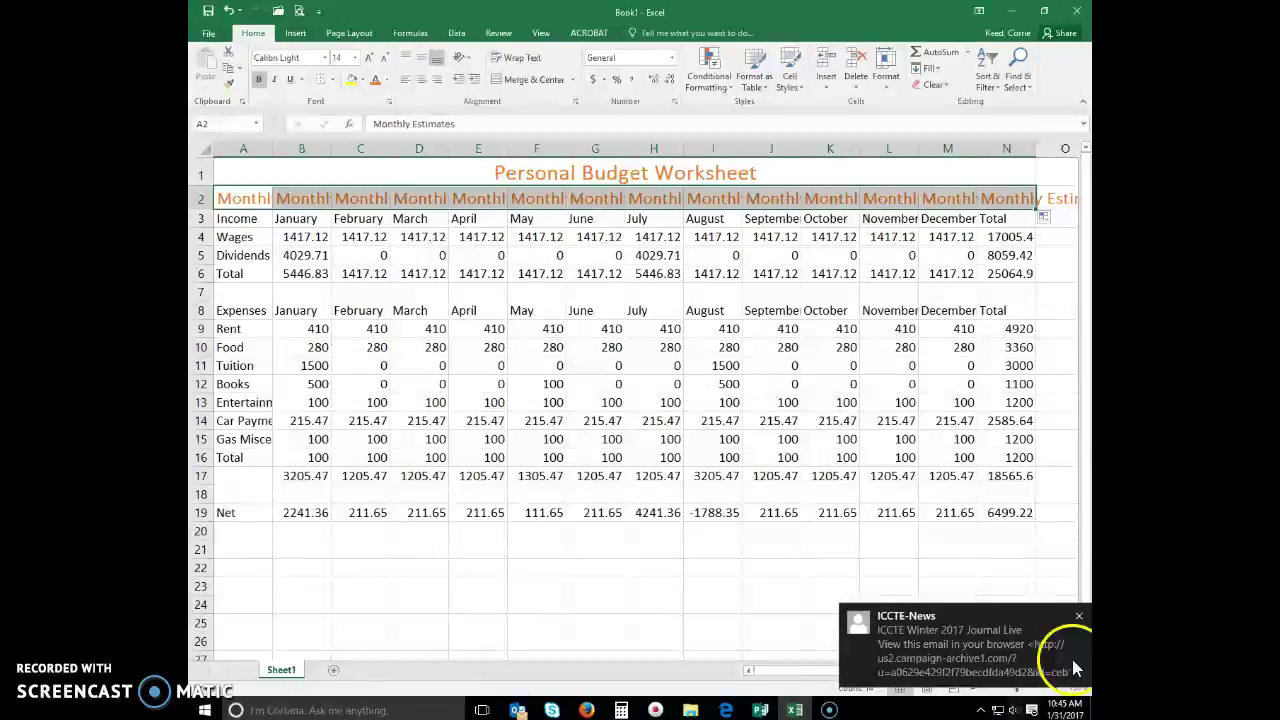
{"action": "left_click", "coordinate": [1079, 615]}
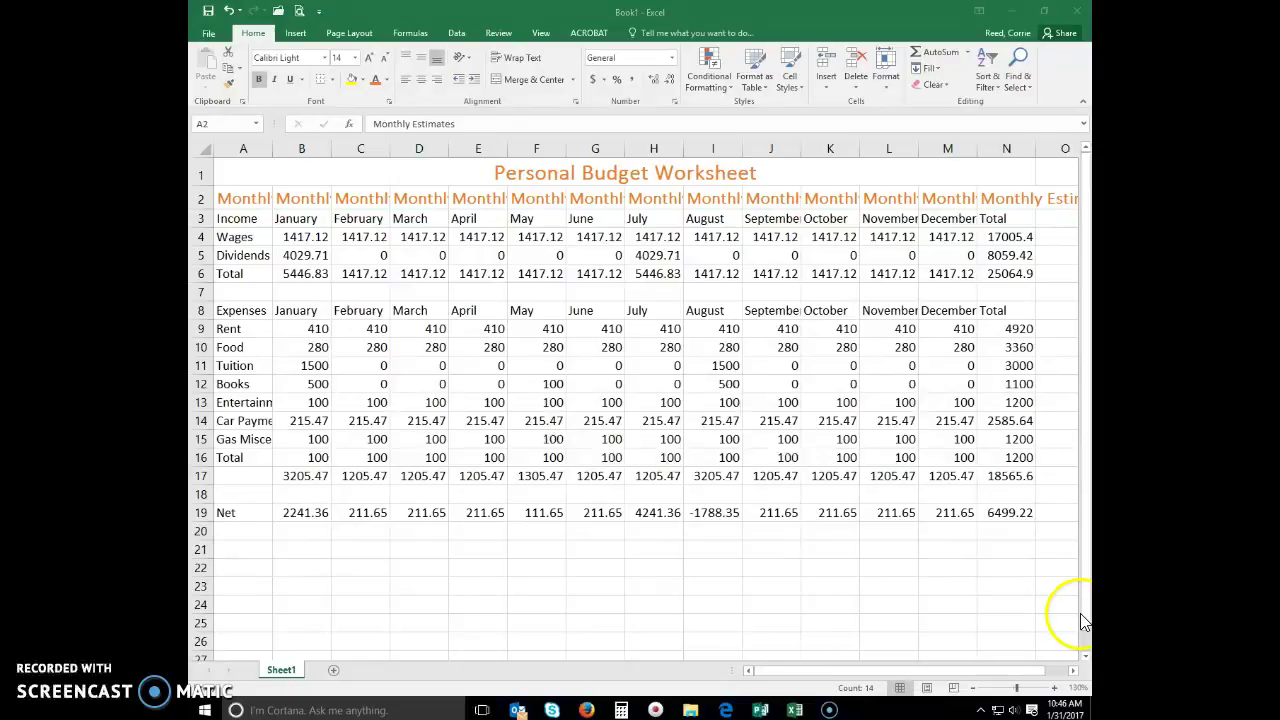
{"action": "left_click", "coordinate": [368, 228]}
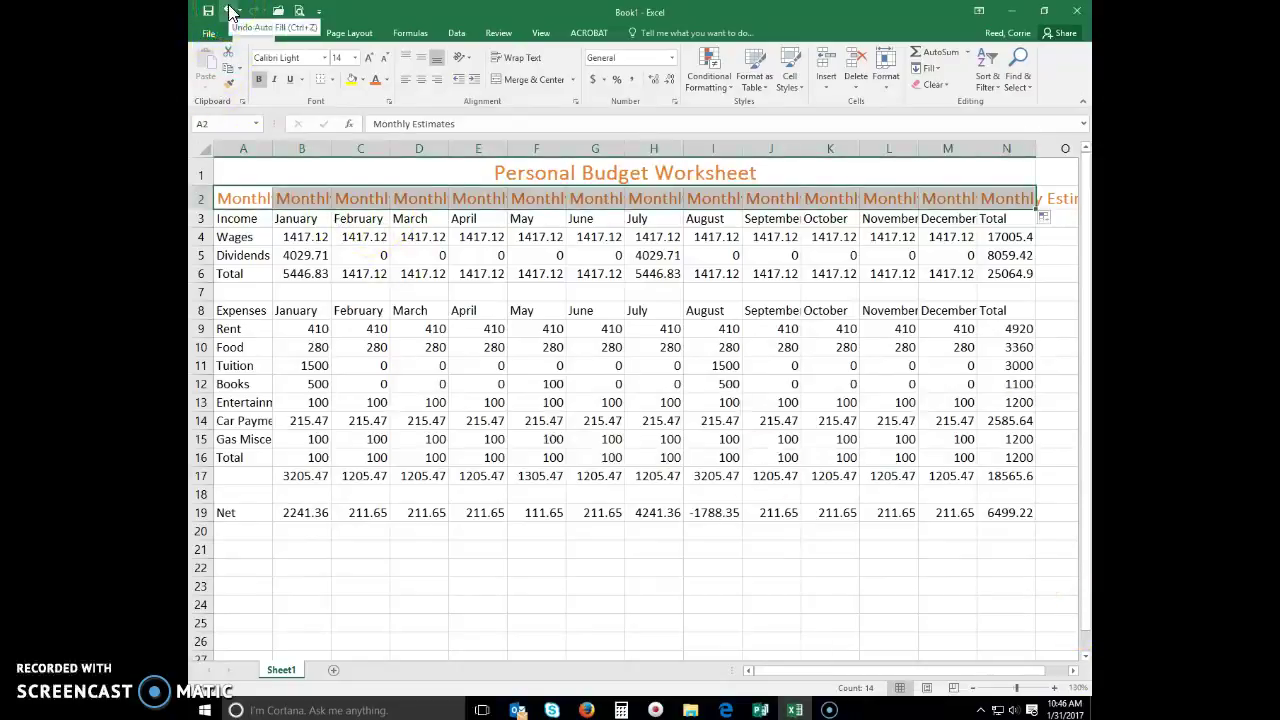
{"action": "left_click", "coordinate": [229, 12]}
{"action": "left_click", "coordinate": [329, 287]}
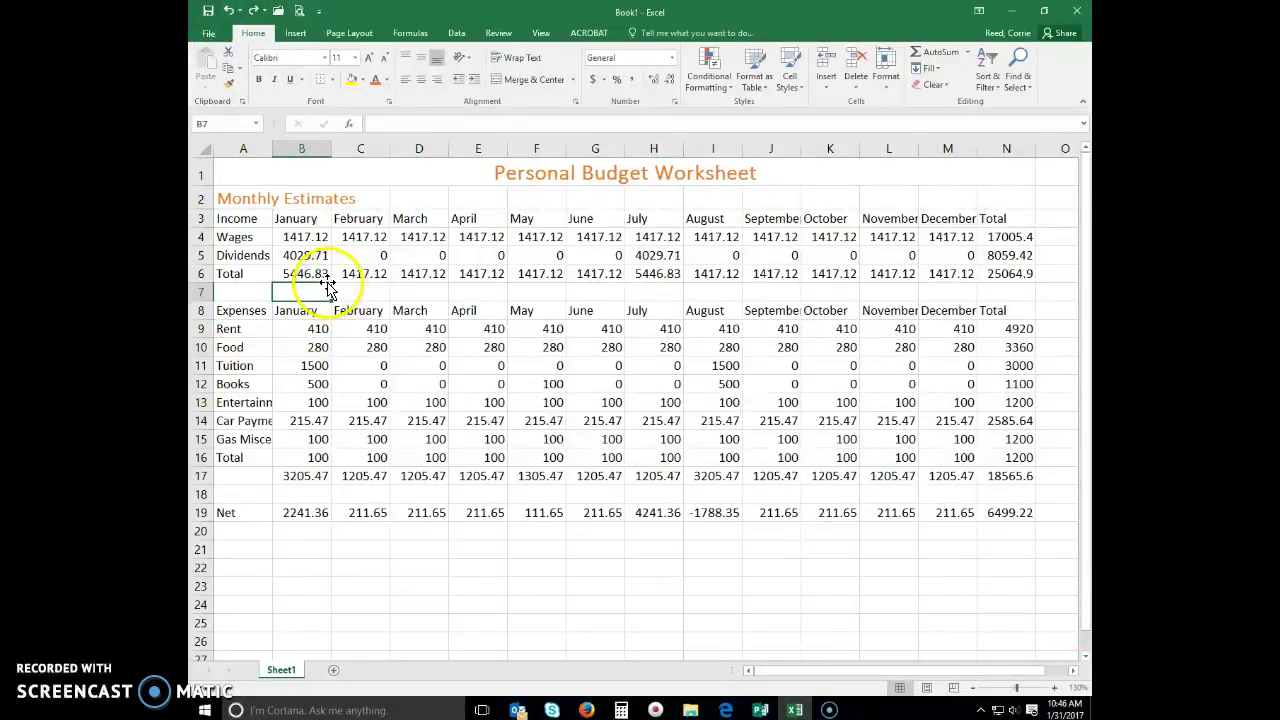
Step: Try merging row 2 across A2:N2 and then A2:C2, undoing each attempt
{"action": "left_click", "coordinate": [249, 199]}
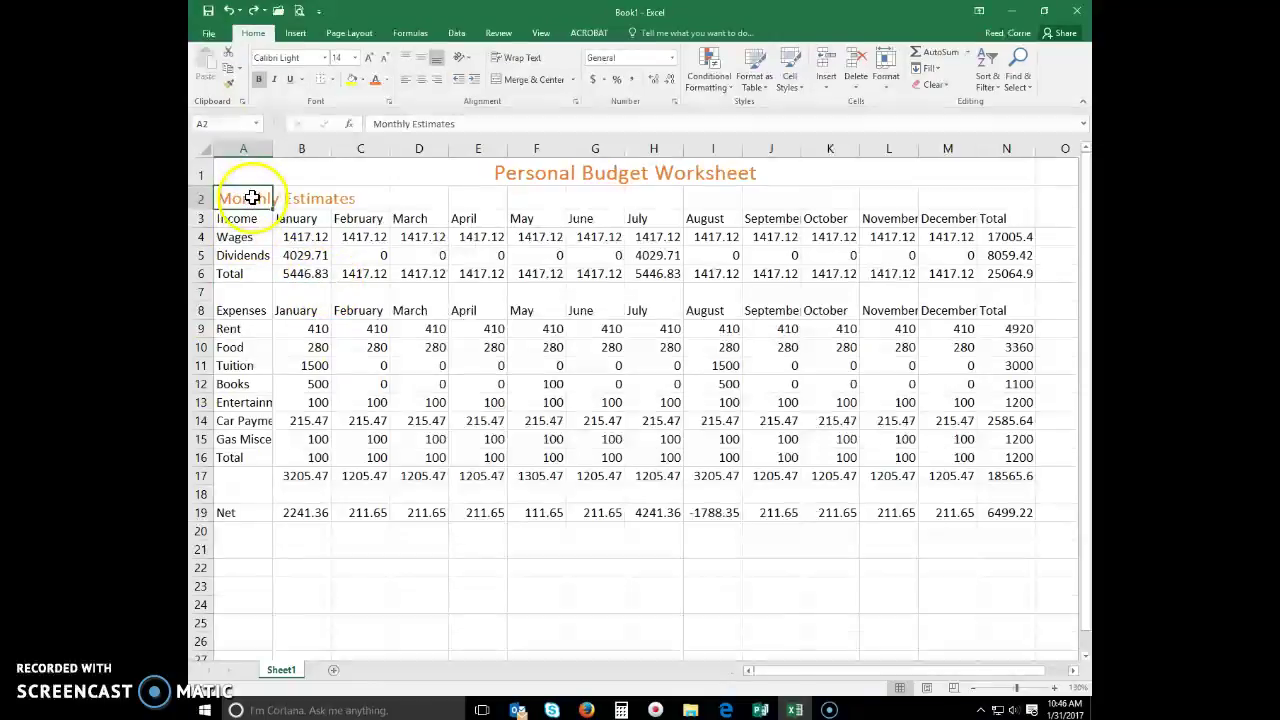
{"action": "left_click_drag", "start_coordinate": [329, 199], "coordinate": [991, 199]}
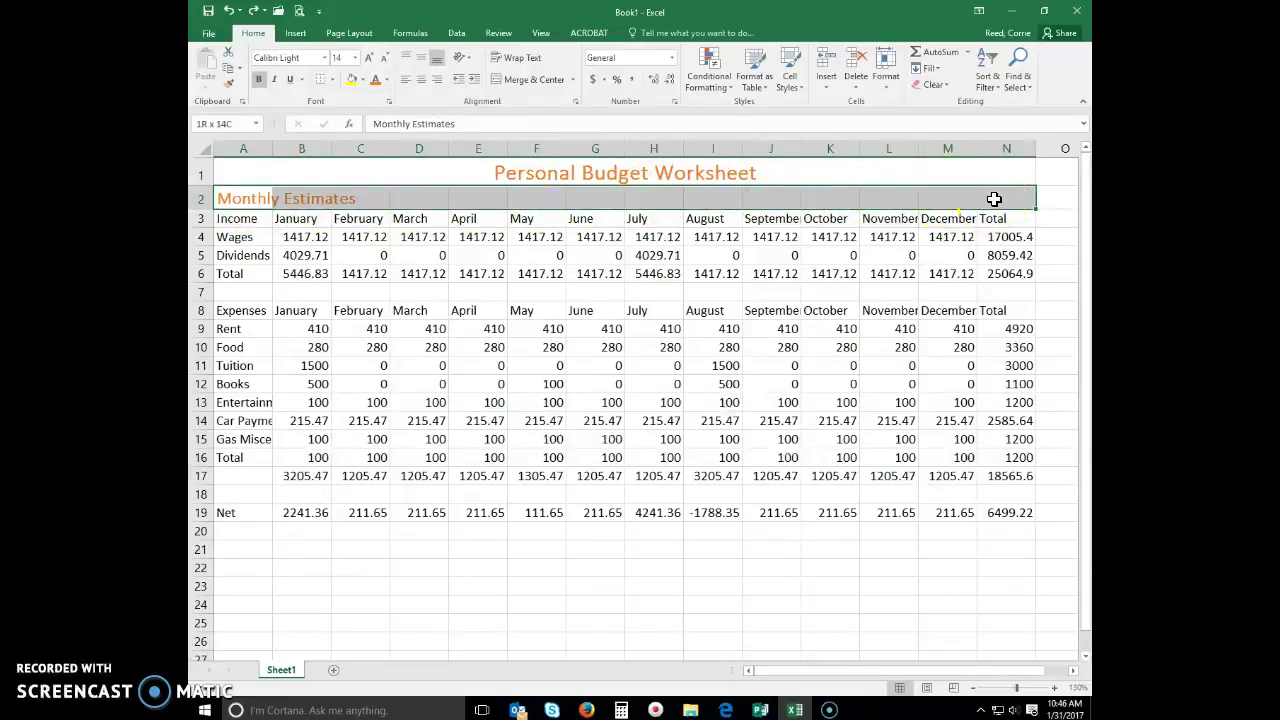
{"action": "left_click", "coordinate": [538, 84]}
{"action": "left_click", "coordinate": [538, 82]}
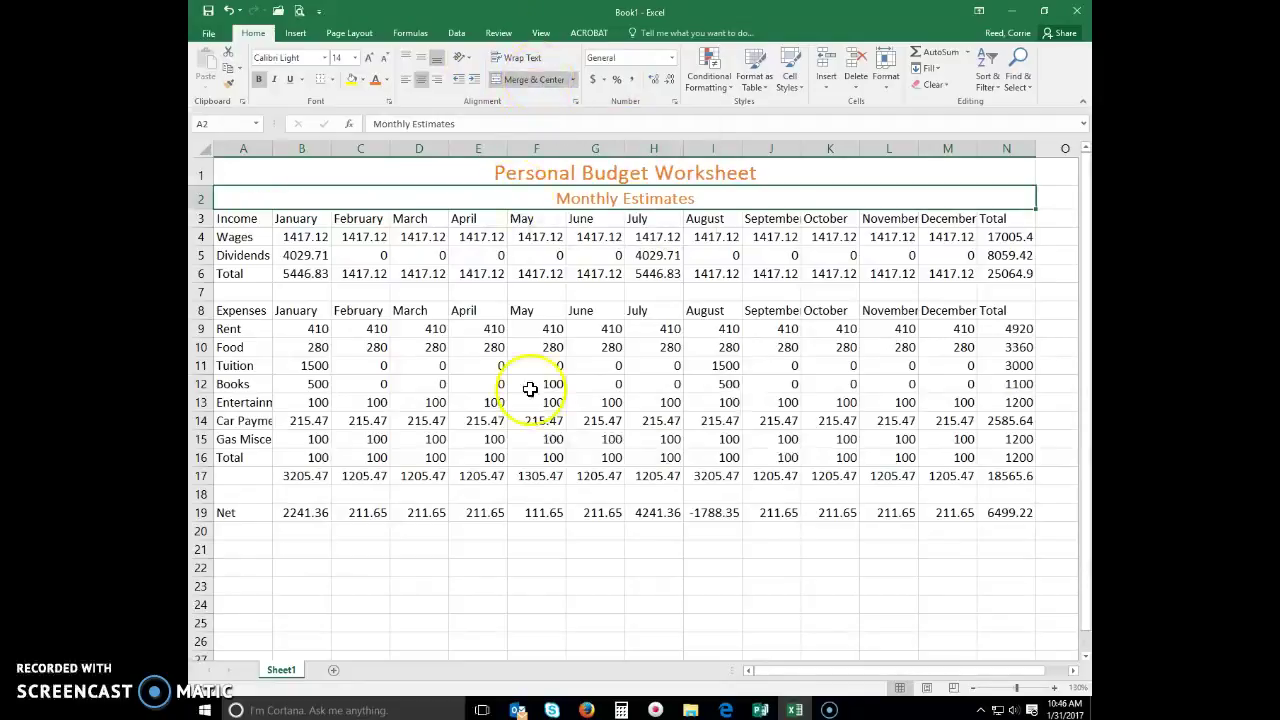
{"action": "left_click", "coordinate": [229, 10]}
{"action": "left_click", "coordinate": [263, 218]}
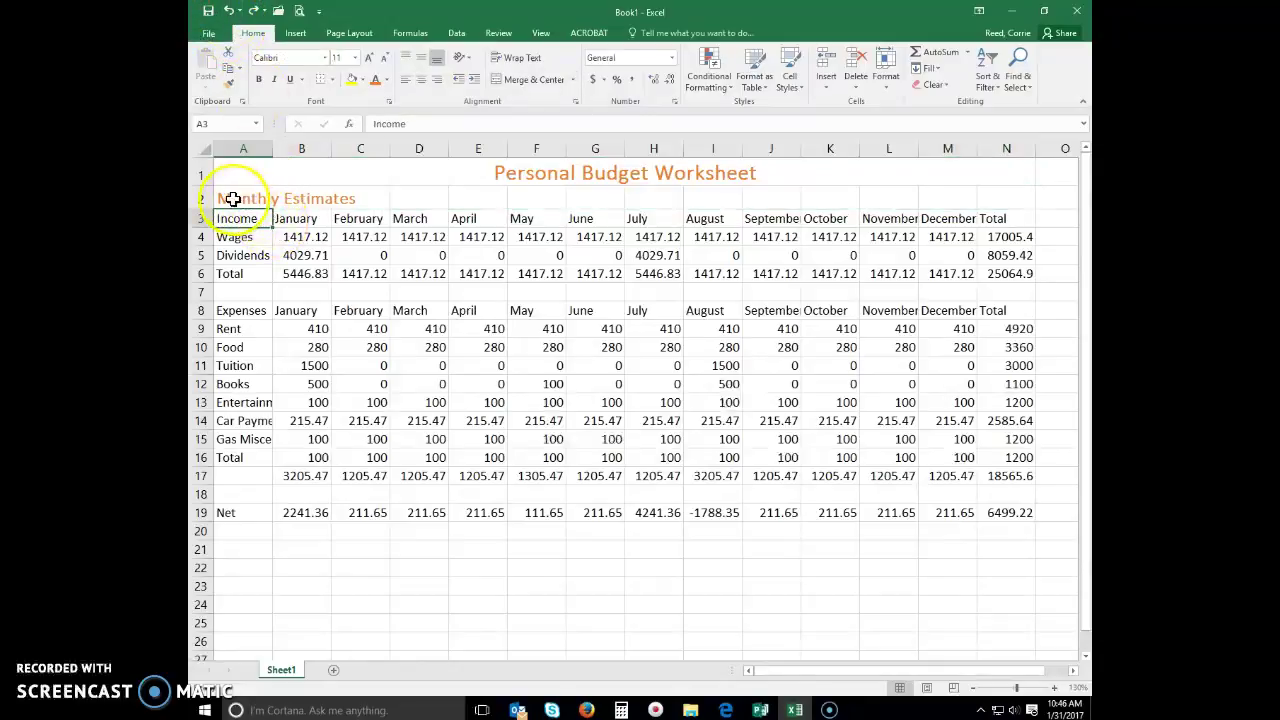
{"action": "left_click_drag", "start_coordinate": [230, 198], "coordinate": [378, 197]}
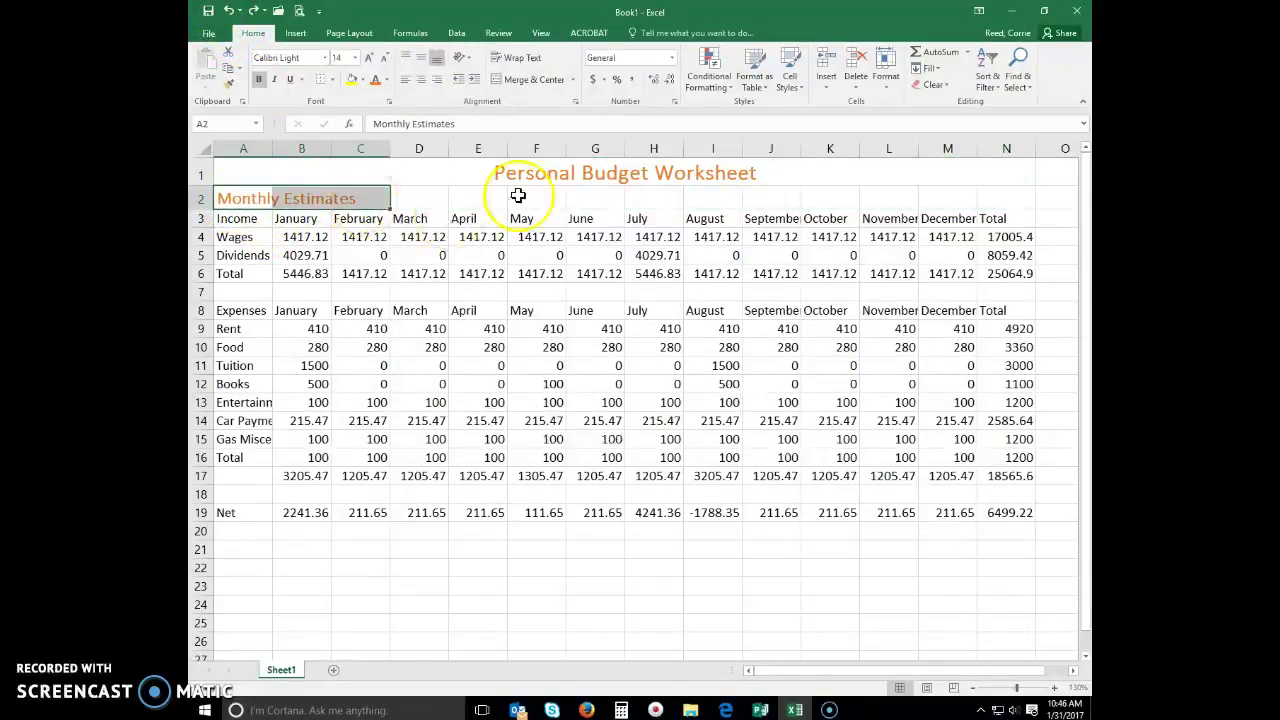
{"action": "left_click", "coordinate": [527, 78]}
{"action": "left_click", "coordinate": [529, 330]}
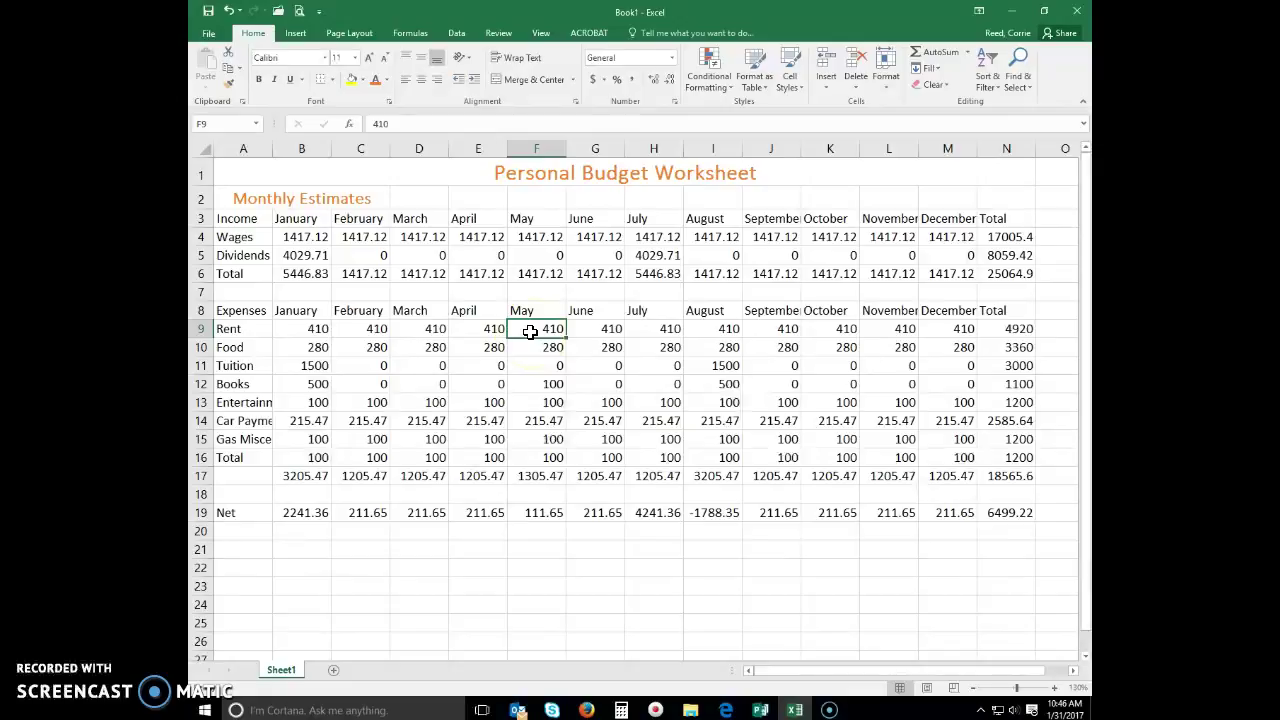
{"action": "left_click", "coordinate": [230, 12]}
Step: Merge and centre 'Monthly Estimates' across A2:N2
{"action": "left_click", "coordinate": [230, 198]}
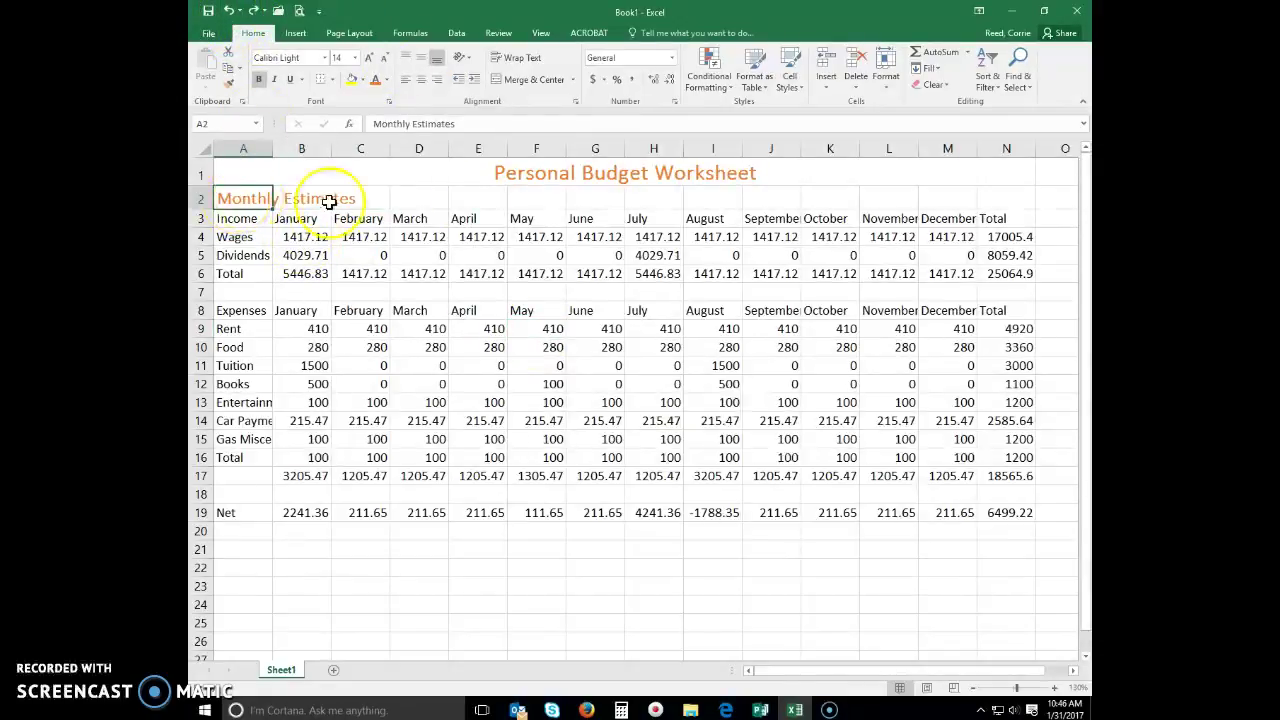
{"action": "left_click_drag", "start_coordinate": [329, 202], "coordinate": [1010, 200]}
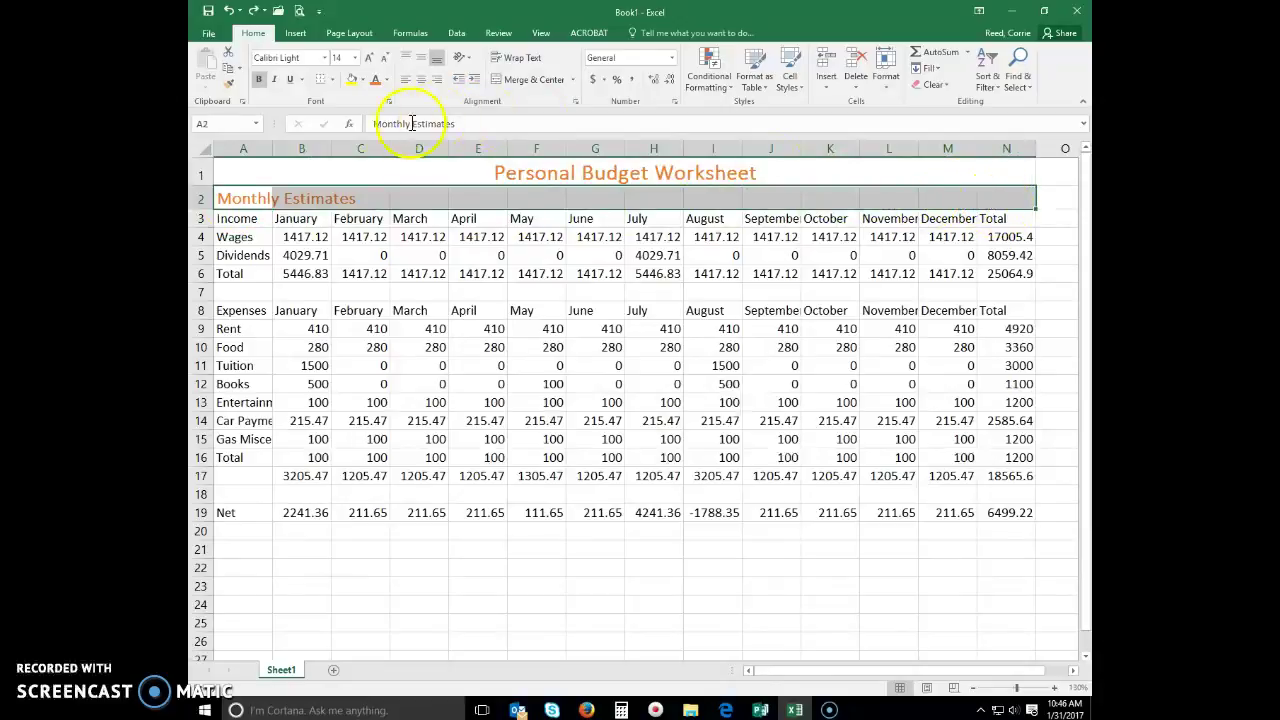
{"action": "left_click", "coordinate": [528, 82]}
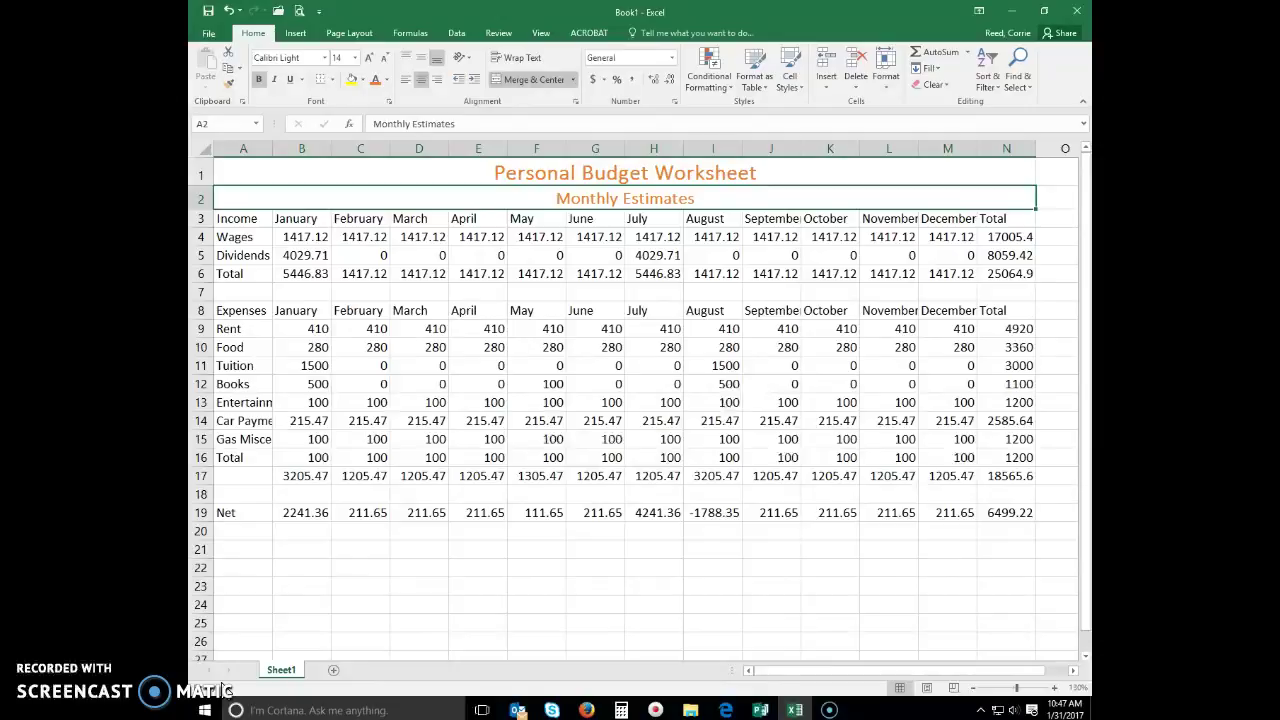
Step: Apply the Heading 1 cell style to A3:N3 and centre the Income header labels
{"action": "left_click", "coordinate": [250, 219]}
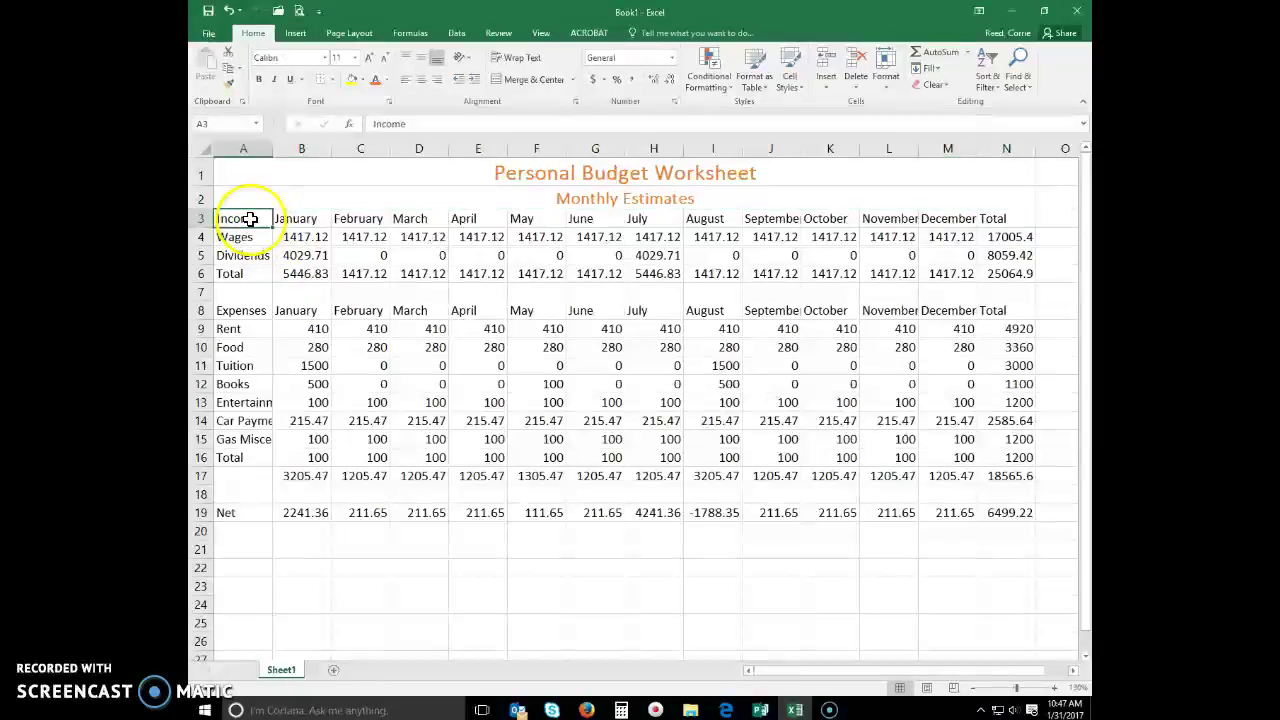
{"action": "left_click_drag", "start_coordinate": [250, 219], "coordinate": [1012, 222]}
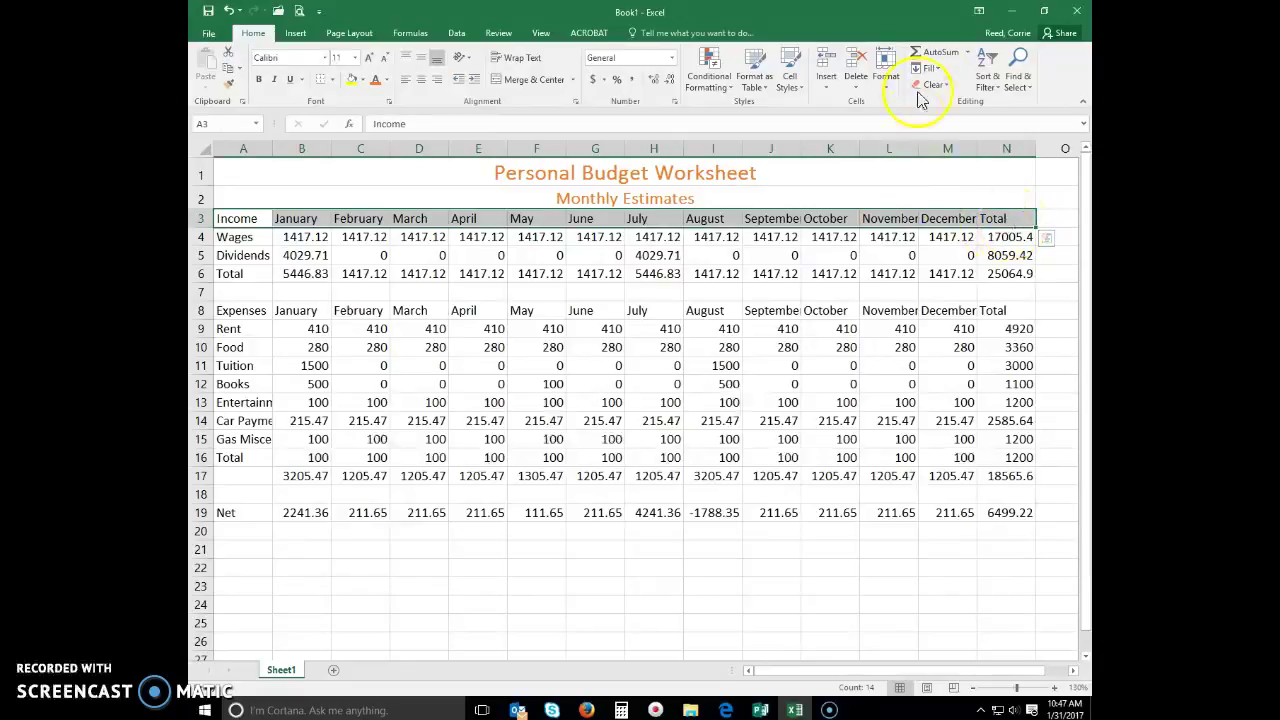
{"action": "left_click", "coordinate": [789, 82]}
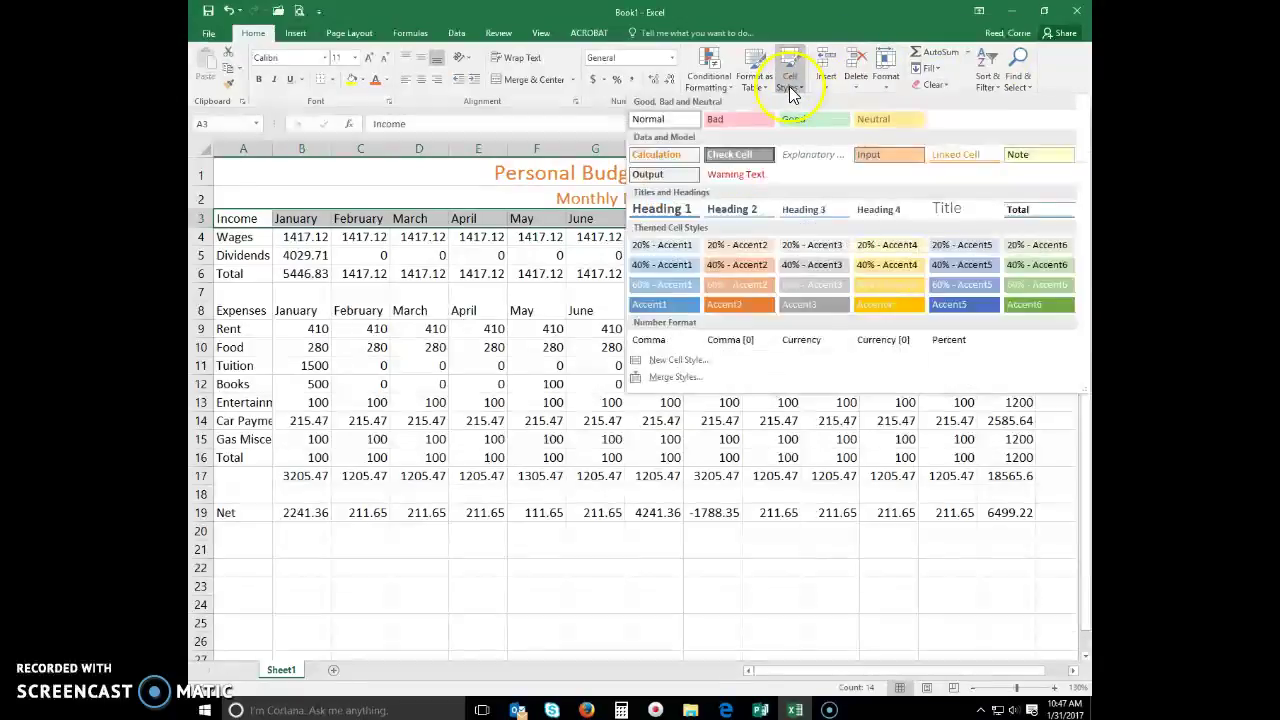
{"action": "left_click", "coordinate": [655, 210]}
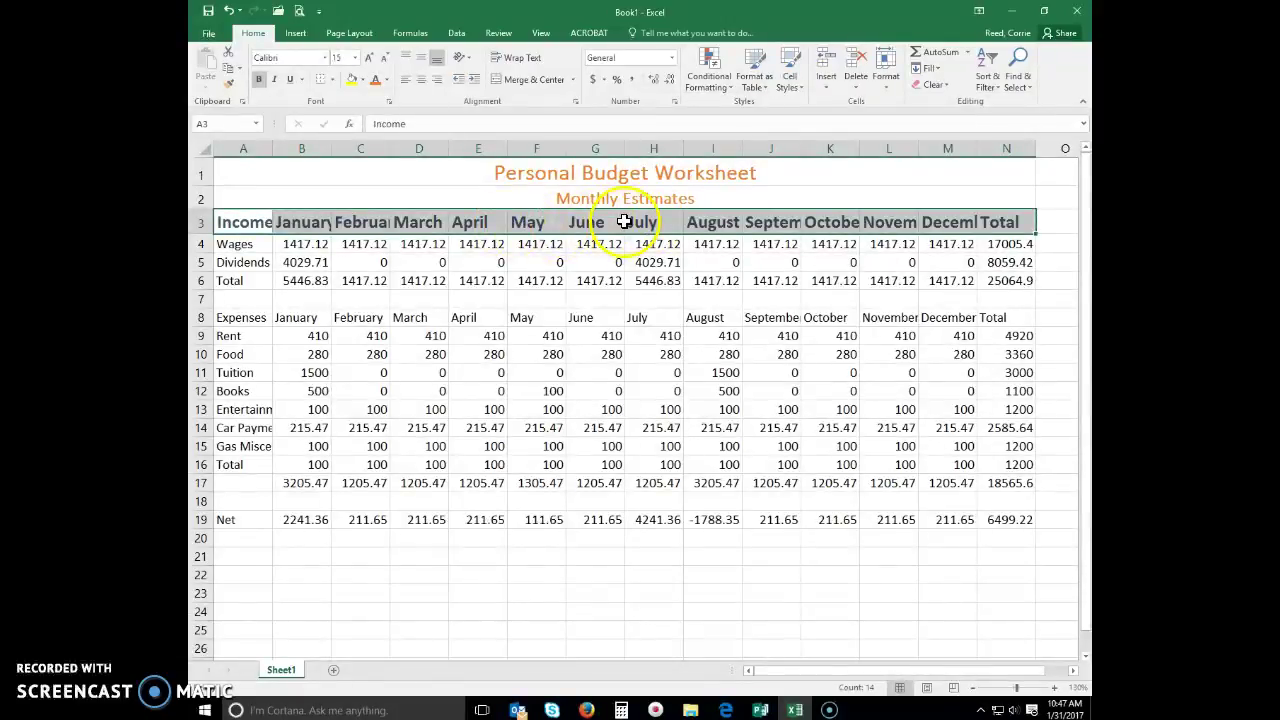
{"action": "left_click", "coordinate": [420, 79]}
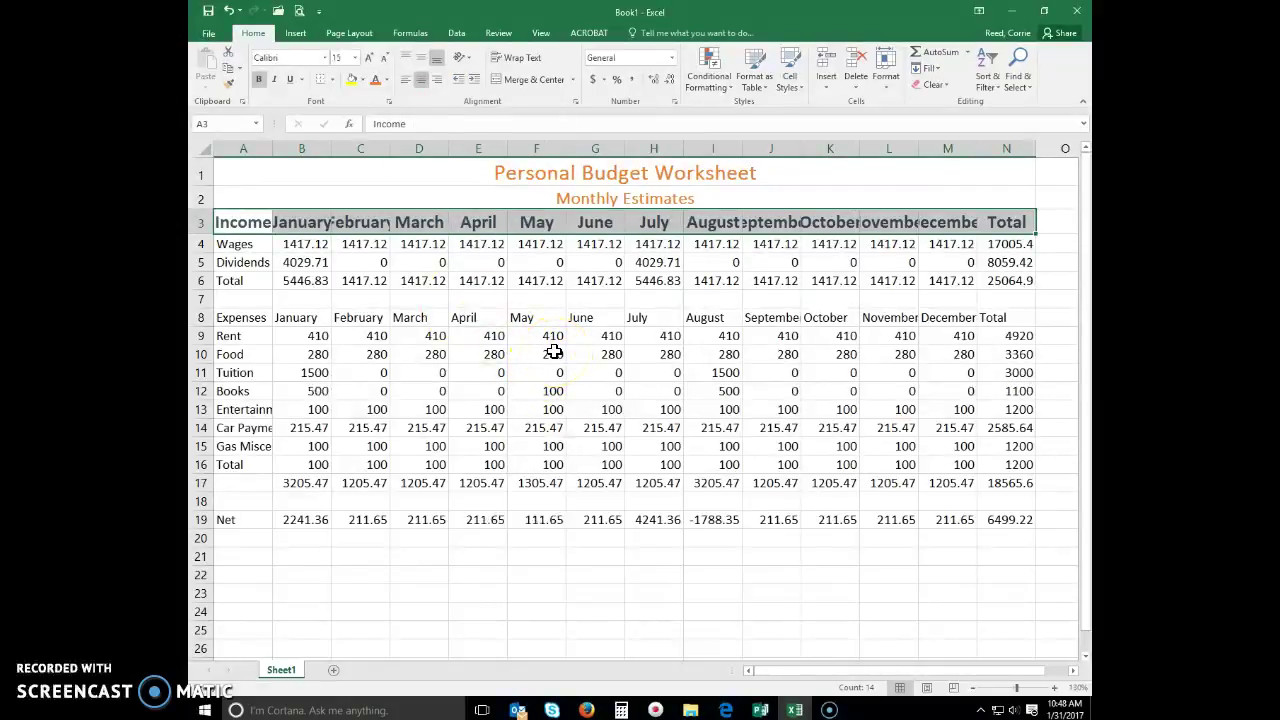
Step: Give the expenses header row A8:N8 the Heading 1 cell style
{"action": "left_click", "coordinate": [594, 521]}
{"action": "left_click", "coordinate": [258, 318]}
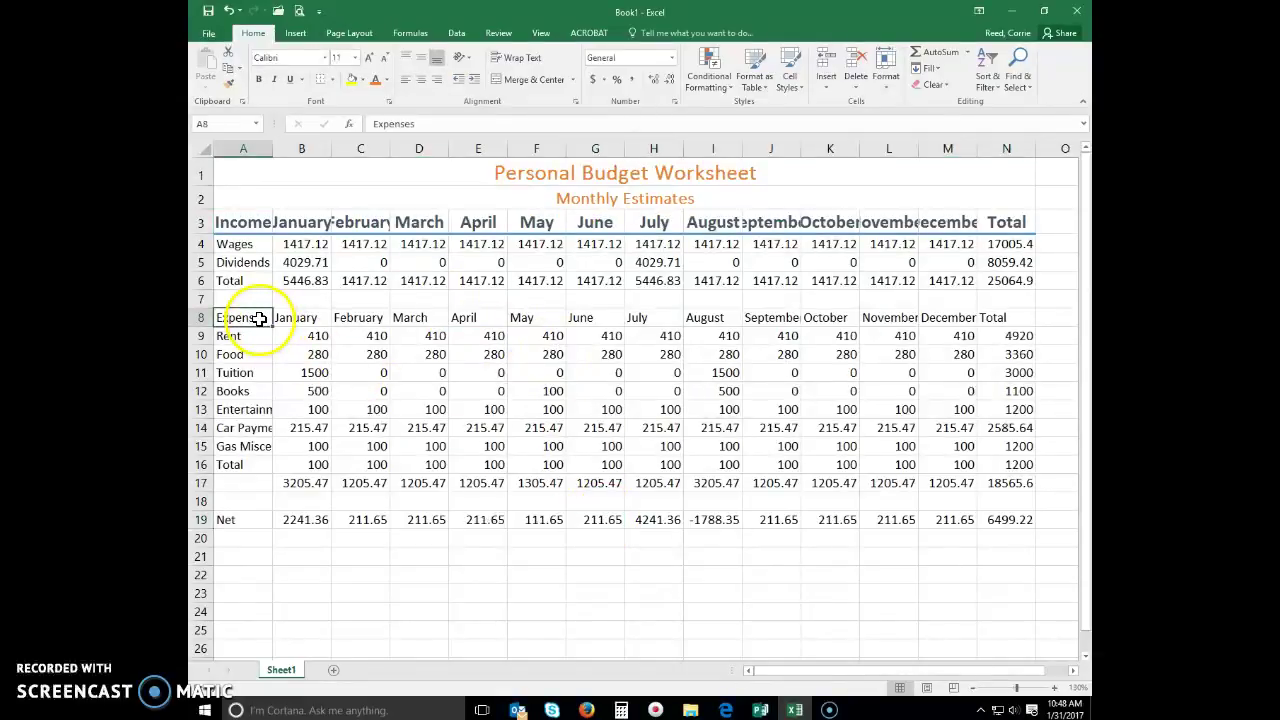
{"action": "left_click_drag", "start_coordinate": [258, 318], "coordinate": [814, 317]}
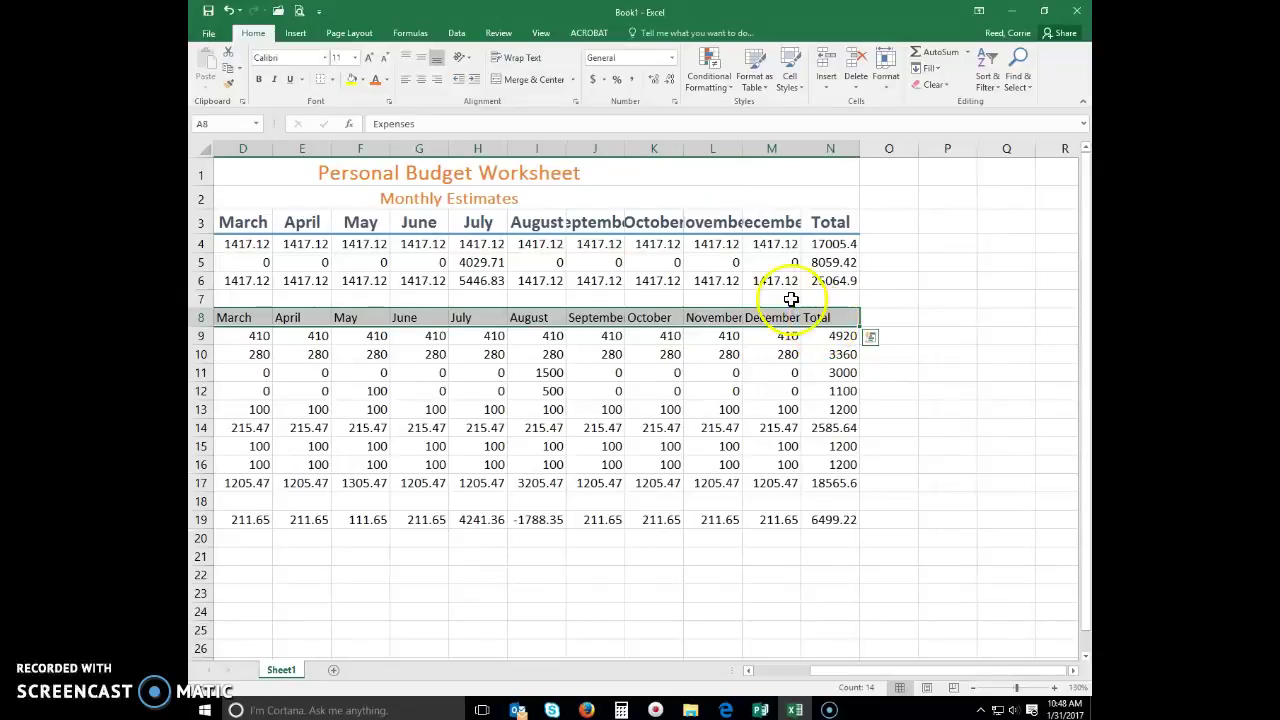
{"action": "left_click", "coordinate": [790, 80]}
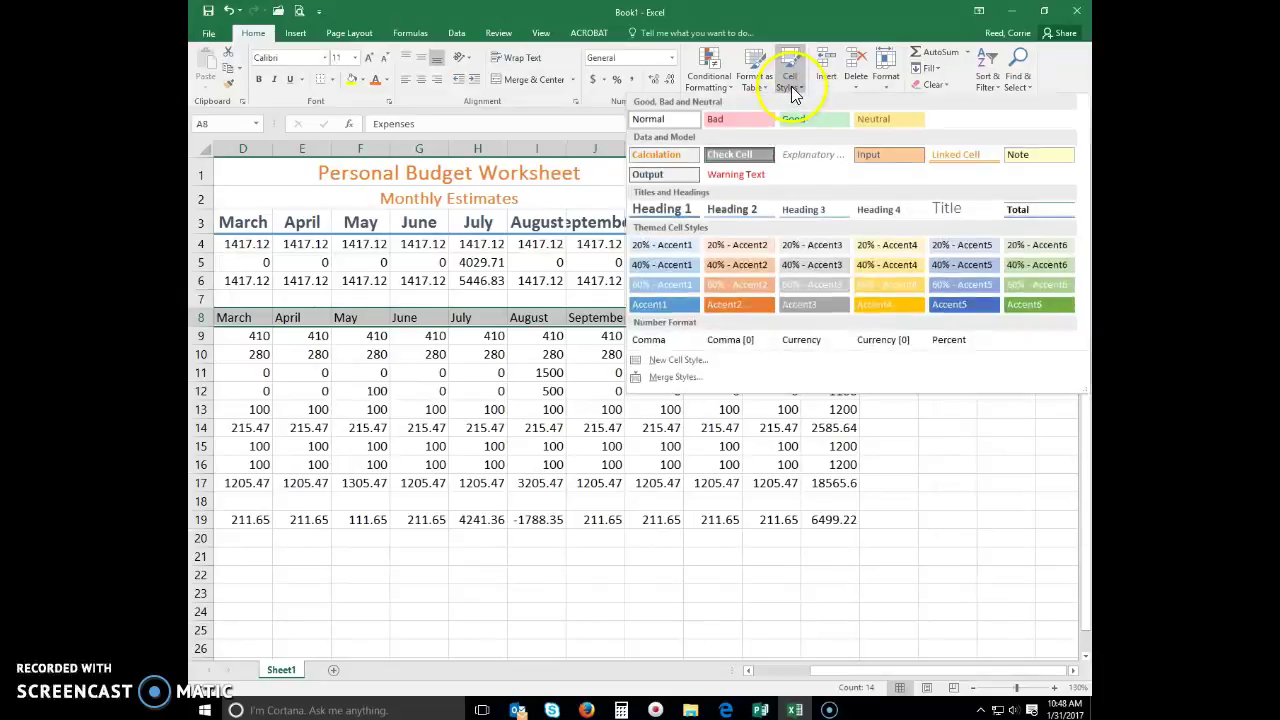
{"action": "left_click", "coordinate": [656, 214]}
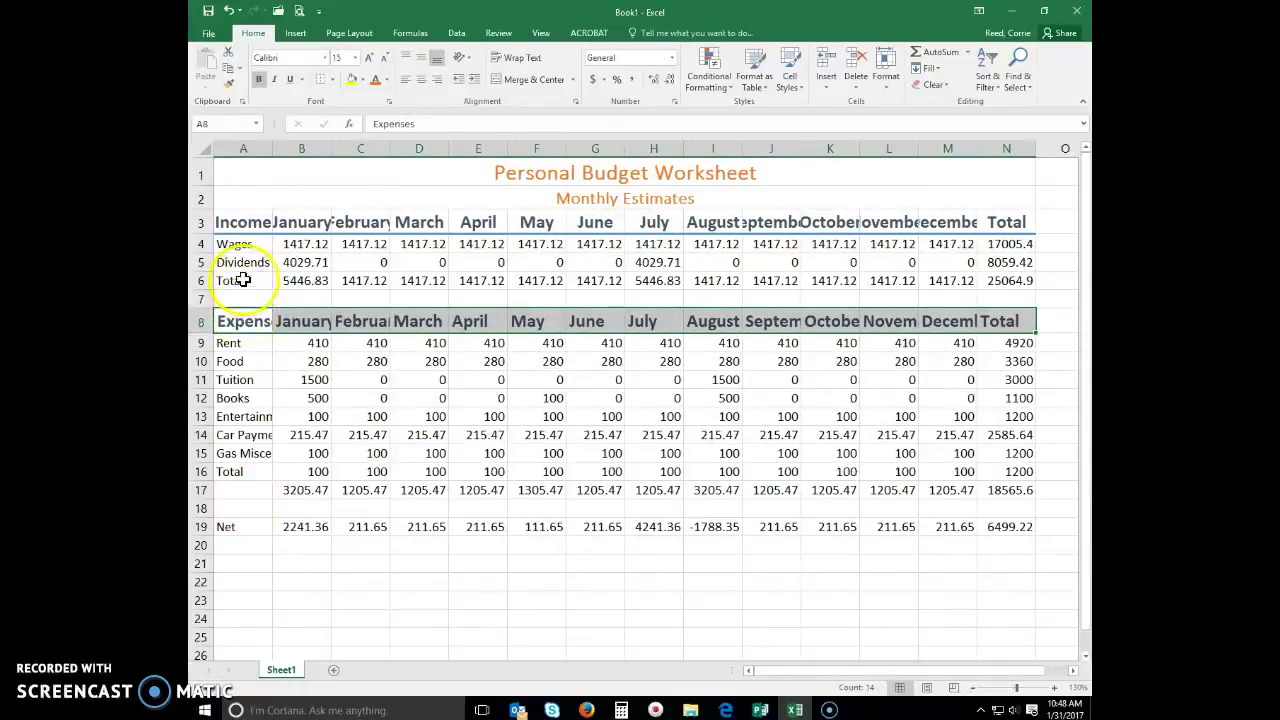
Step: Apply the Total cell style to the income Total row 6 and expense totals row 17
{"action": "left_click_drag", "start_coordinate": [238, 280], "coordinate": [990, 283]}
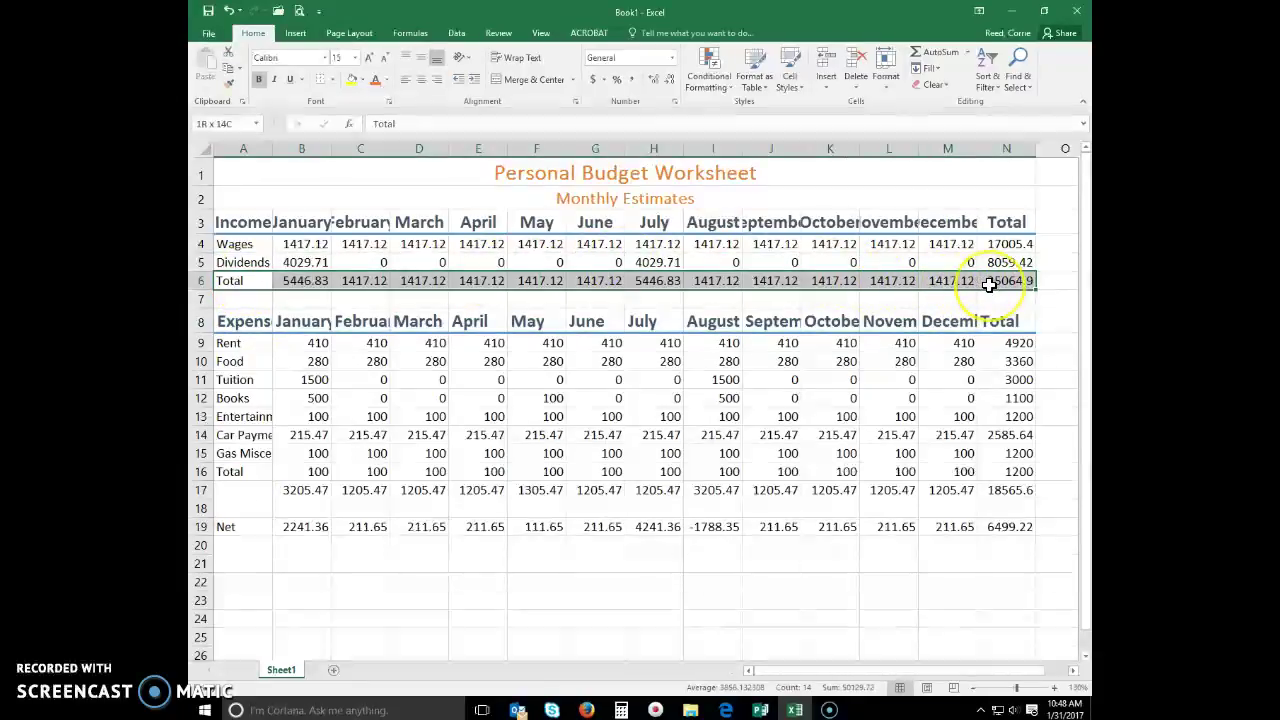
{"action": "left_click", "coordinate": [792, 86]}
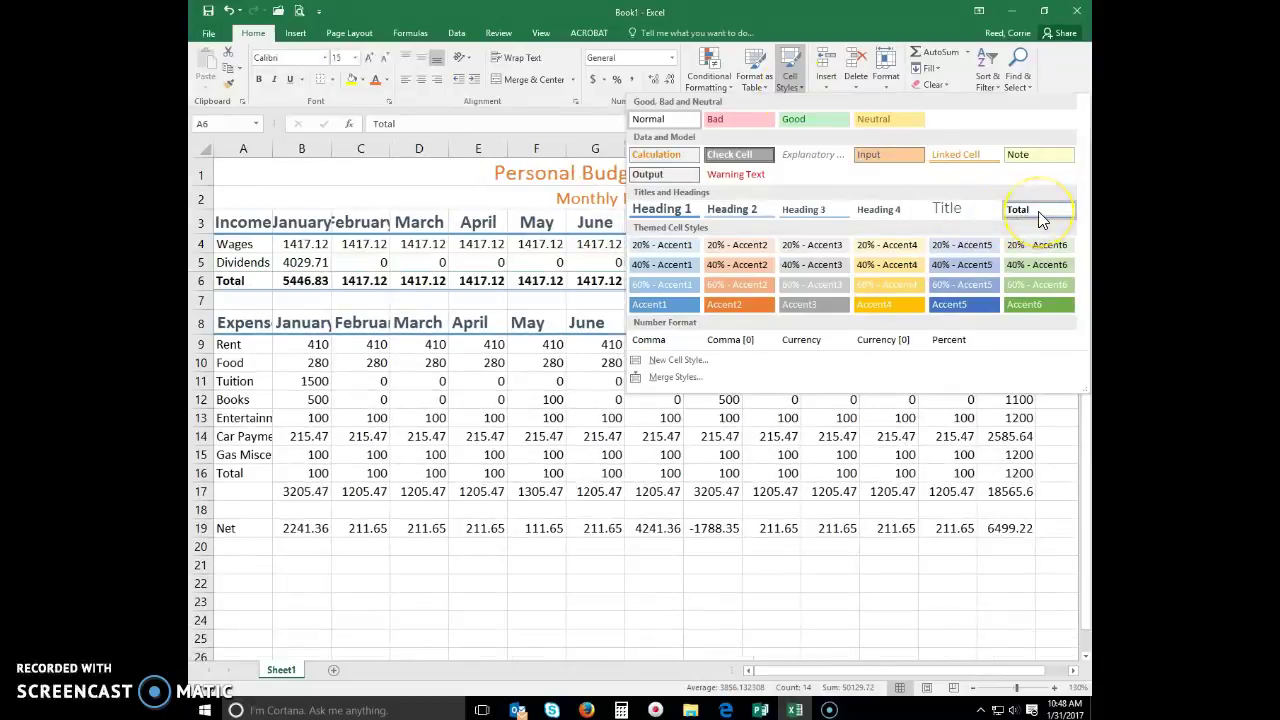
{"action": "left_click", "coordinate": [1038, 211]}
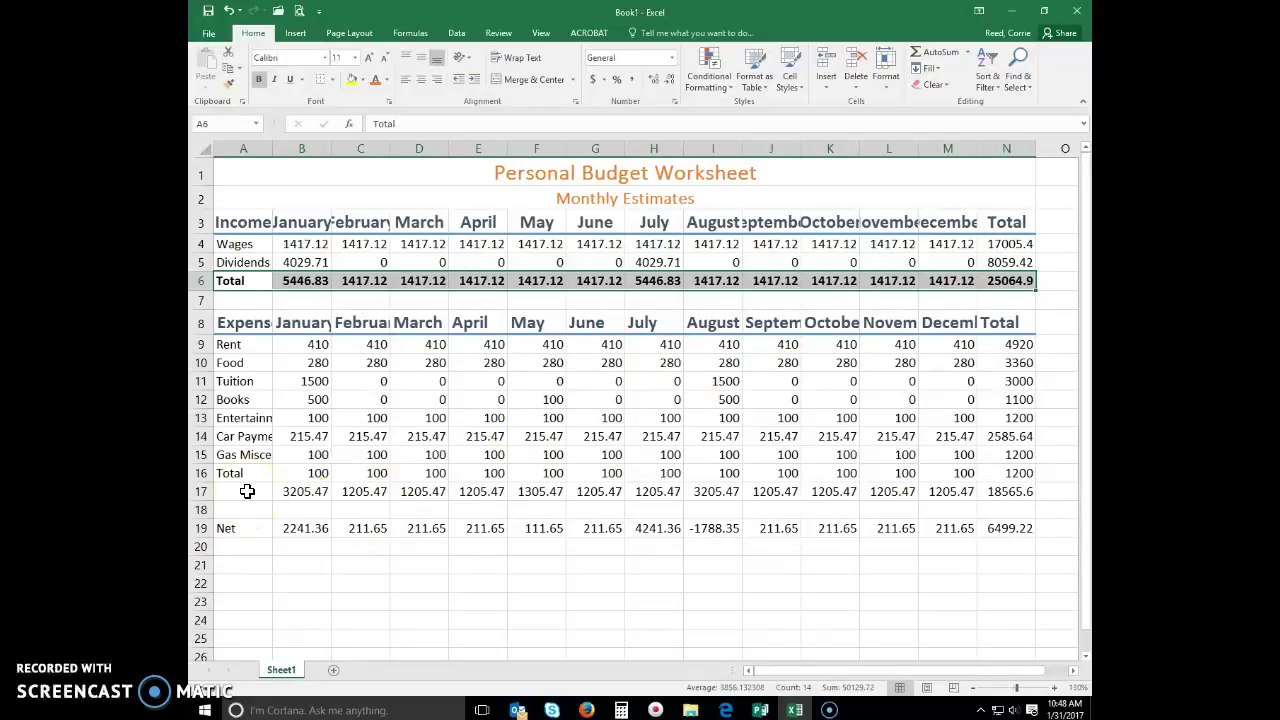
{"action": "left_click_drag", "start_coordinate": [247, 491], "coordinate": [1006, 493]}
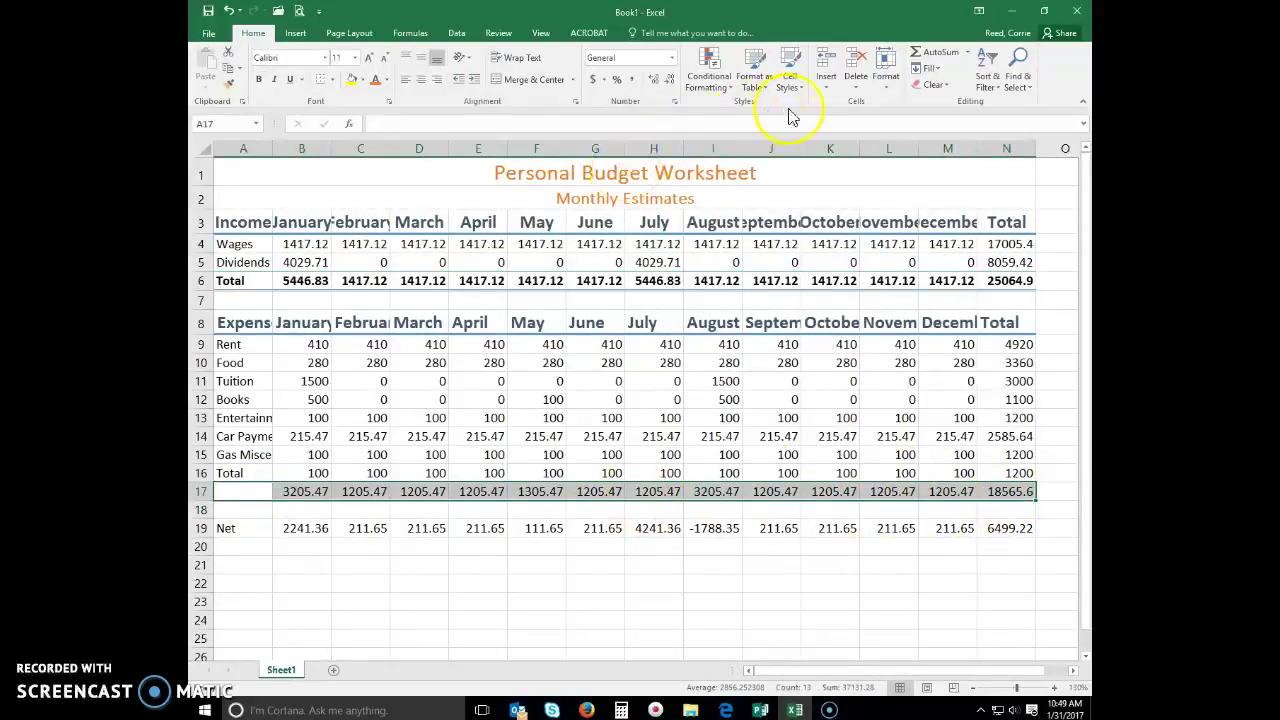
{"action": "left_click", "coordinate": [792, 72]}
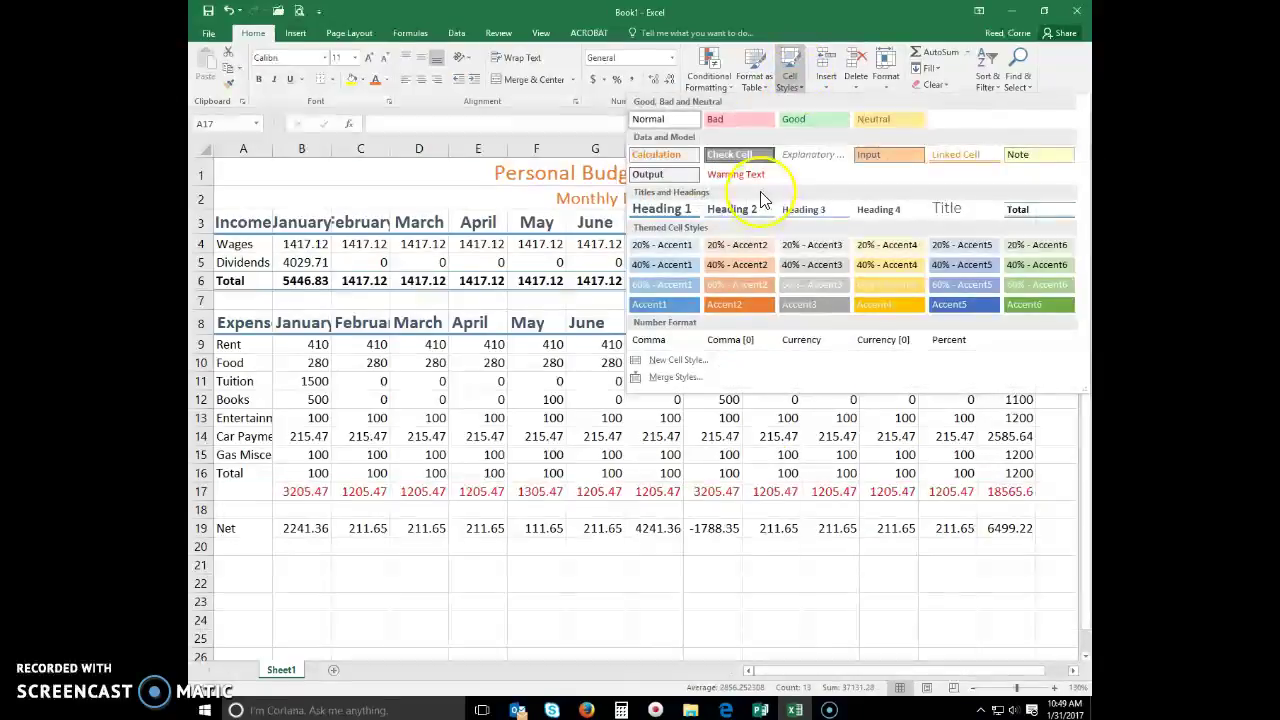
{"action": "left_click", "coordinate": [1020, 208]}
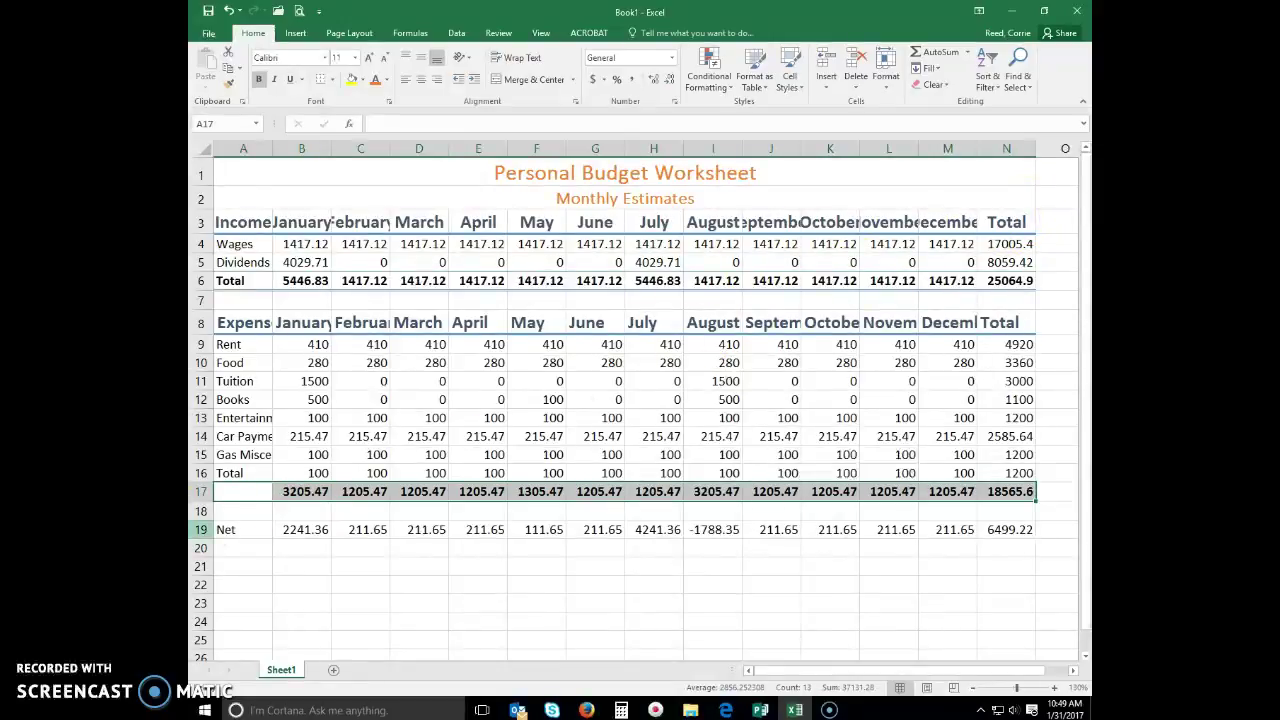
Step: Enter 'Total' in A17 and 'Miscellaneous' in A16
{"action": "left_click", "coordinate": [249, 474]}
{"action": "left_click", "coordinate": [245, 491]}
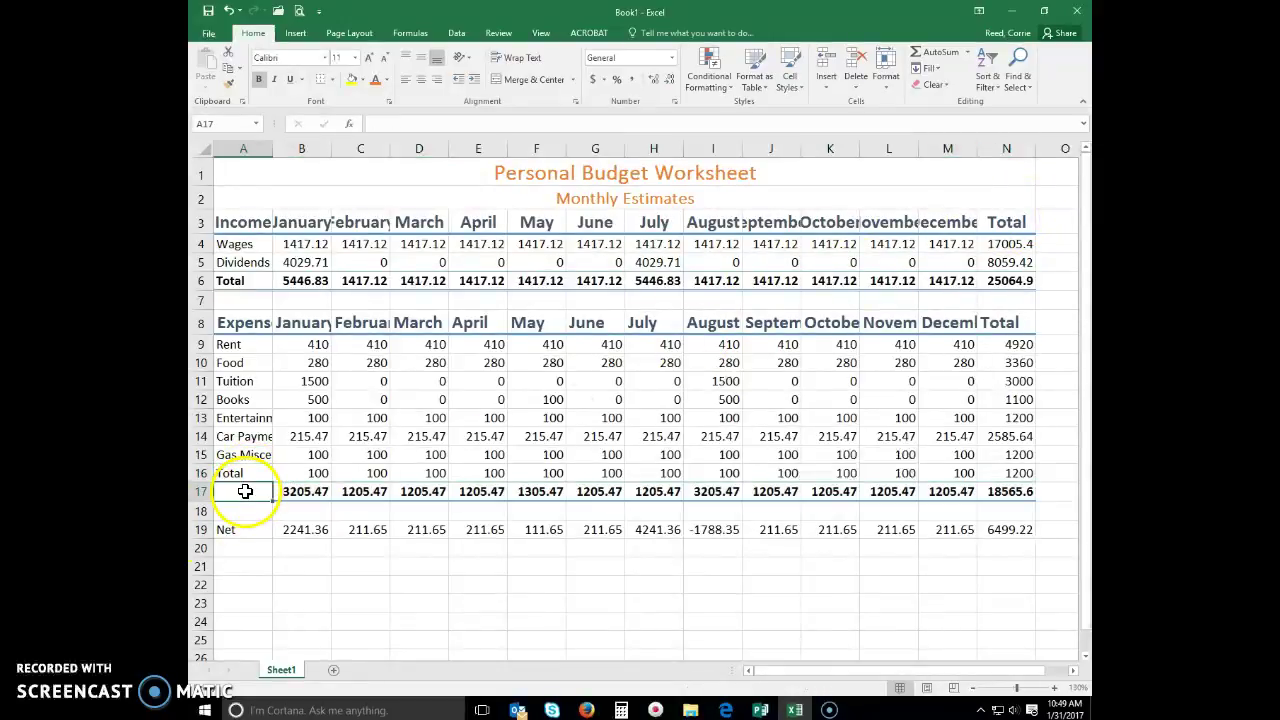
{"action": "type", "text": "Total"}
{"action": "key", "text": "Up"}
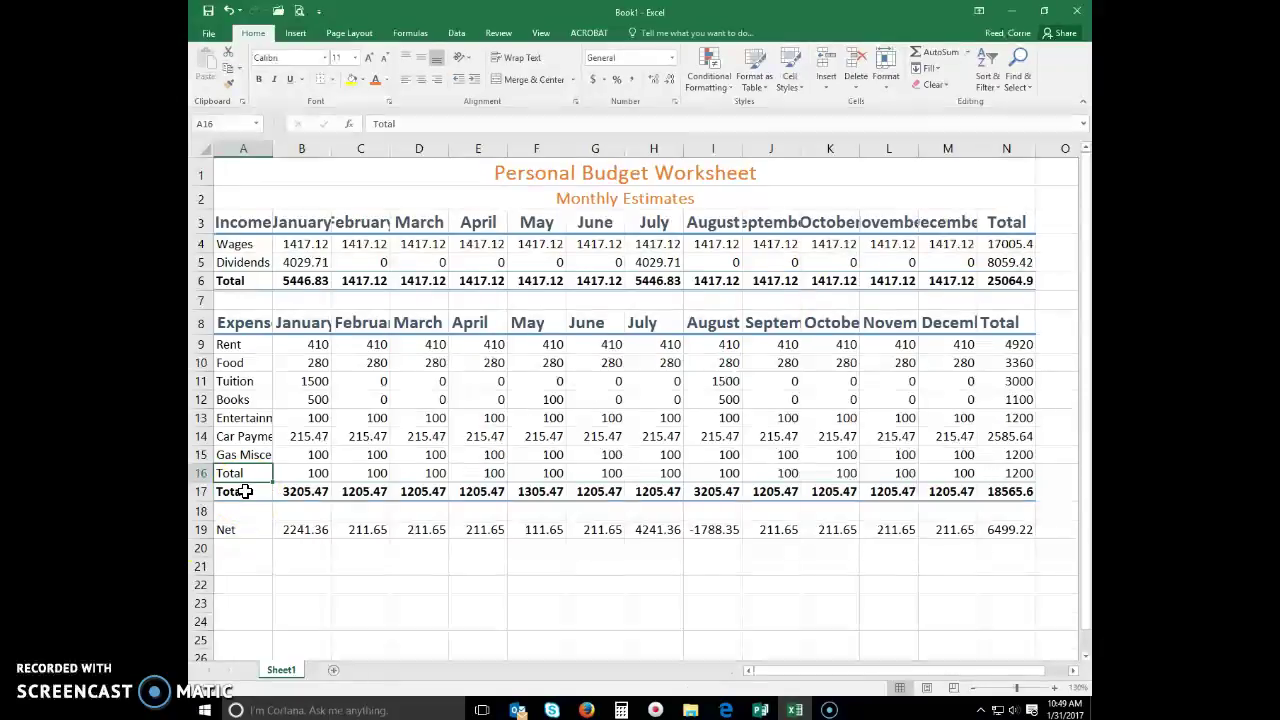
{"action": "type", "text": "Miscellane"}
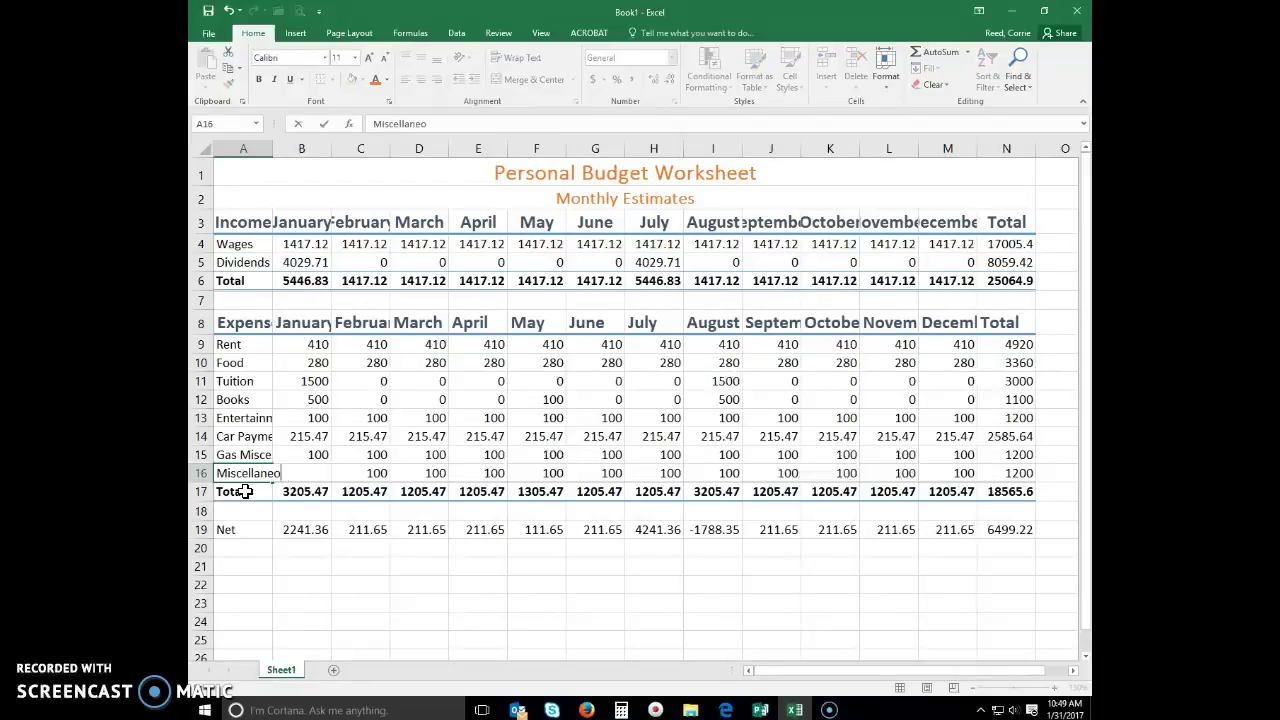
{"action": "left_click", "coordinate": [243, 456]}
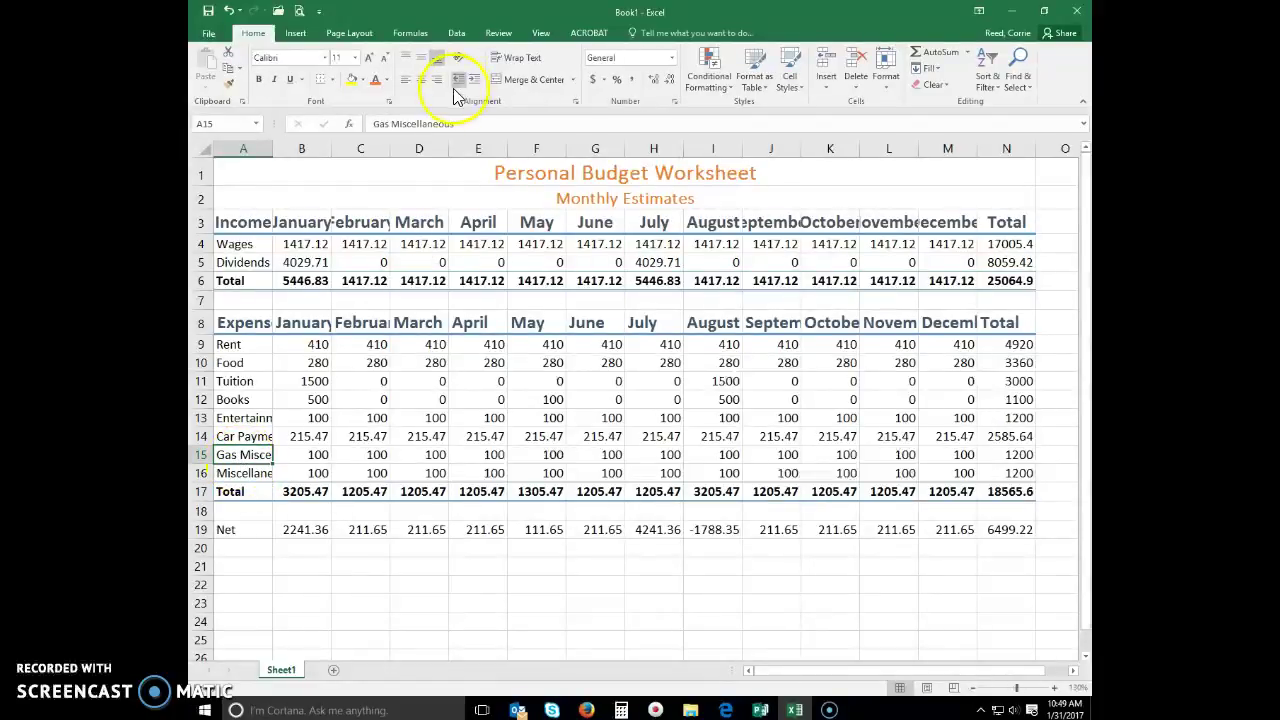
Step: Delete 'Miscellaneous' from the A15 label so it reads 'Gas'
{"action": "double_click", "coordinate": [431, 118]}
{"action": "key", "text": "BackSpace"}
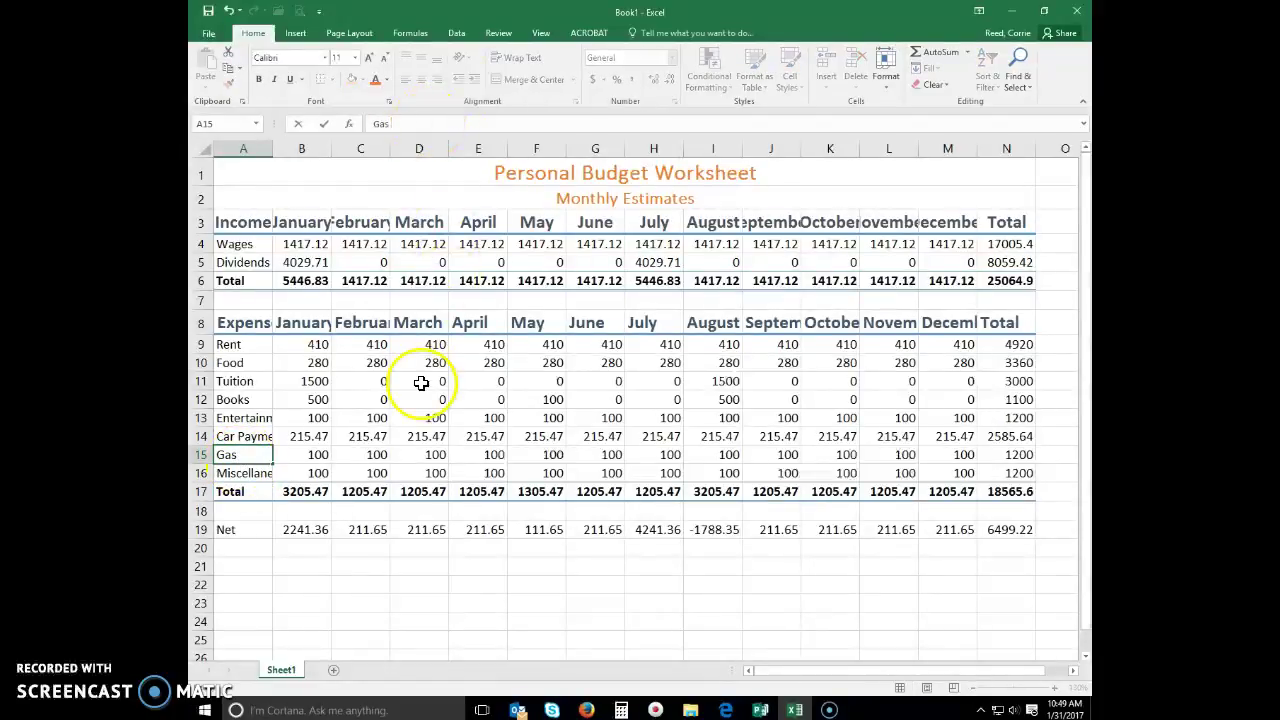
{"action": "left_click", "coordinate": [423, 384]}
{"action": "left_click", "coordinate": [521, 563]}
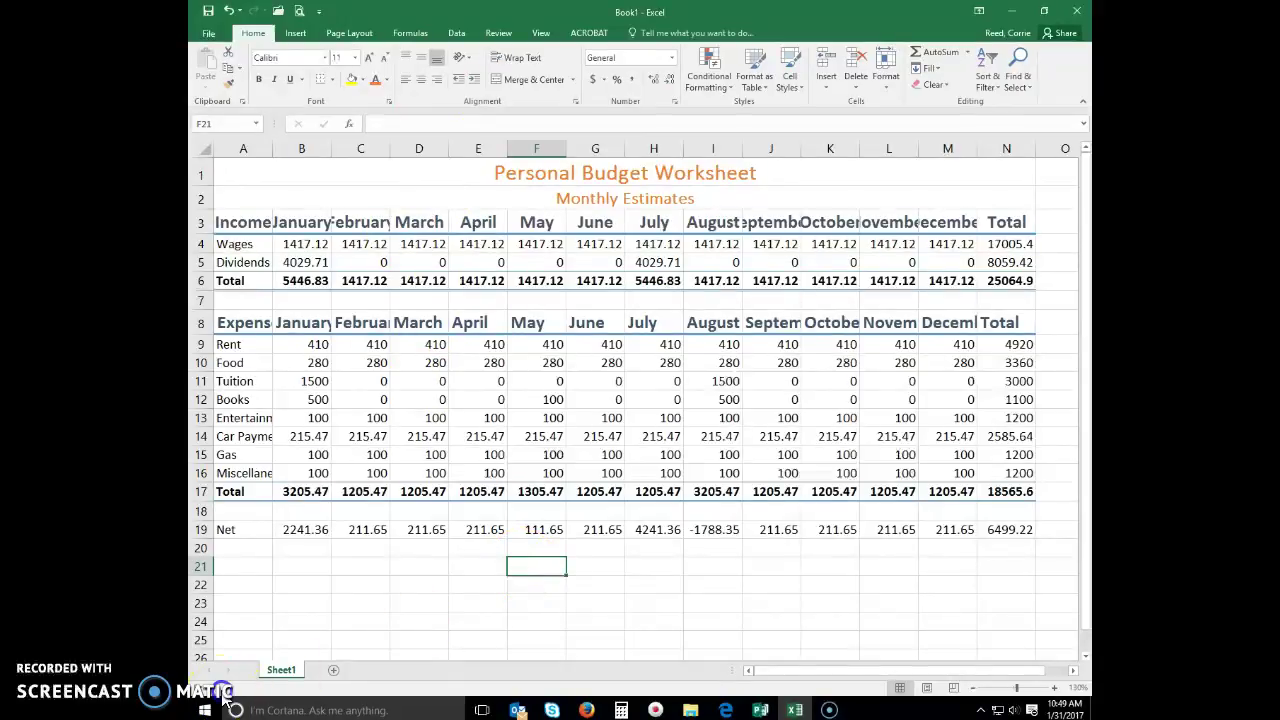
Step: Apply the solid orange Accent2 cell style to the Net row A19:N19
{"action": "left_click", "coordinate": [238, 529]}
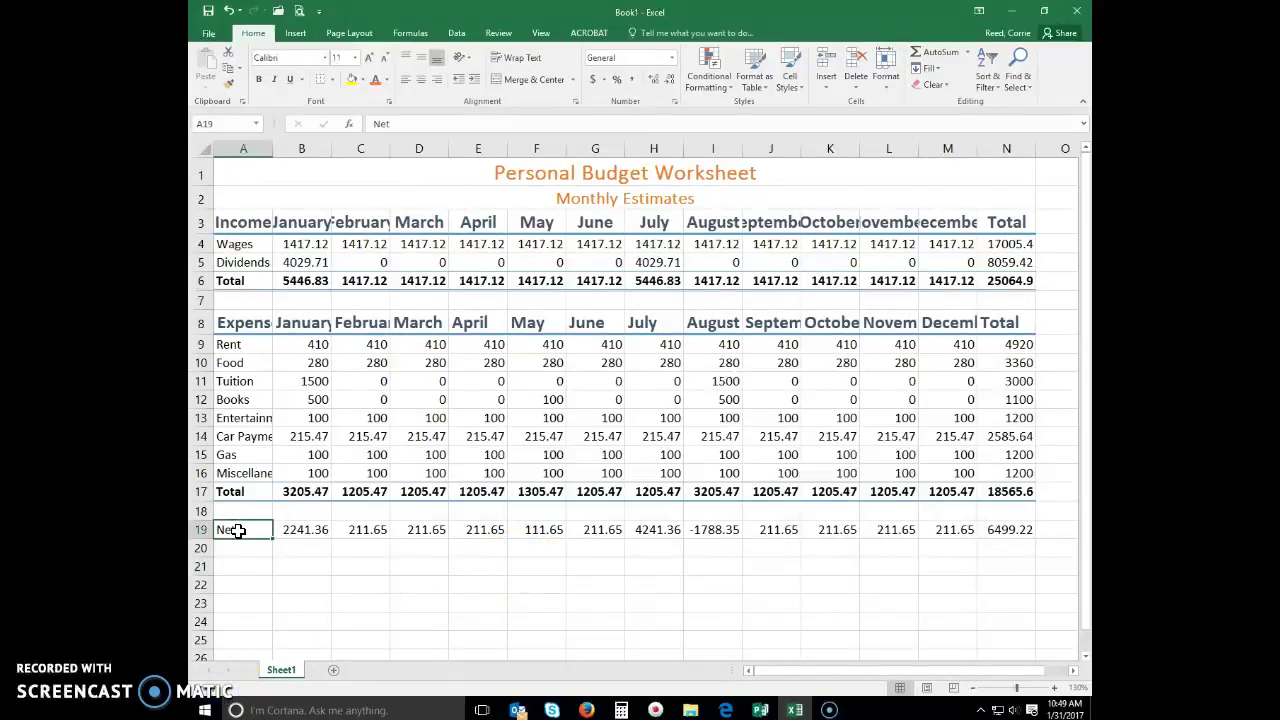
{"action": "left_click_drag", "start_coordinate": [238, 529], "coordinate": [1006, 531]}
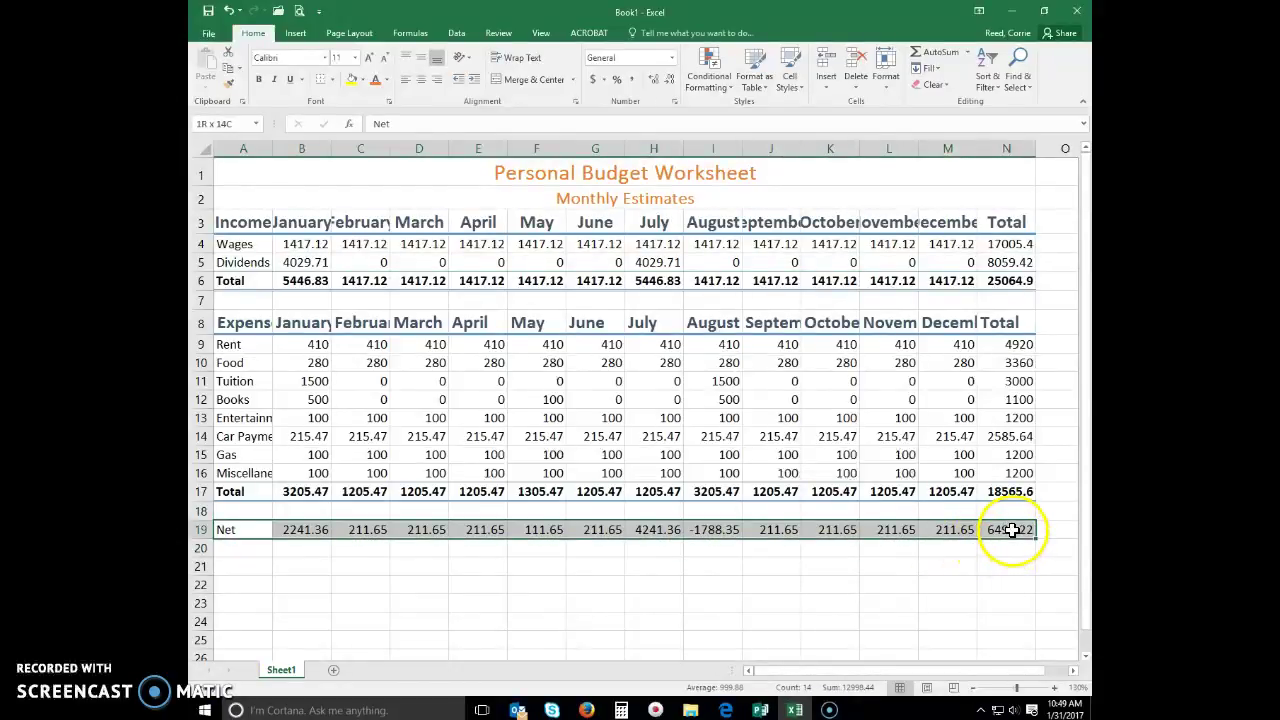
{"action": "left_click", "coordinate": [789, 78]}
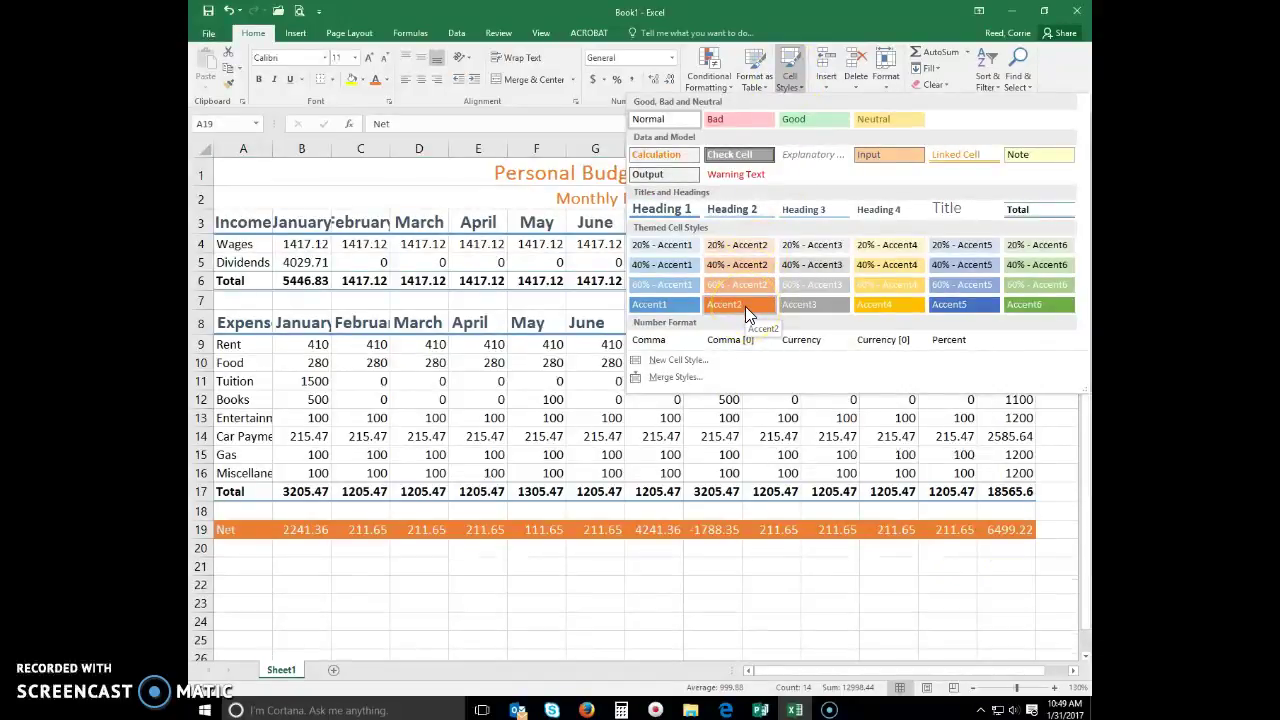
{"action": "left_click", "coordinate": [745, 306]}
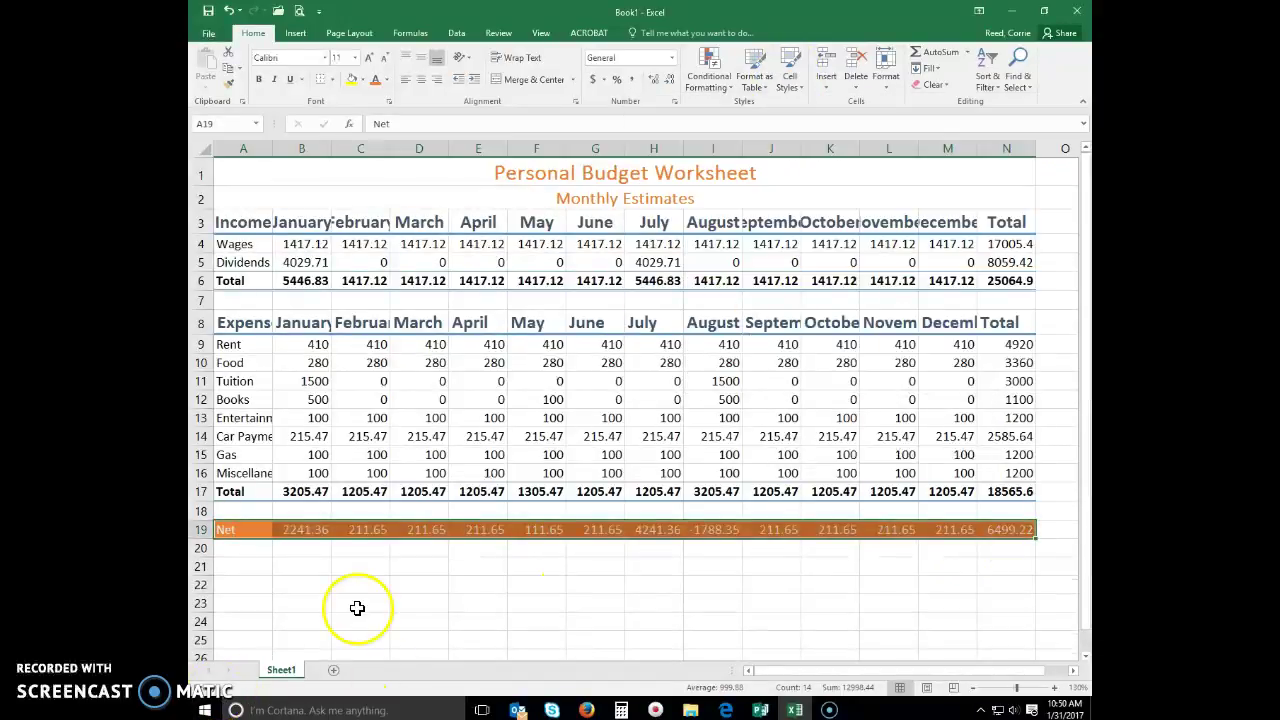
Step: Apply 20% - Accent2 to the Wages, Rent, Tuition, Entertainment and Gas rows together
{"action": "left_click", "coordinate": [237, 245]}
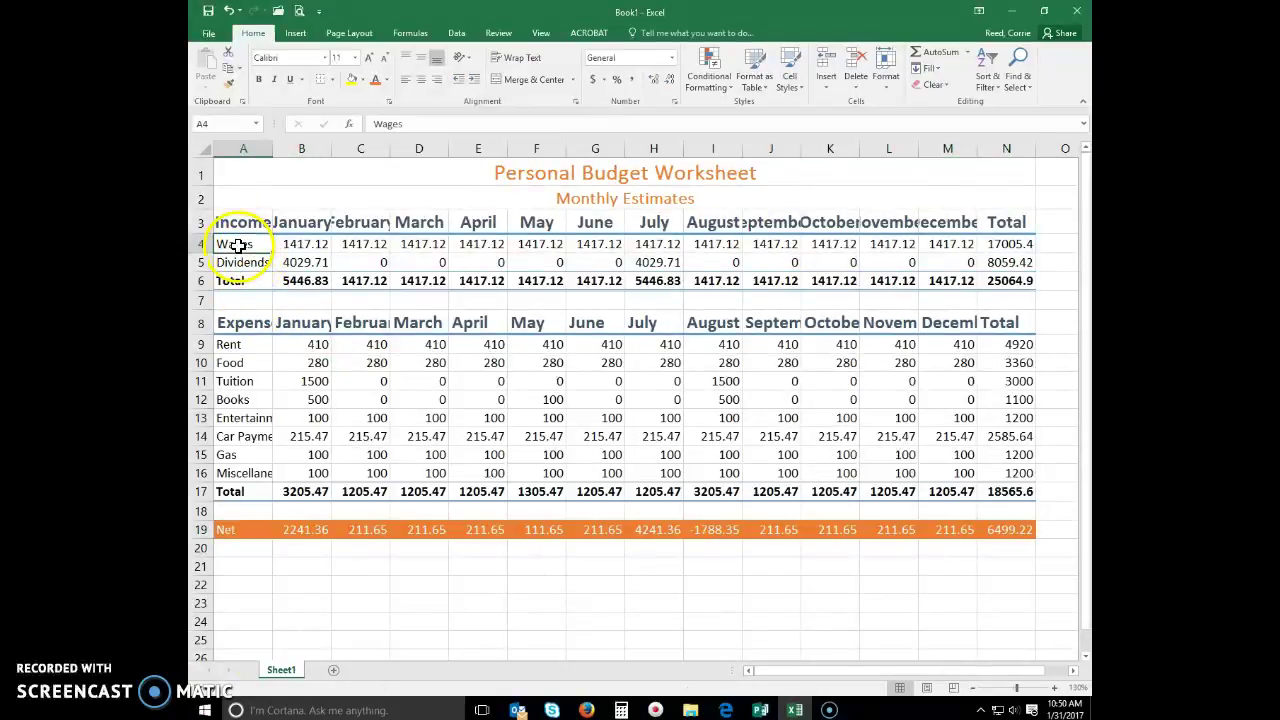
{"action": "left_click_drag", "start_coordinate": [237, 245], "coordinate": [1013, 248]}
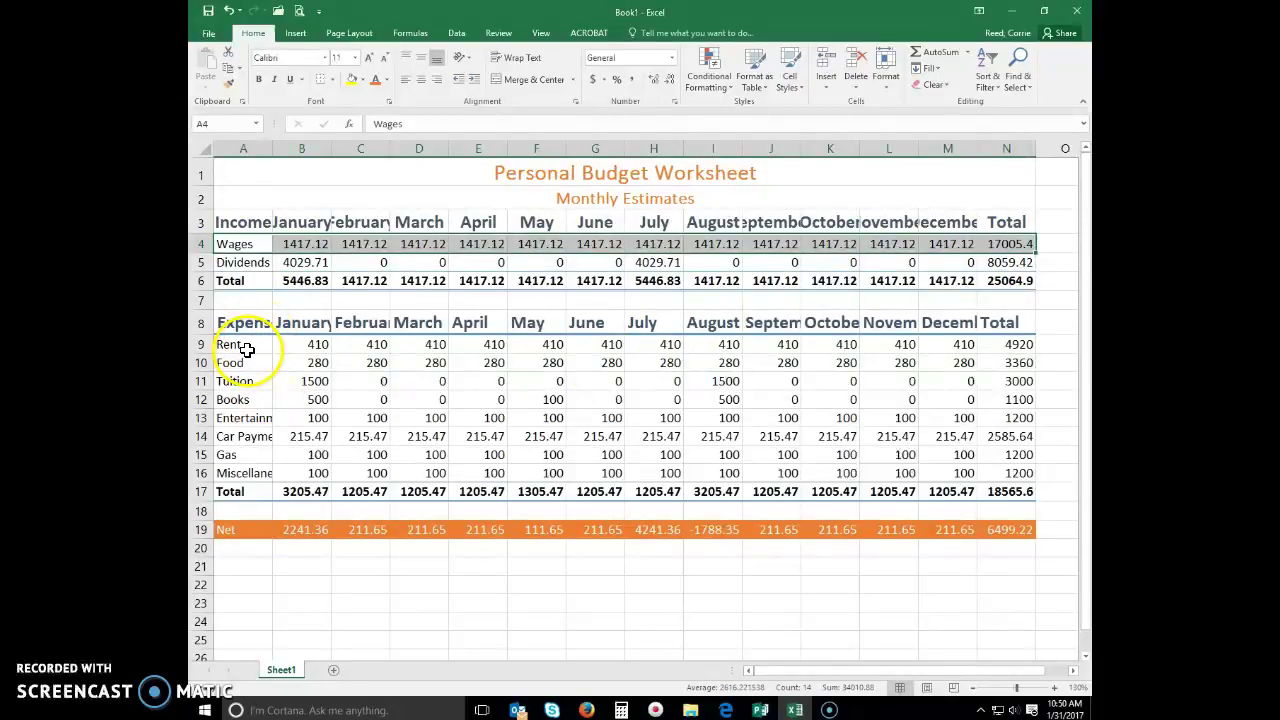
{"action": "left_click", "coordinate": [243, 345]}
{"action": "left_click_drag", "start_coordinate": [243, 345], "coordinate": [1003, 346]}
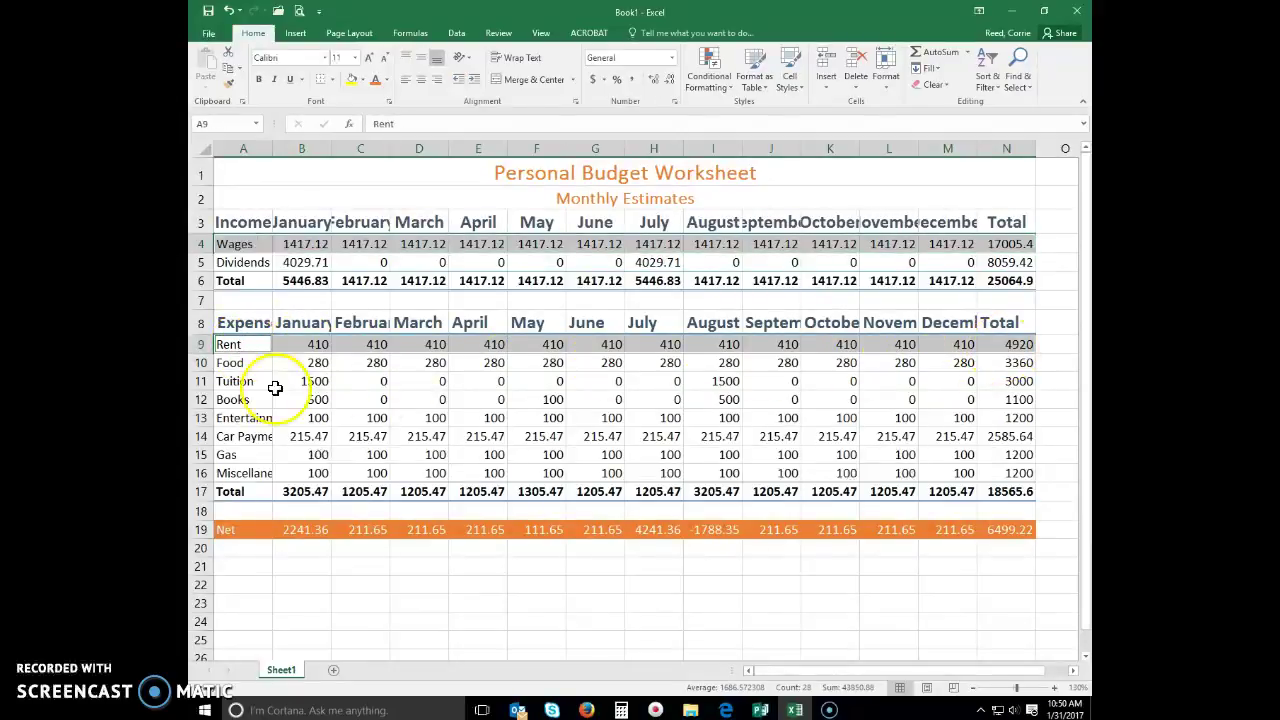
{"action": "left_click_drag", "start_coordinate": [240, 381], "coordinate": [1006, 383]}
{"action": "left_click", "coordinate": [250, 418], "text": "ctrl"}
{"action": "left_click_drag", "start_coordinate": [250, 418], "coordinate": [1010, 420]}
{"action": "left_click_drag", "start_coordinate": [238, 453], "coordinate": [1006, 455]}
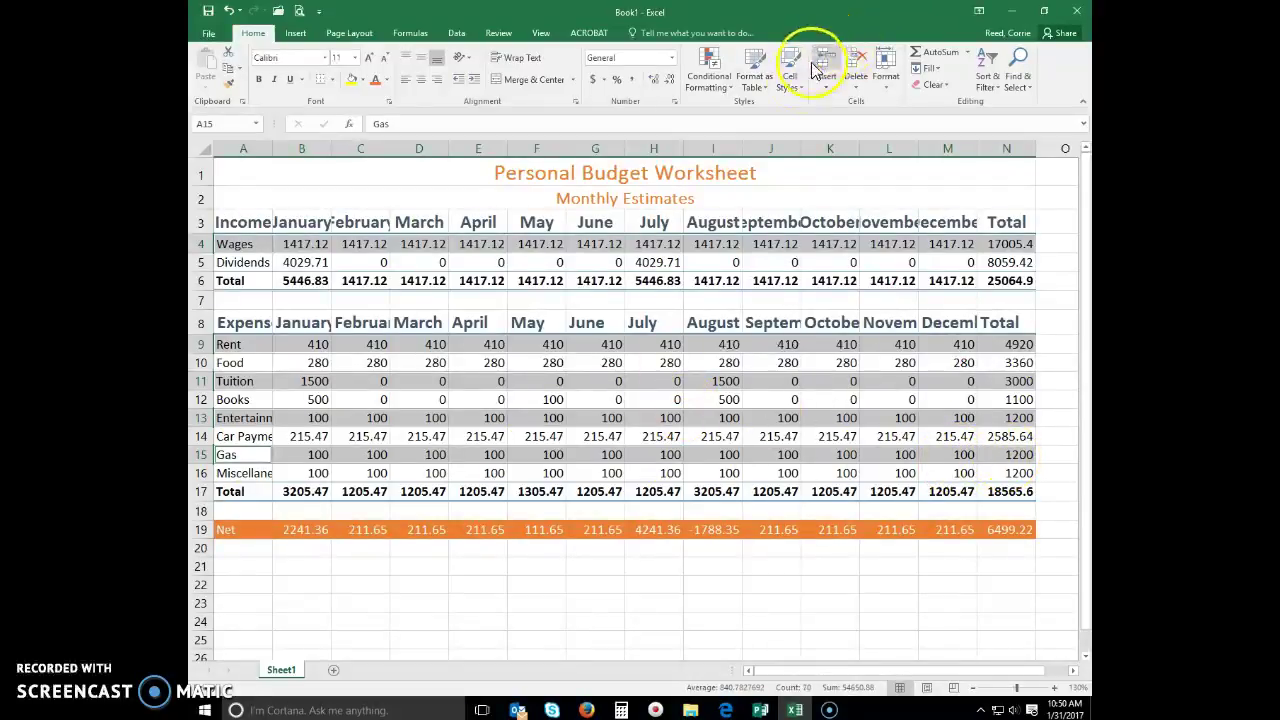
{"action": "left_click", "coordinate": [789, 82]}
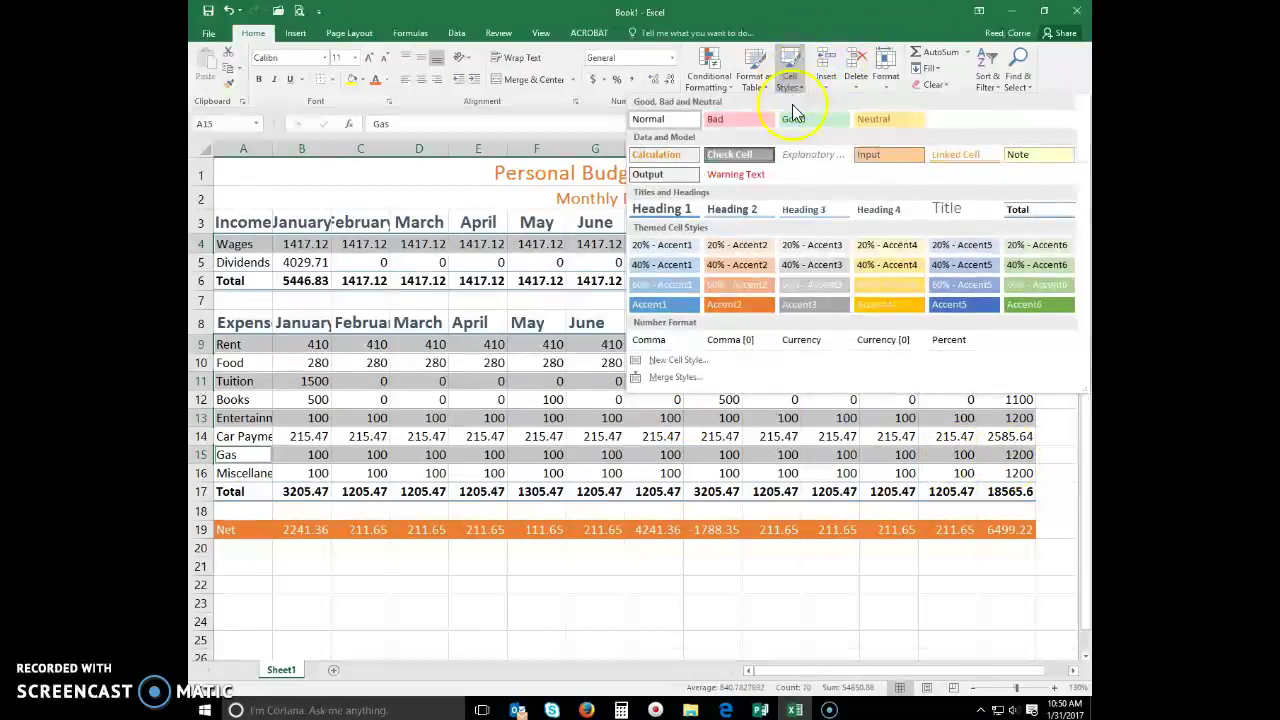
{"action": "left_click", "coordinate": [754, 250]}
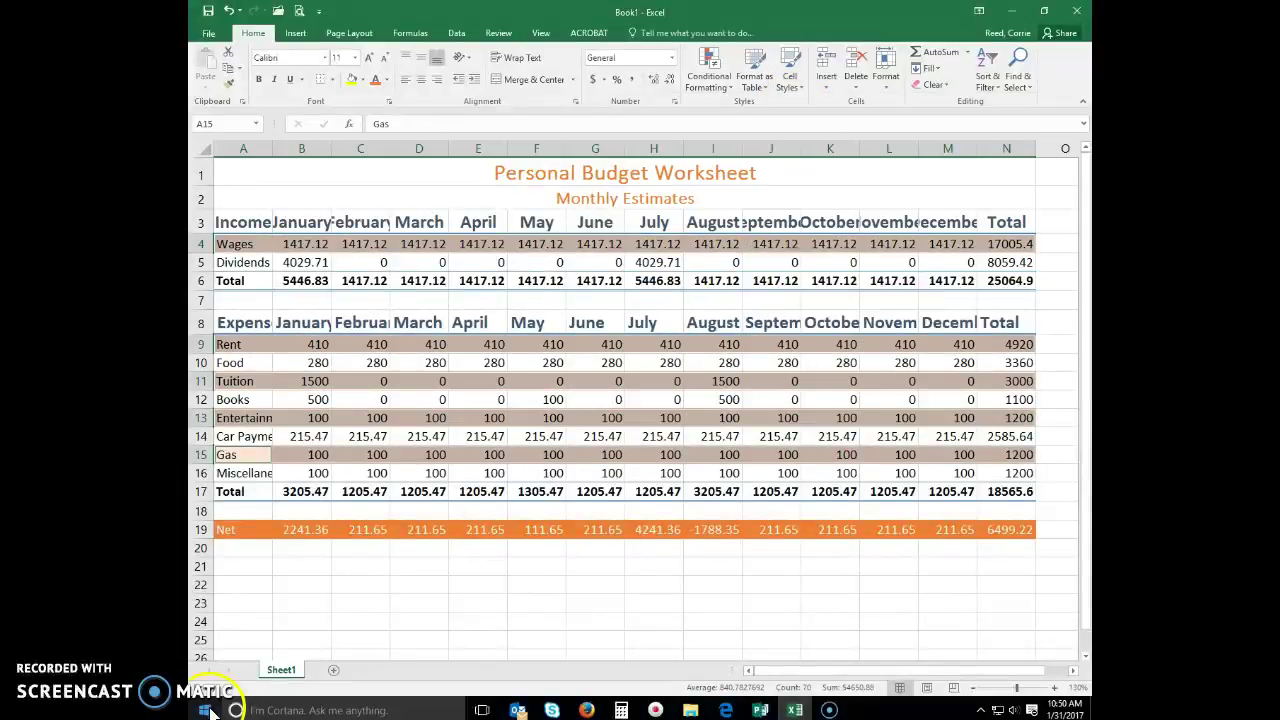
Step: Apply the 40% - Accent2 cell style to rows 5, 10, 12, 14 and 16 across A:N
{"action": "left_click", "coordinate": [246, 262]}
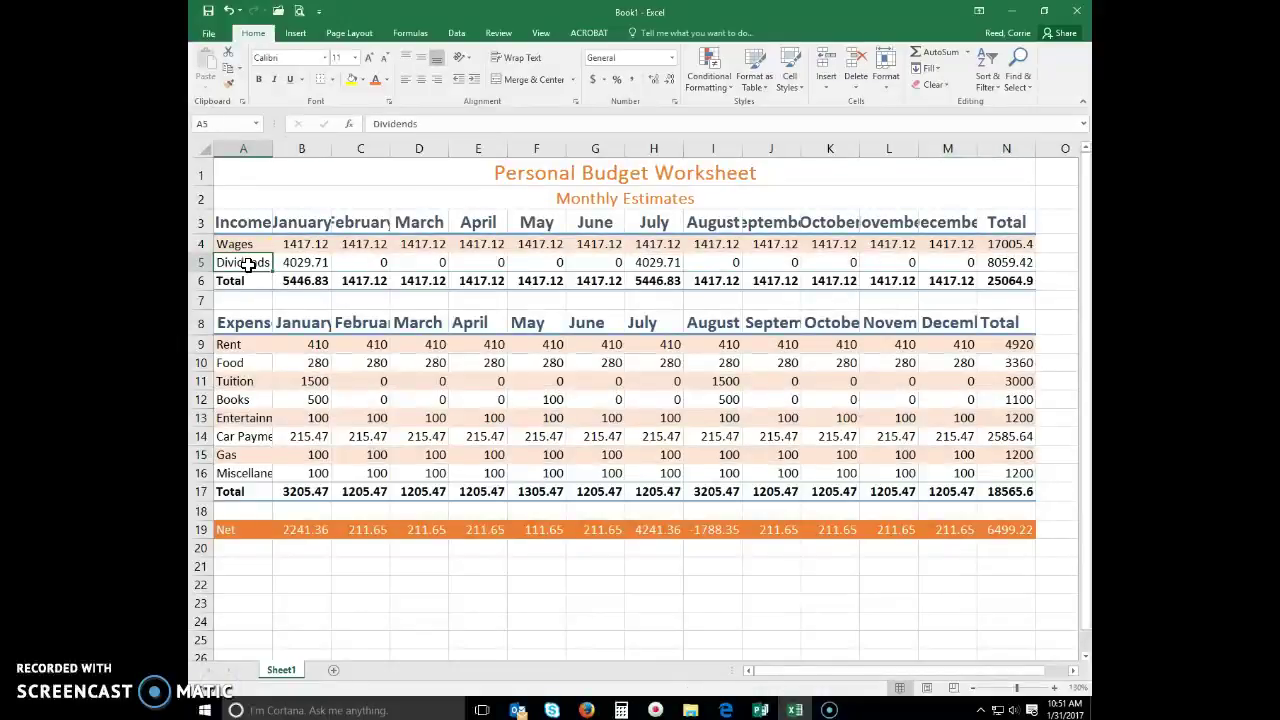
{"action": "left_click_drag", "start_coordinate": [246, 262], "coordinate": [1010, 262]}
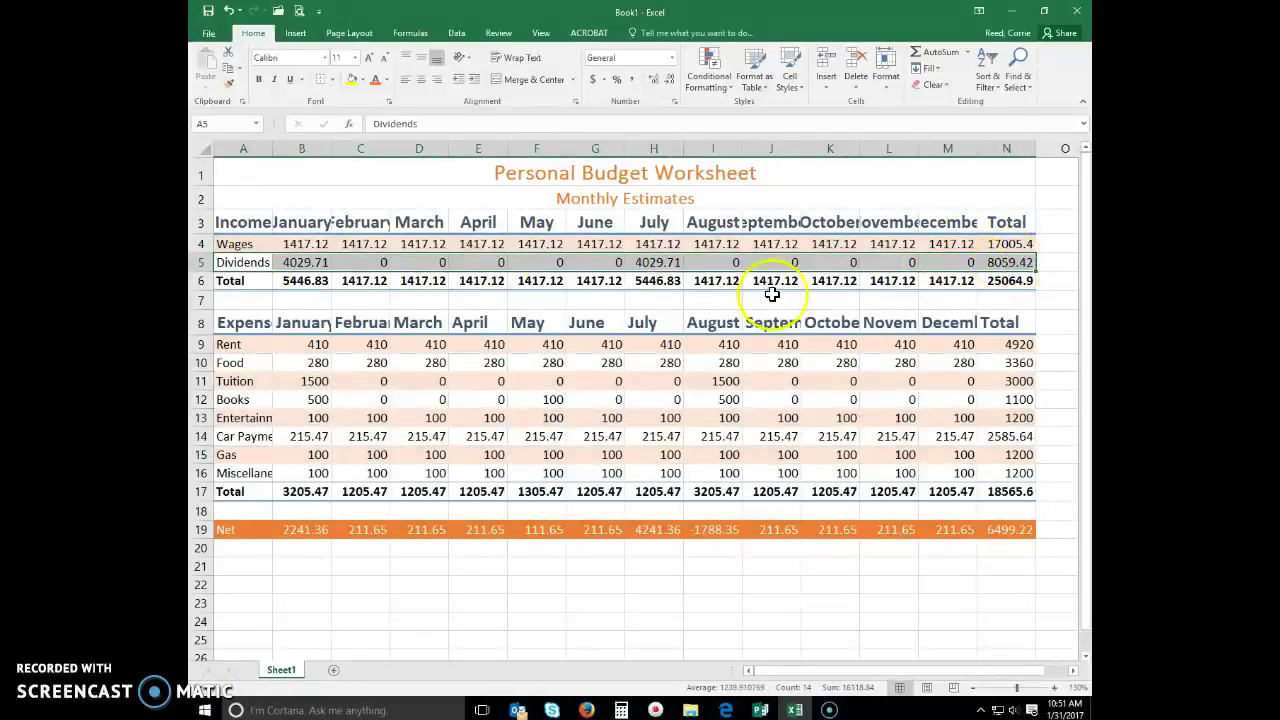
{"action": "left_click_drag", "start_coordinate": [228, 364], "coordinate": [1014, 363]}
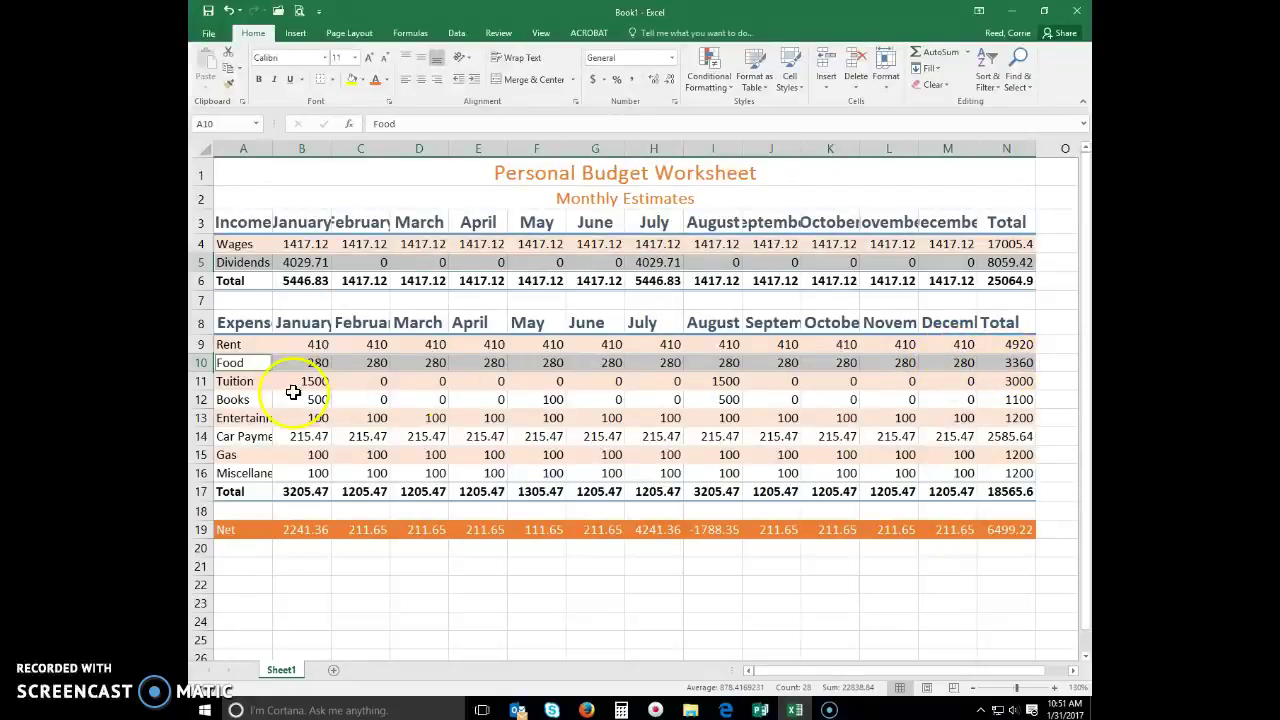
{"action": "left_click_drag", "start_coordinate": [240, 399], "coordinate": [1001, 399]}
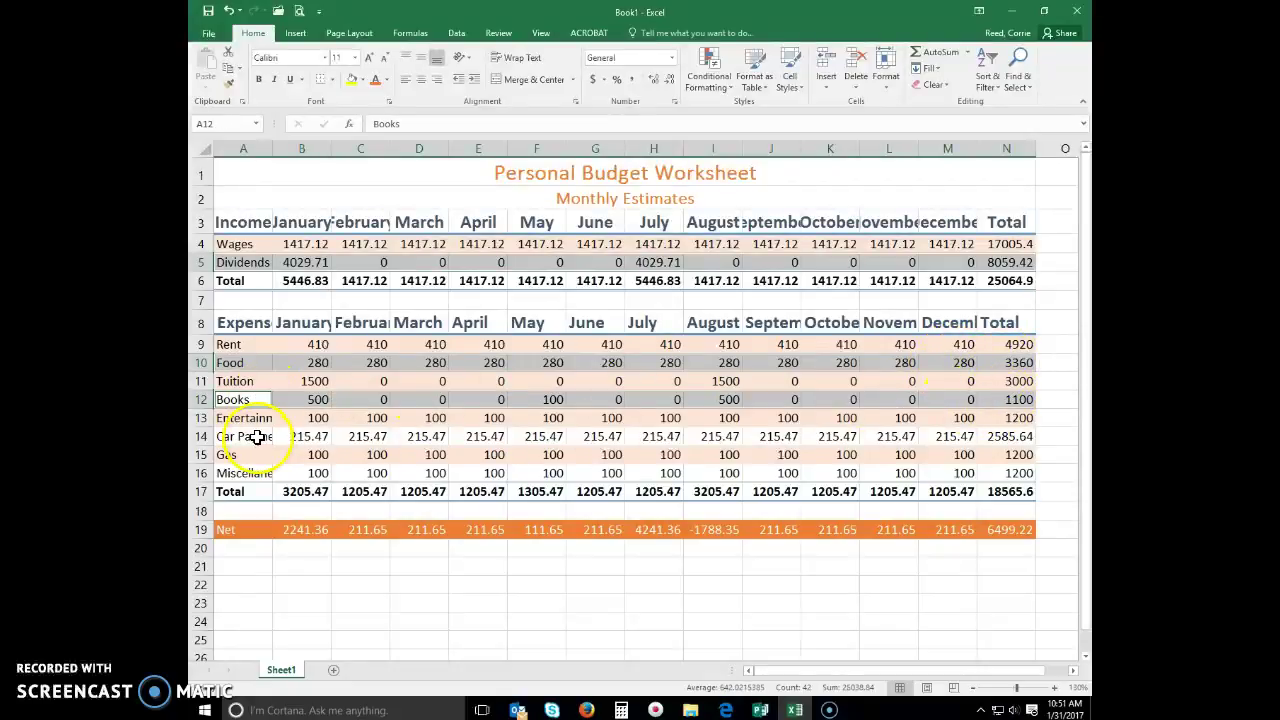
{"action": "left_click_drag", "start_coordinate": [250, 440], "coordinate": [989, 441]}
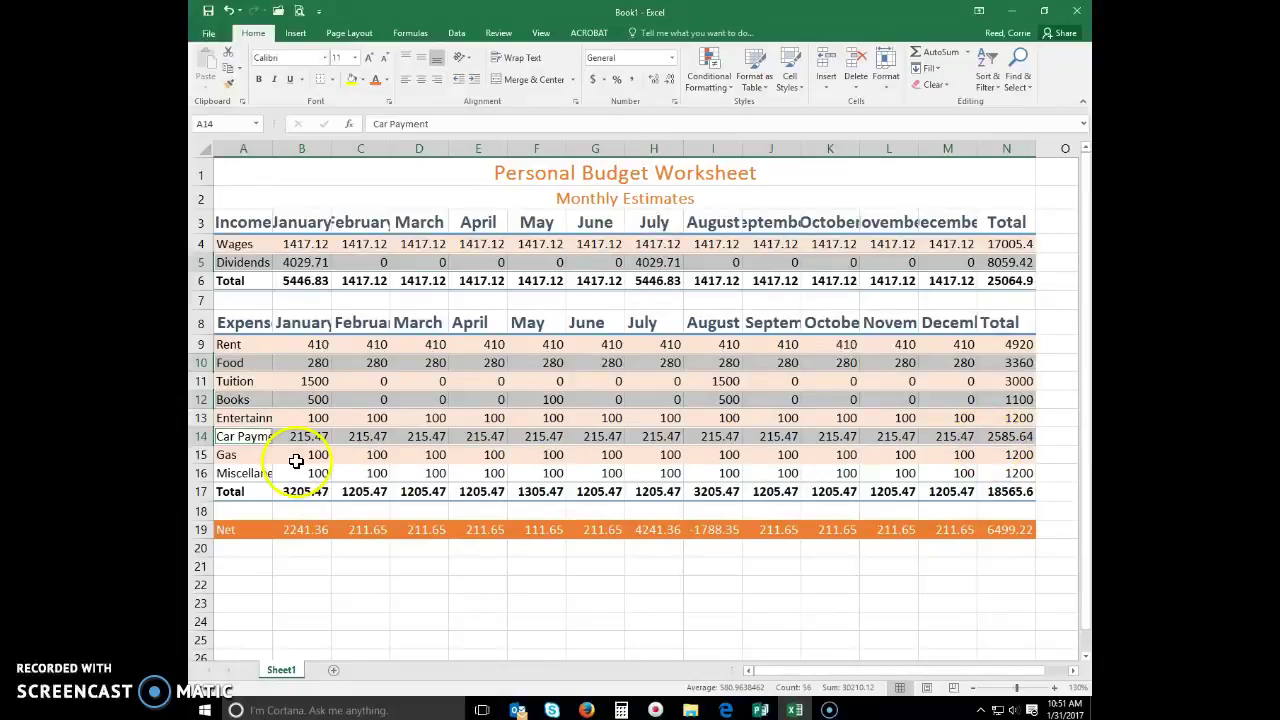
{"action": "left_click_drag", "start_coordinate": [245, 473], "coordinate": [1008, 477]}
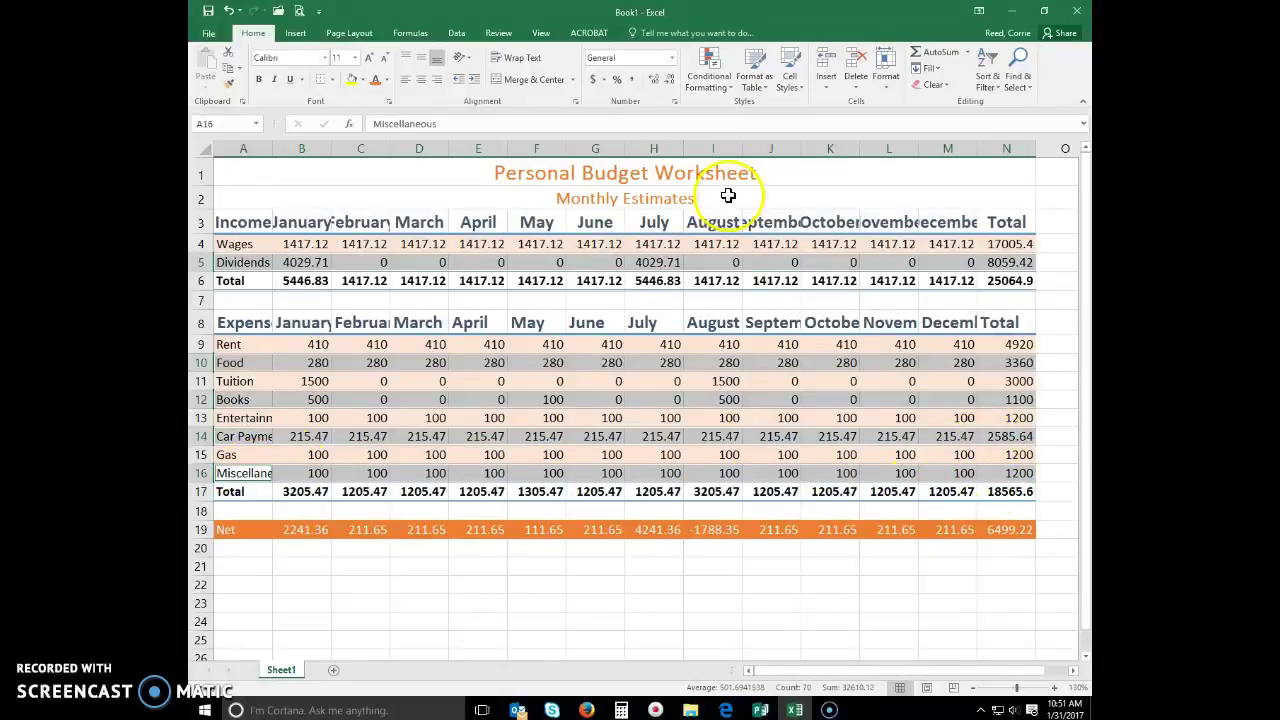
{"action": "left_click", "coordinate": [789, 76]}
{"action": "left_click", "coordinate": [736, 265]}
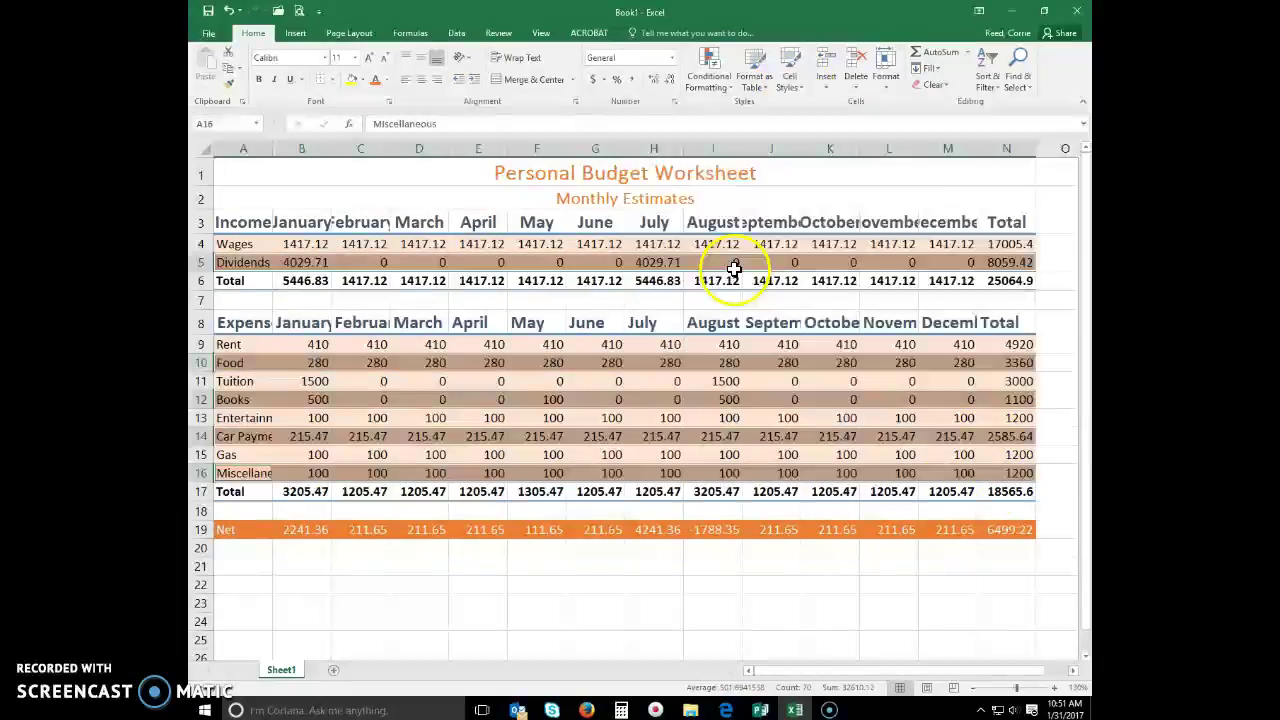